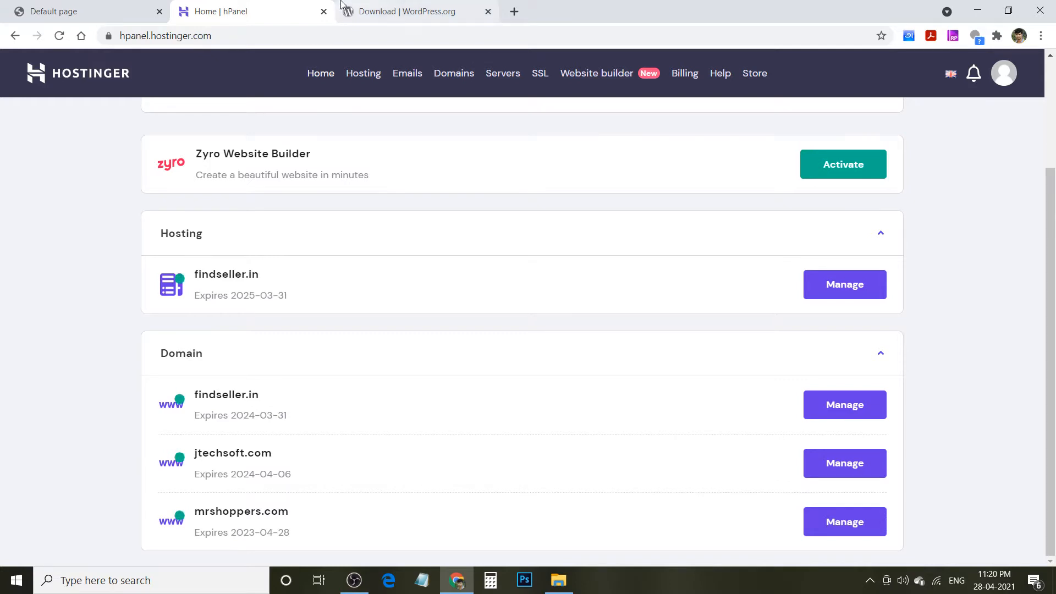
- Start downloading WordPress 5.7.1 from WordPress.org, then return to the hPanel tab
{"action": "left_click", "coordinate": [393, 6]}
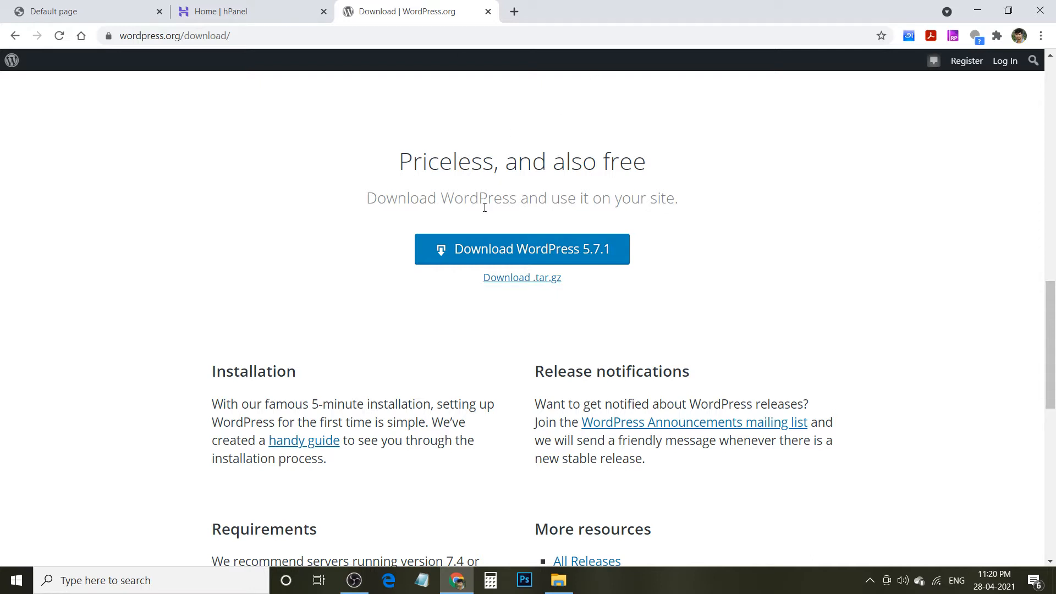
{"action": "left_click", "coordinate": [479, 253]}
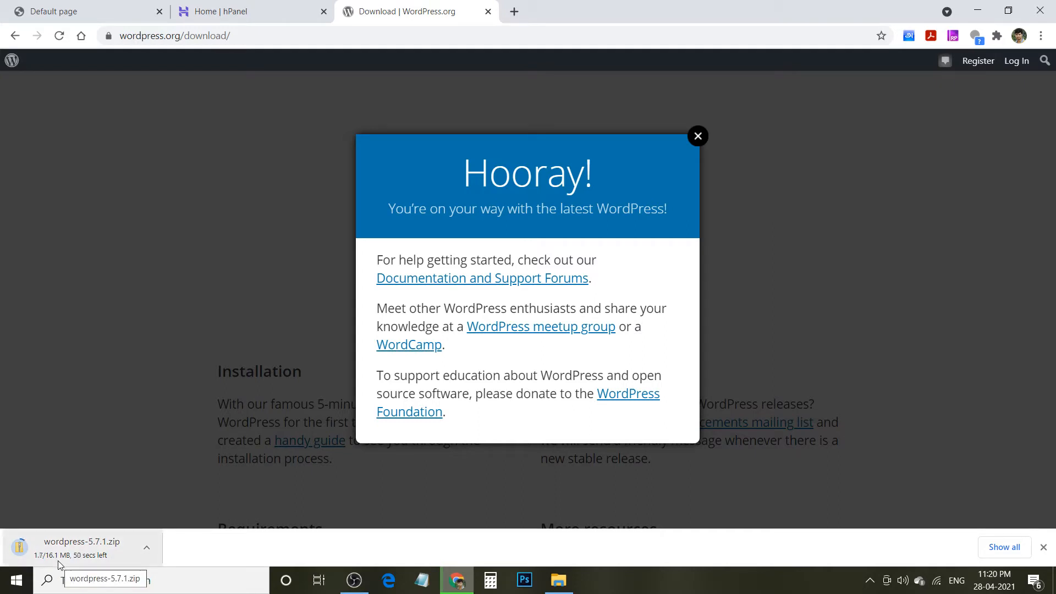
{"action": "left_click", "coordinate": [242, 4]}
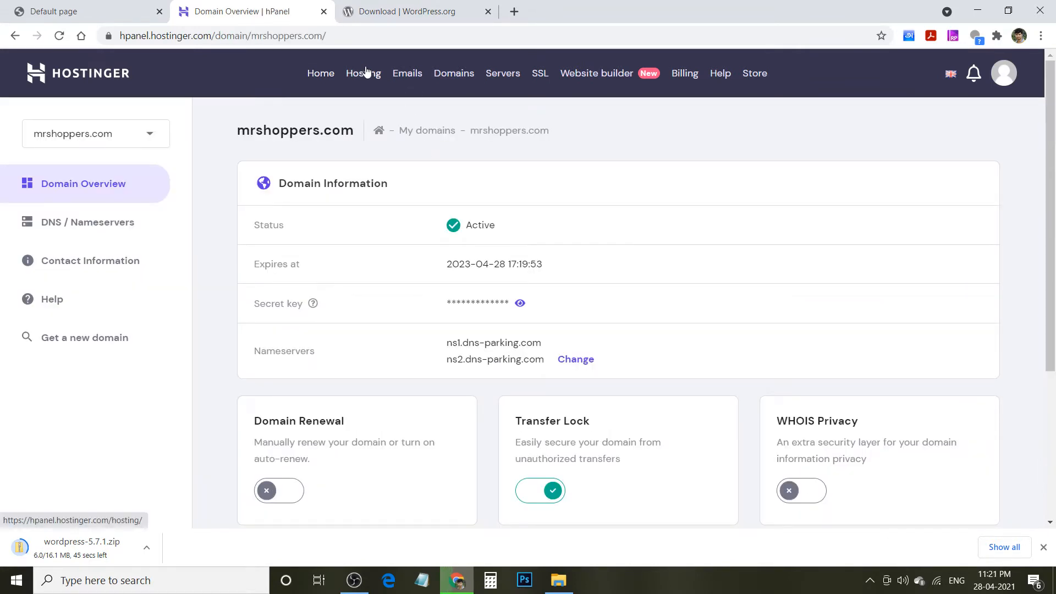
- From Hosting, manage the mrshoppers.com account and open its MySQL Databases page
{"action": "left_click", "coordinate": [364, 73]}
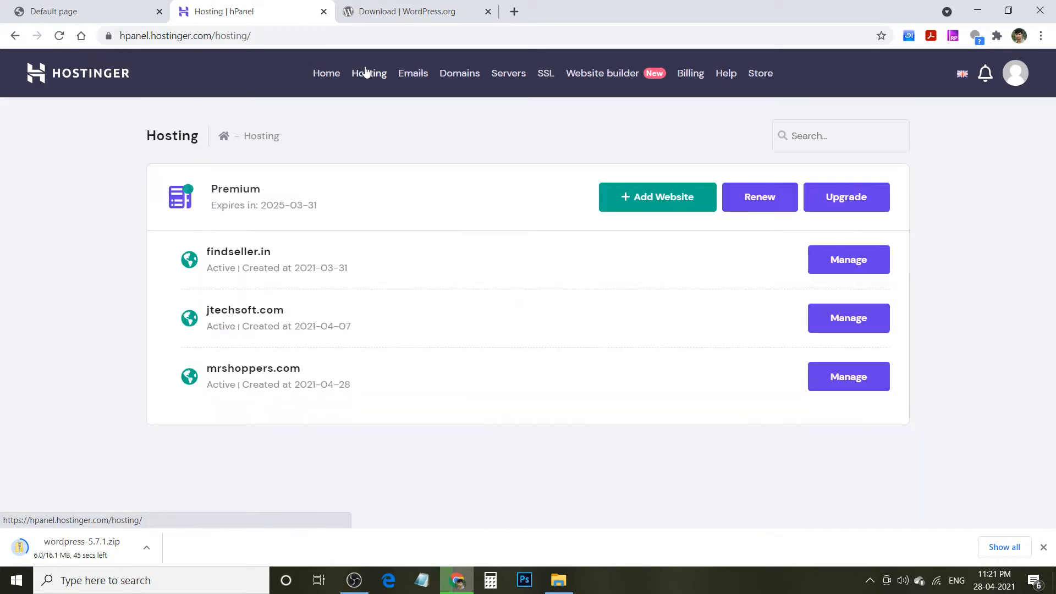
{"action": "left_click", "coordinate": [845, 378]}
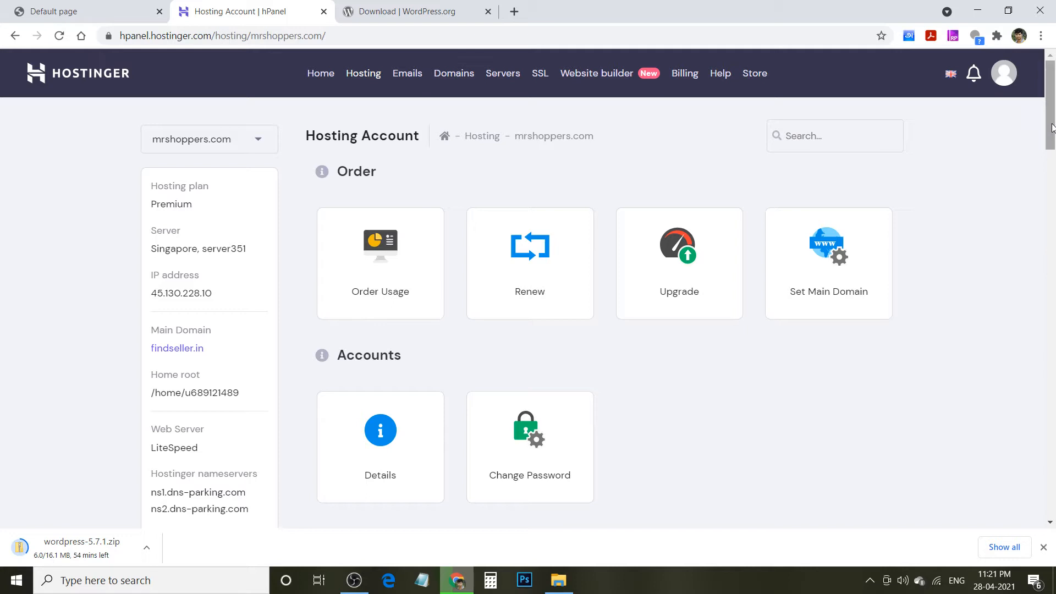
{"action": "left_click_drag", "start_coordinate": [1051, 128], "coordinate": [1050, 412]}
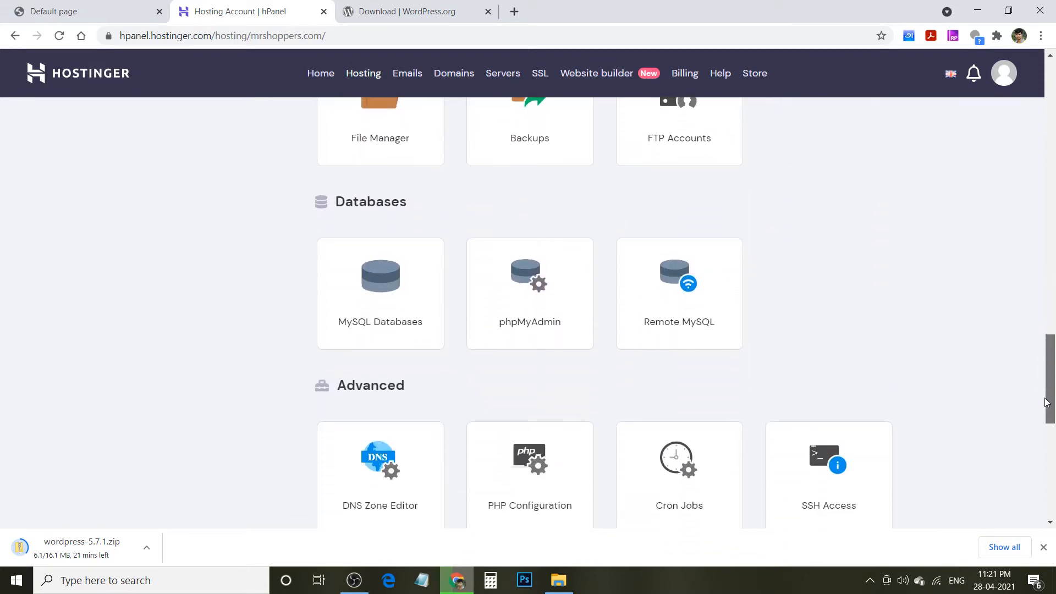
{"action": "left_click", "coordinate": [390, 312]}
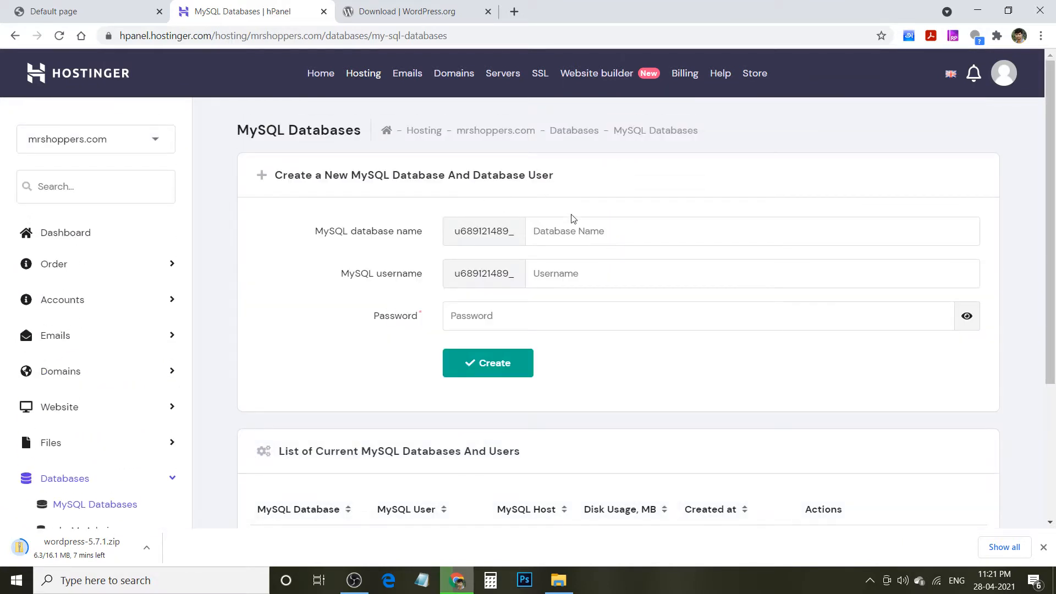
- Create MySQL database 'mrshopper' with user 'jtechsoft' and a pasted strong password
{"action": "left_click", "coordinate": [556, 230]}
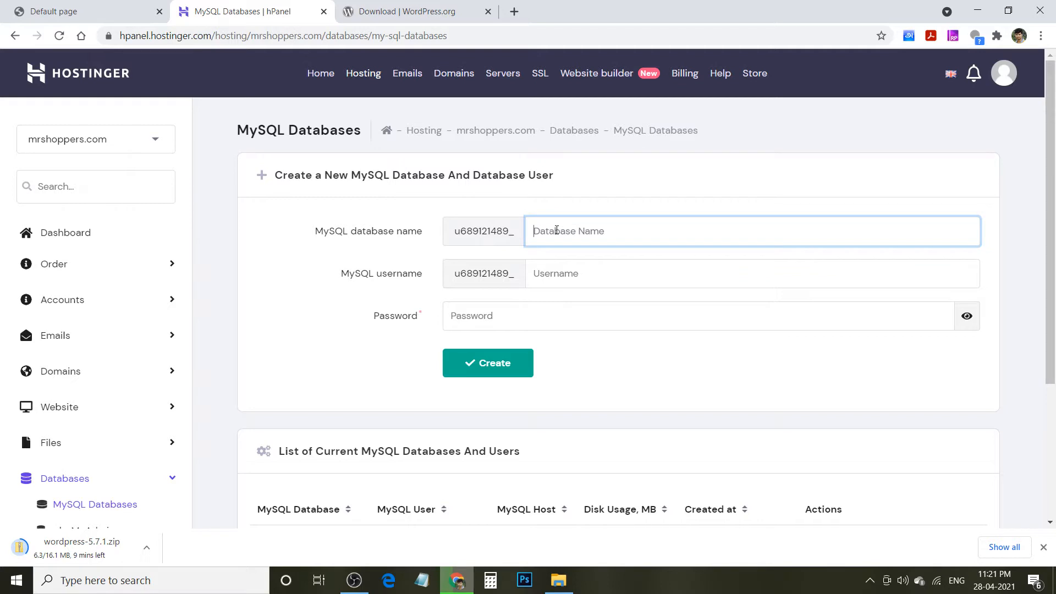
{"action": "type", "text": "mrshopper"}
{"action": "key", "text": "Tab"}
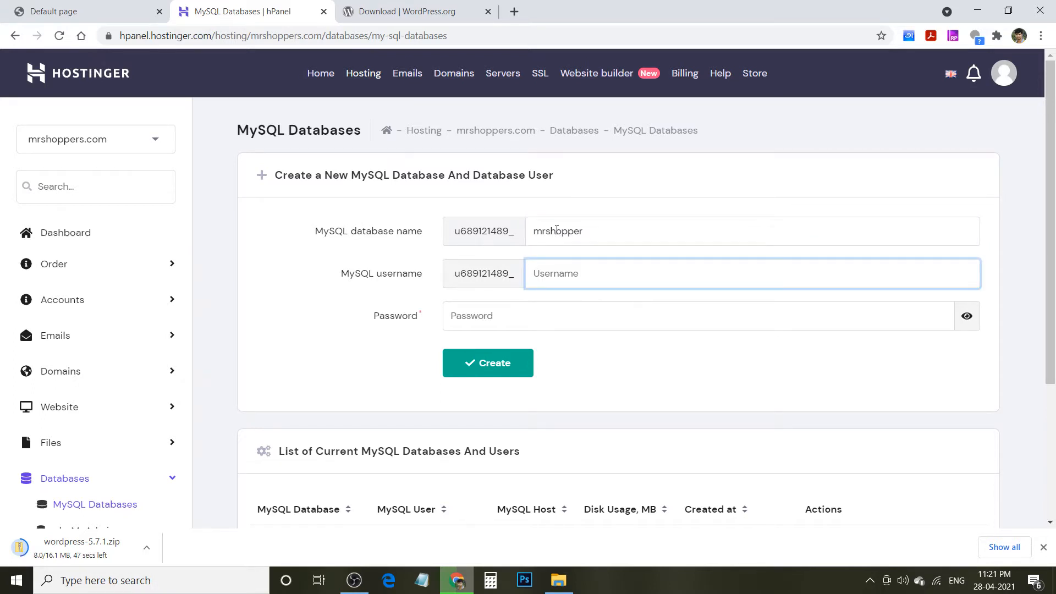
{"action": "type", "text": "jtechsoft"}
{"action": "key", "text": "Tab"}
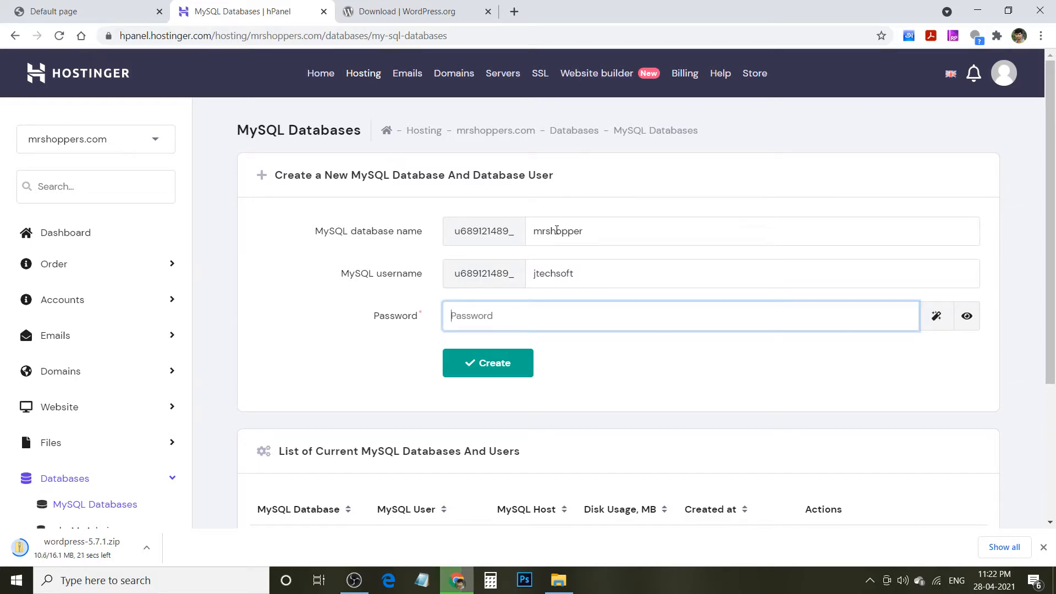
{"action": "key", "text": "ctrl+v"}
{"action": "left_click", "coordinate": [512, 368]}
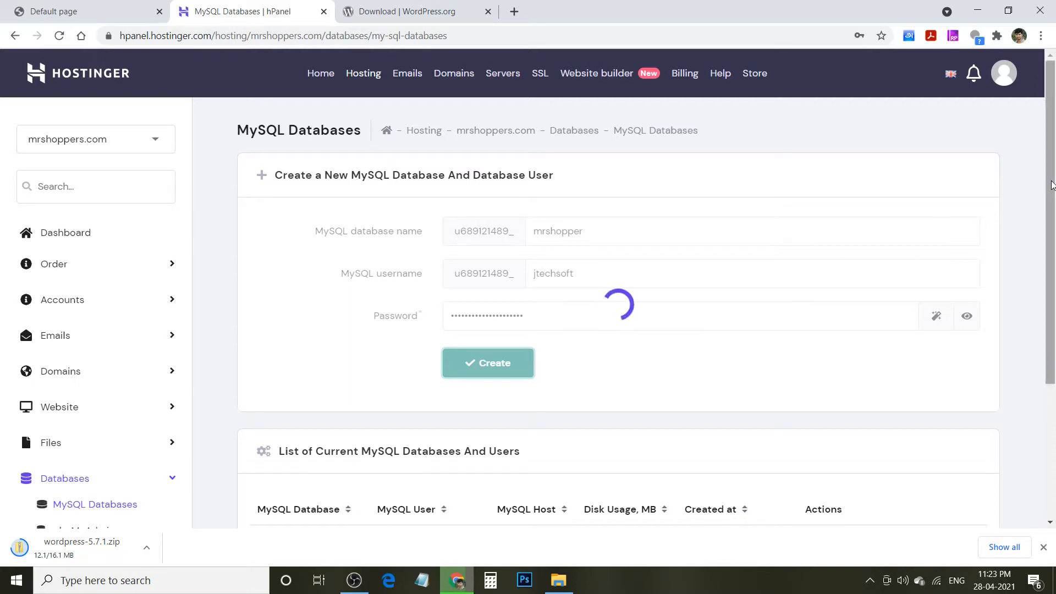
{"action": "scroll", "coordinate": [1052, 185], "scroll_direction": "down", "scroll_amount": 3}
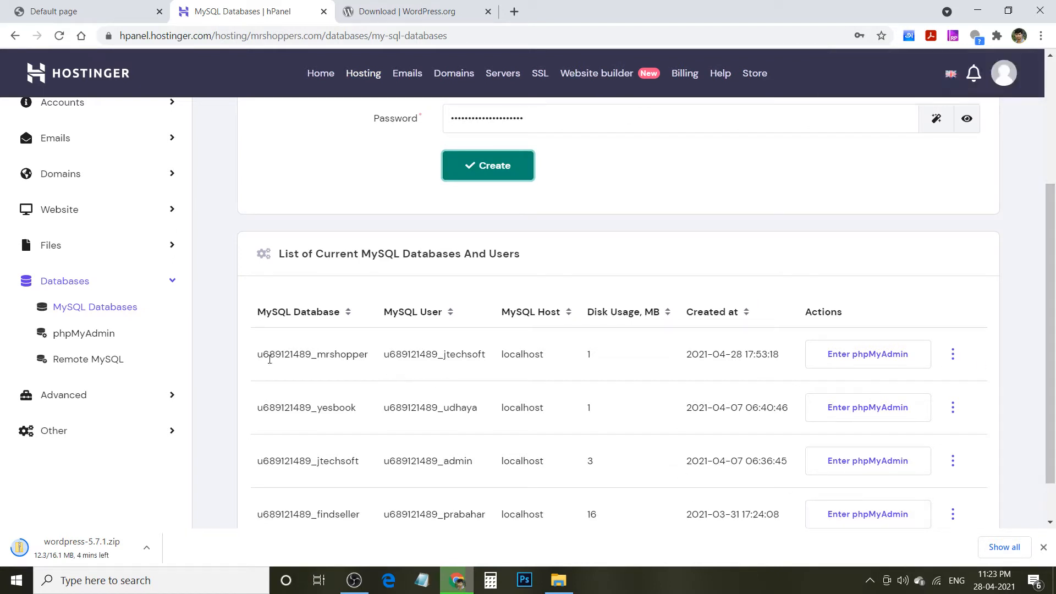
- Copy the full mrshopper database name into a new Notepad note
{"action": "left_click_drag", "start_coordinate": [260, 354], "coordinate": [502, 361]}
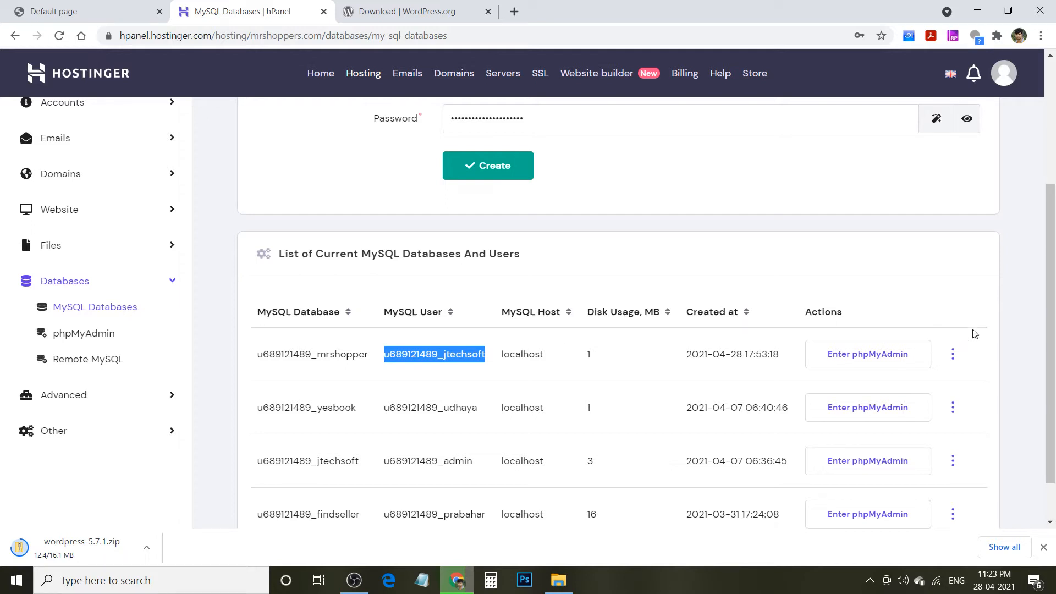
{"action": "scroll", "coordinate": [44, 165], "scroll_direction": "up", "scroll_amount": 3}
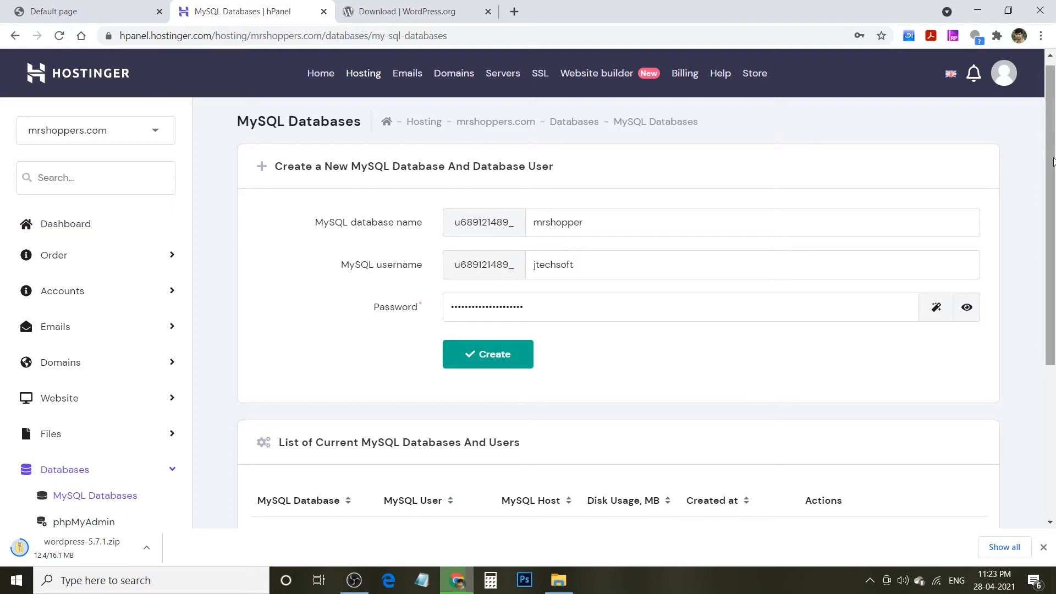
{"action": "left_click_drag", "start_coordinate": [1053, 161], "coordinate": [1054, 312]}
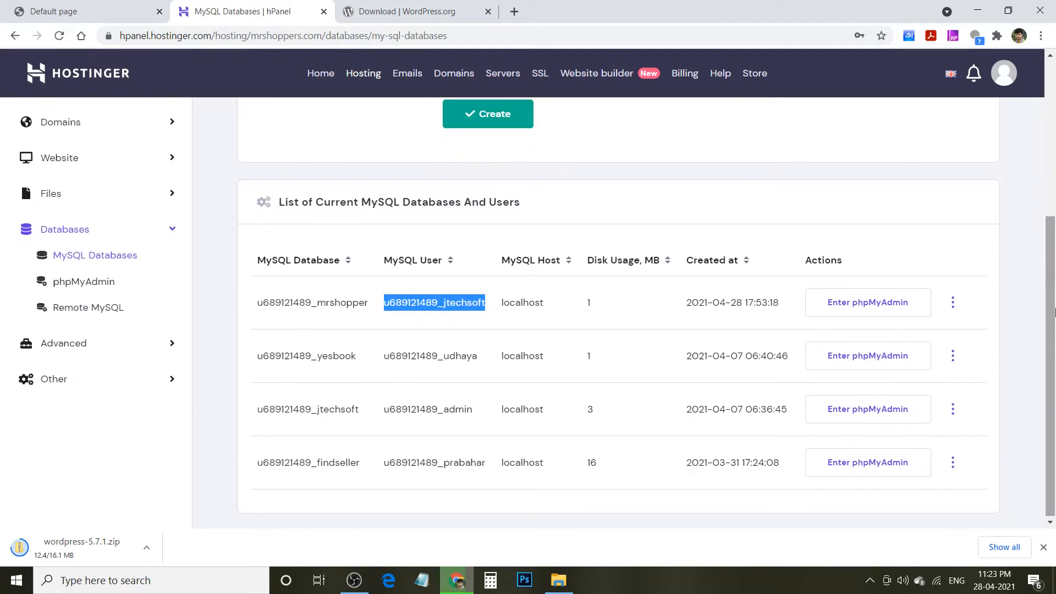
{"action": "left_click", "coordinate": [416, 584]}
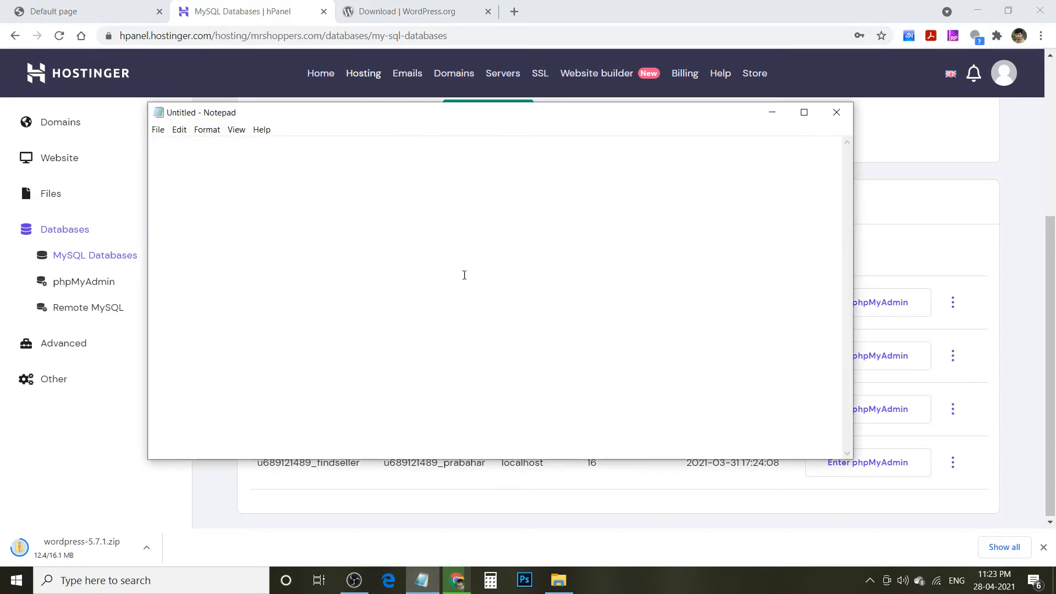
{"action": "left_click_drag", "start_coordinate": [573, 113], "coordinate": [778, 188]}
{"action": "left_click", "coordinate": [322, 302]}
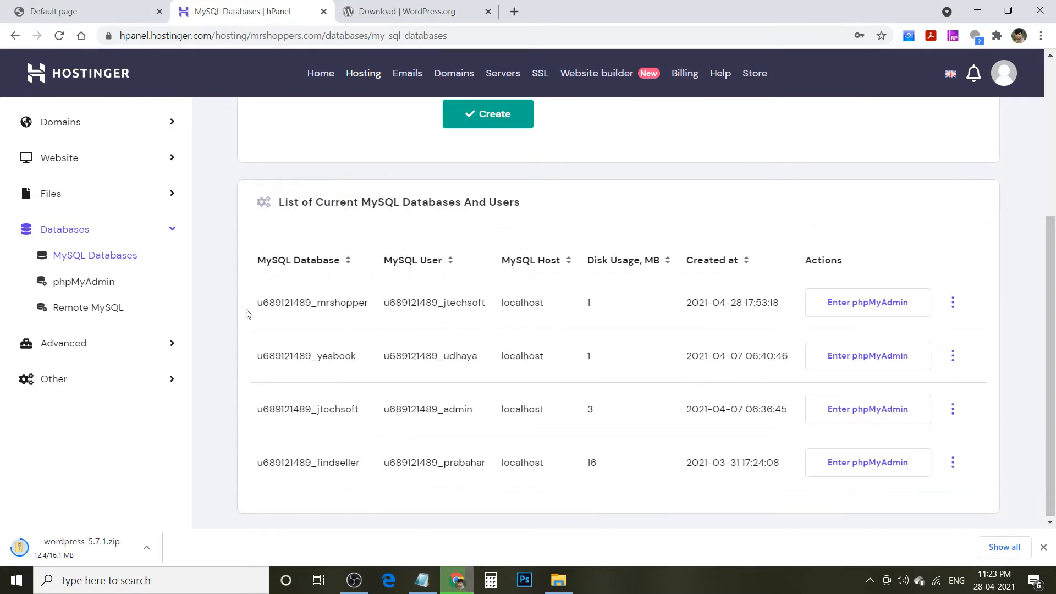
{"action": "left_click_drag", "start_coordinate": [258, 303], "coordinate": [378, 307]}
{"action": "key", "text": "ctrl+c"}
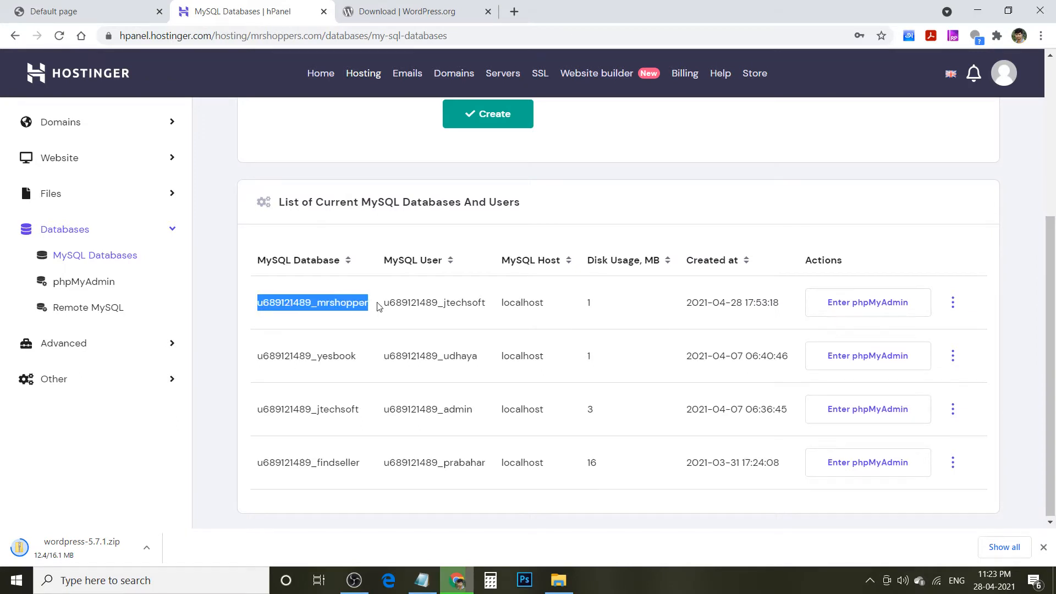
{"action": "left_click", "coordinate": [422, 581]}
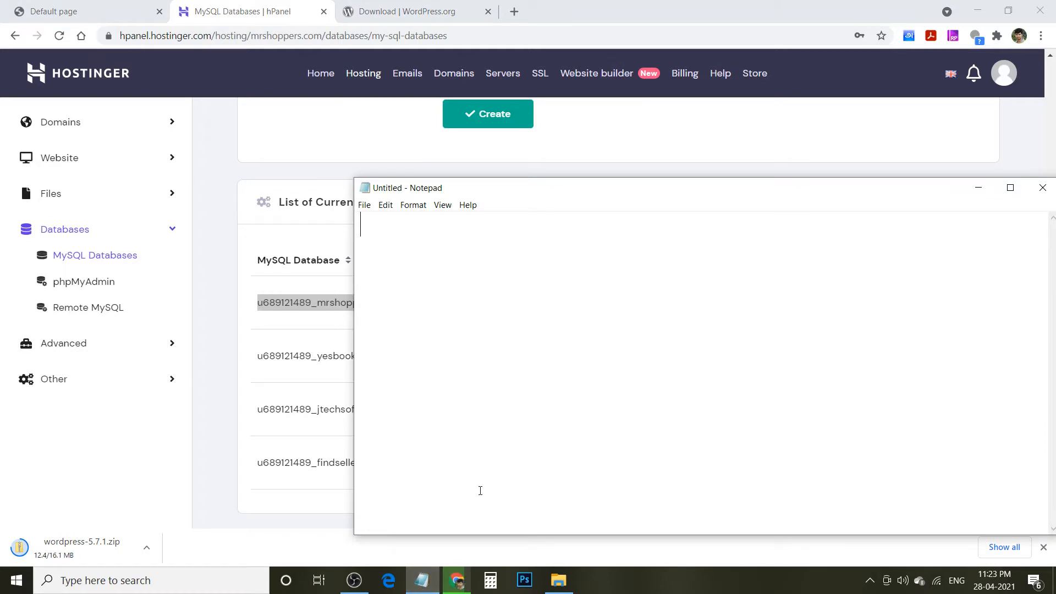
{"action": "key", "text": "ctrl+v"}
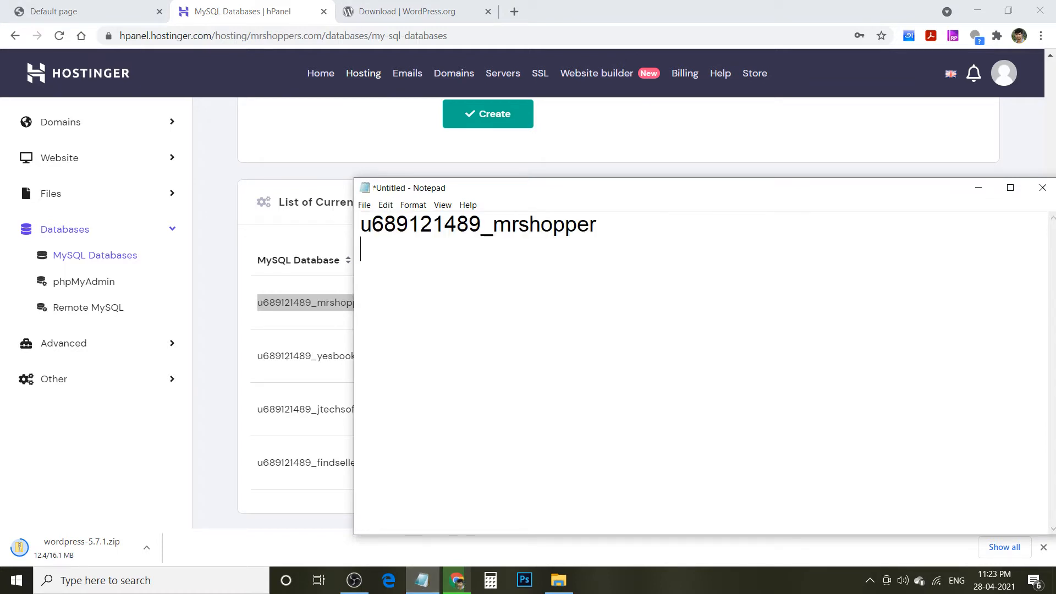
{"action": "left_click", "coordinate": [979, 187]}
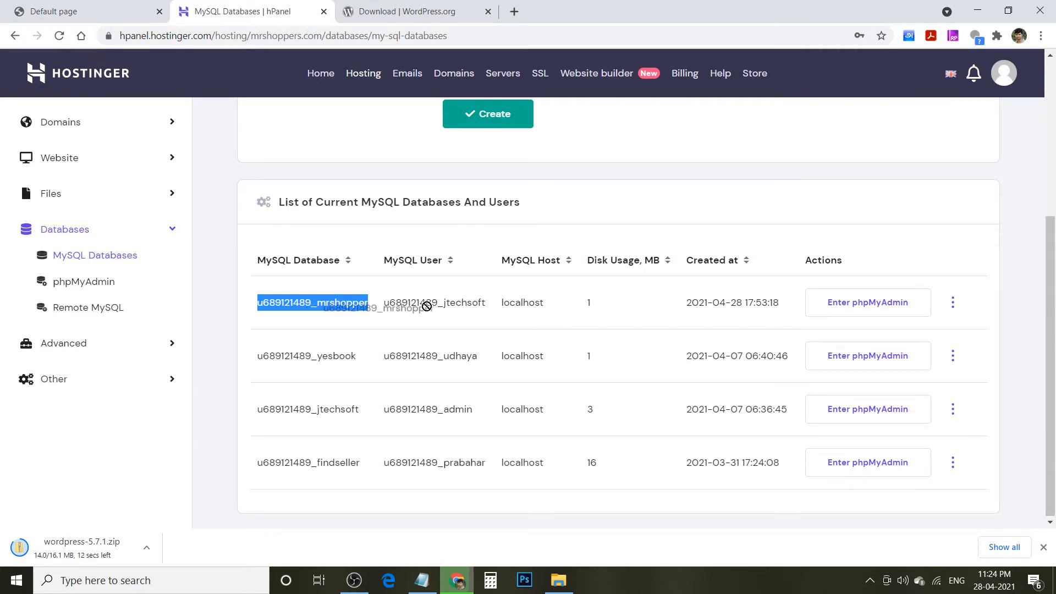
- Add the full jtechsoft database user name on a new line in the note
{"action": "double_click", "coordinate": [439, 305]}
{"action": "key", "text": "ctrl+c"}
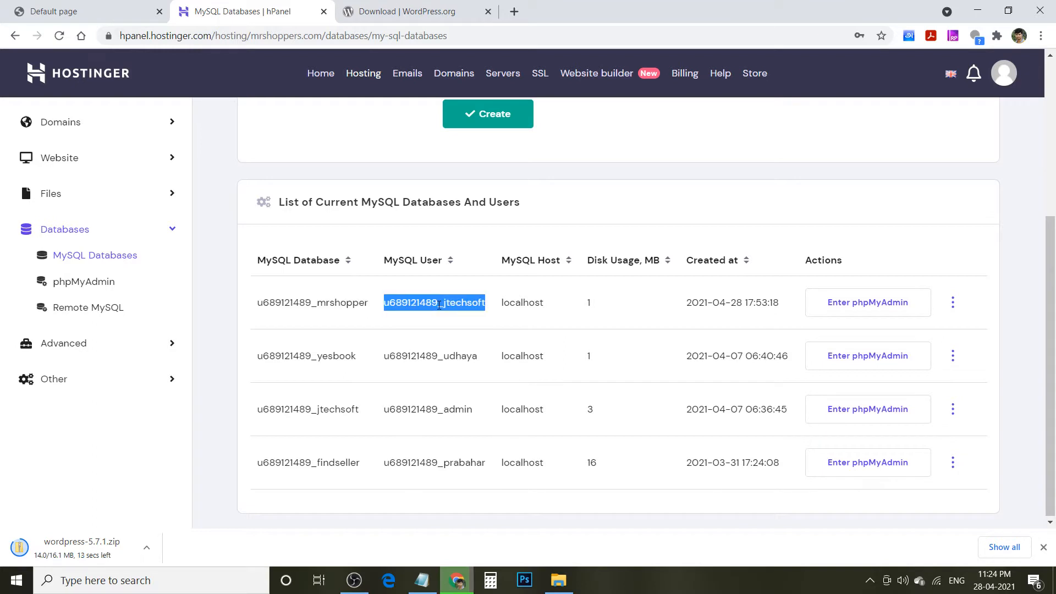
{"action": "left_click", "coordinate": [422, 580]}
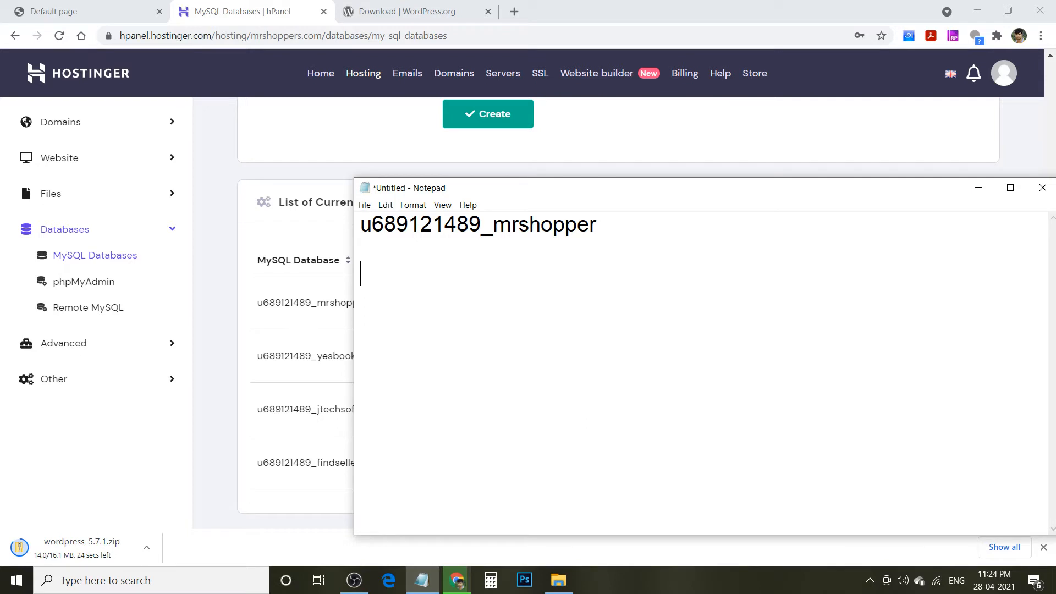
{"action": "key", "text": "Return"}
{"action": "key", "text": "Return"}
{"action": "key", "text": "ctrl+v"}
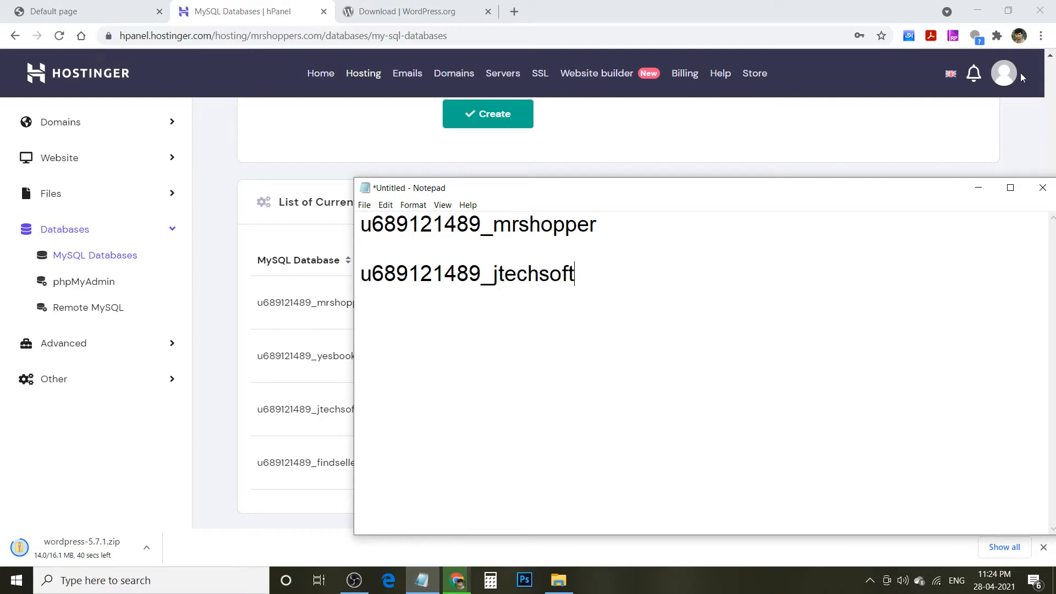
{"action": "left_click", "coordinate": [980, 189]}
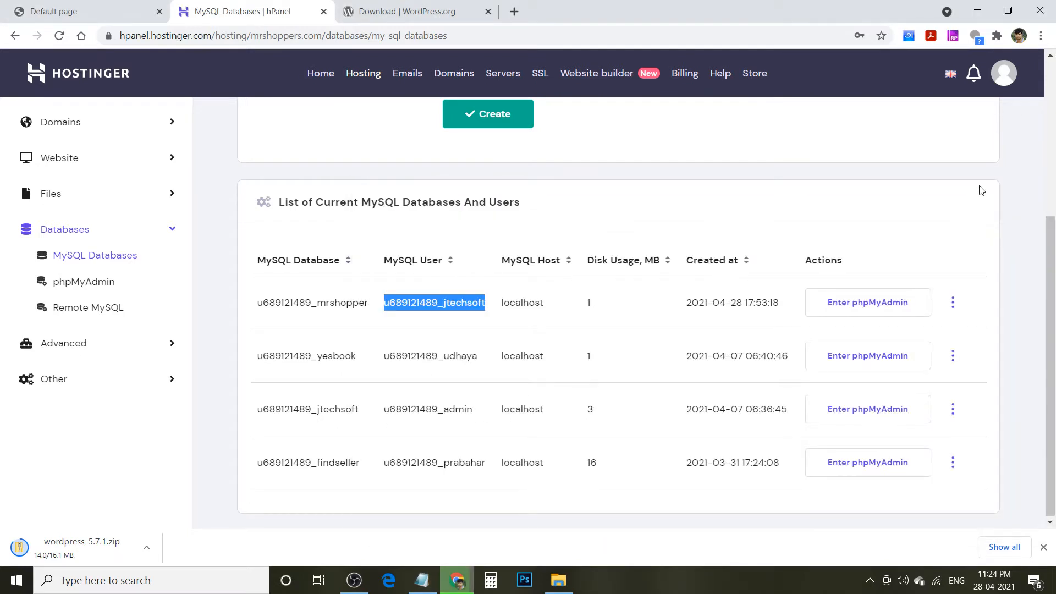
- Return to the hosting account dashboard and decline saving the database password
{"action": "scroll", "coordinate": [1055, 234], "scroll_direction": "up", "scroll_amount": 1}
{"action": "scroll", "coordinate": [1055, 234], "scroll_direction": "up", "scroll_amount": 4}
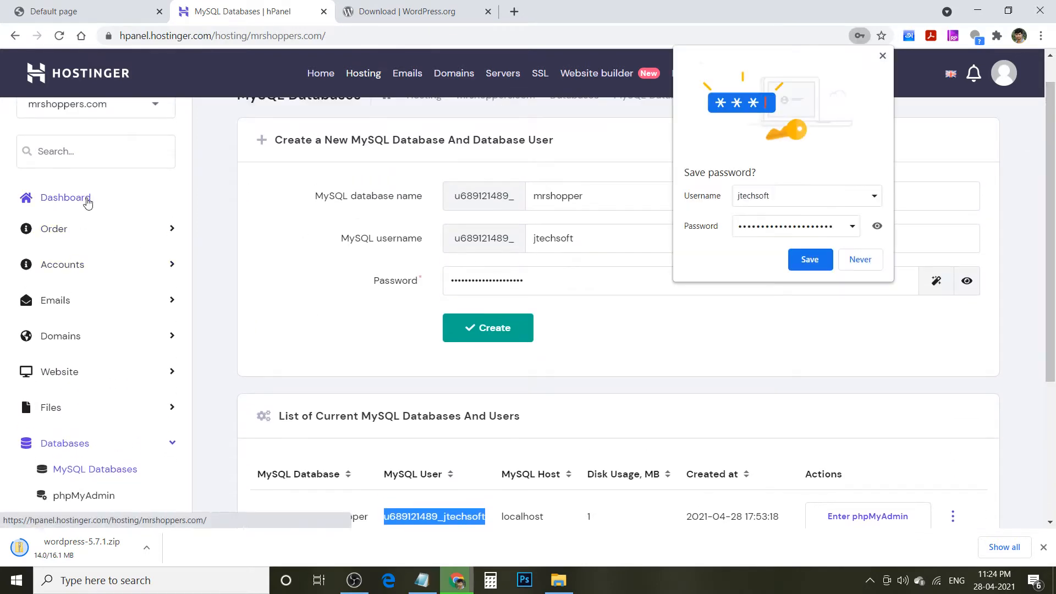
{"action": "left_click", "coordinate": [86, 199]}
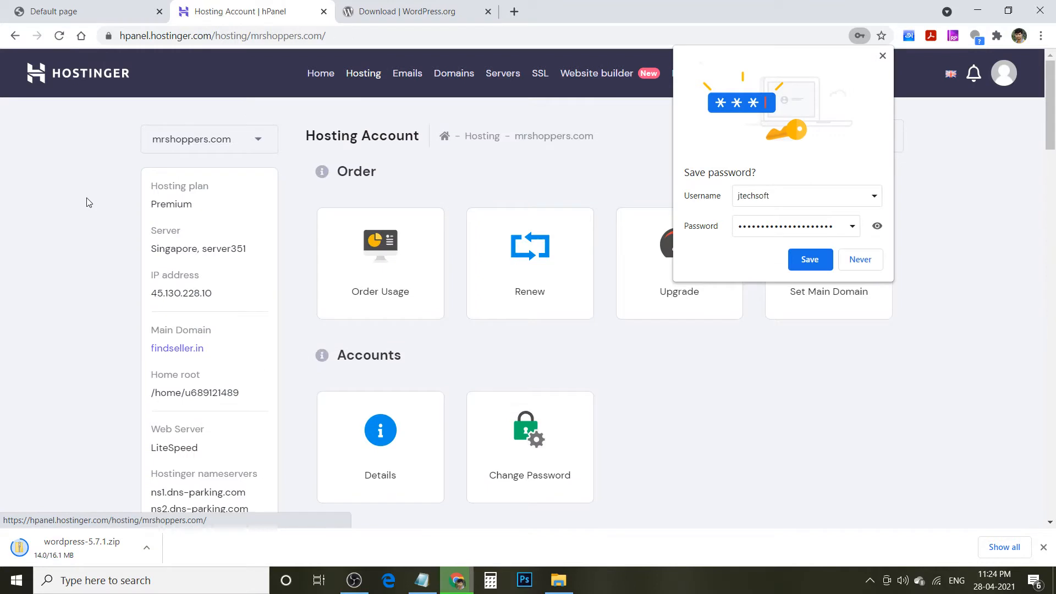
{"action": "left_click", "coordinate": [860, 259]}
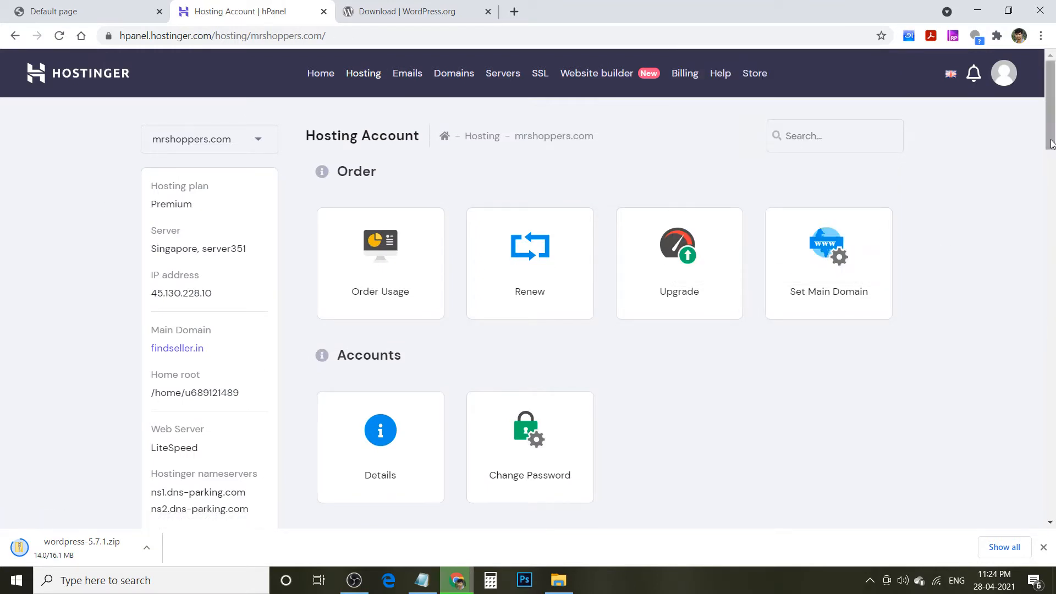
- Open File Manager for mrshoppers.com from the Files section
{"action": "left_click_drag", "start_coordinate": [1051, 144], "coordinate": [1051, 385]}
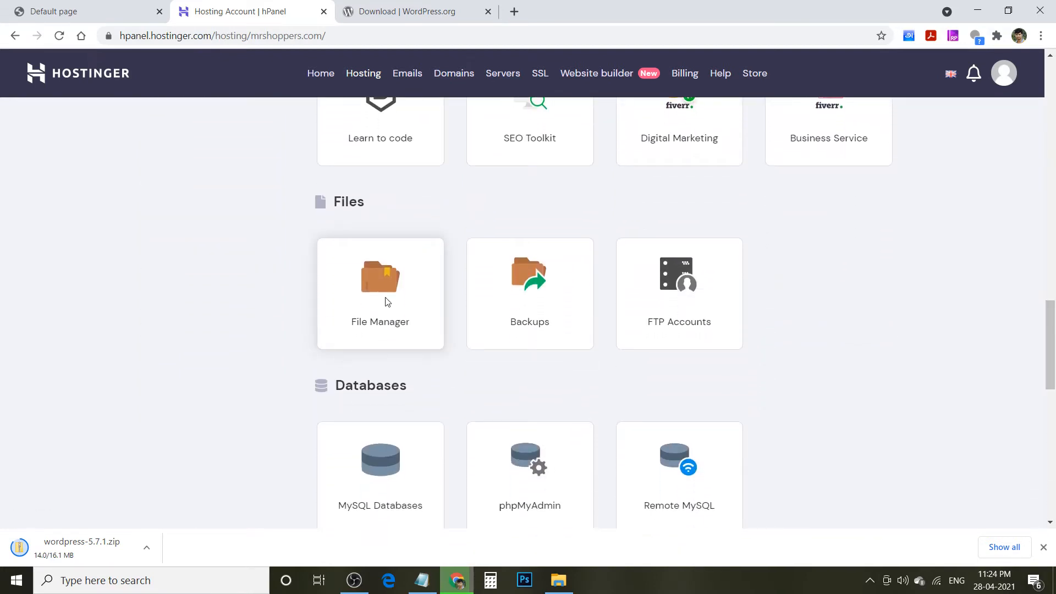
{"action": "left_click", "coordinate": [387, 302]}
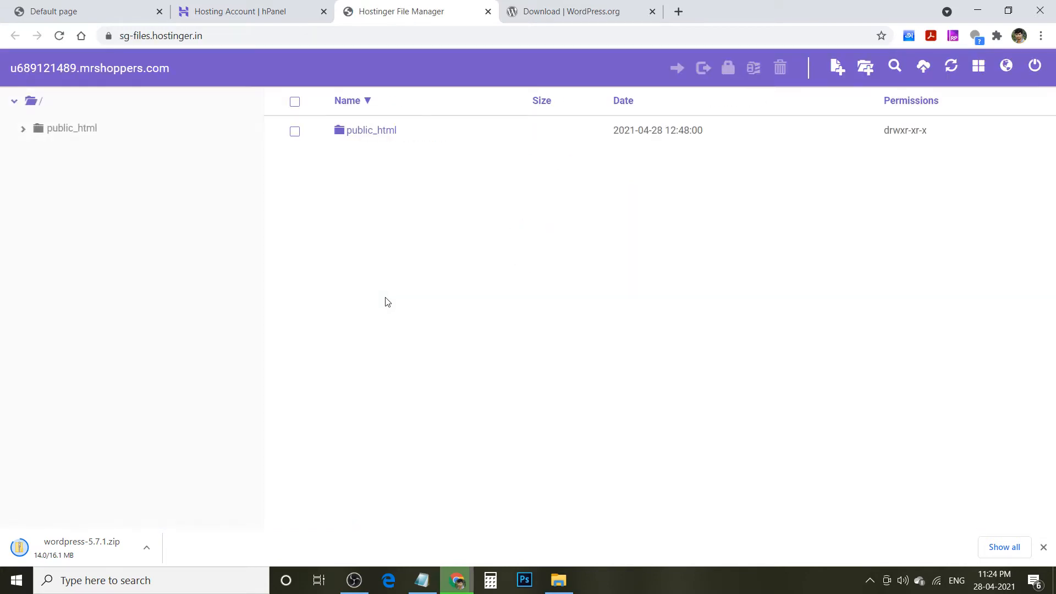
- Open public_html, select default.php, and reload the site to see its current page
{"action": "double_click", "coordinate": [362, 132]}
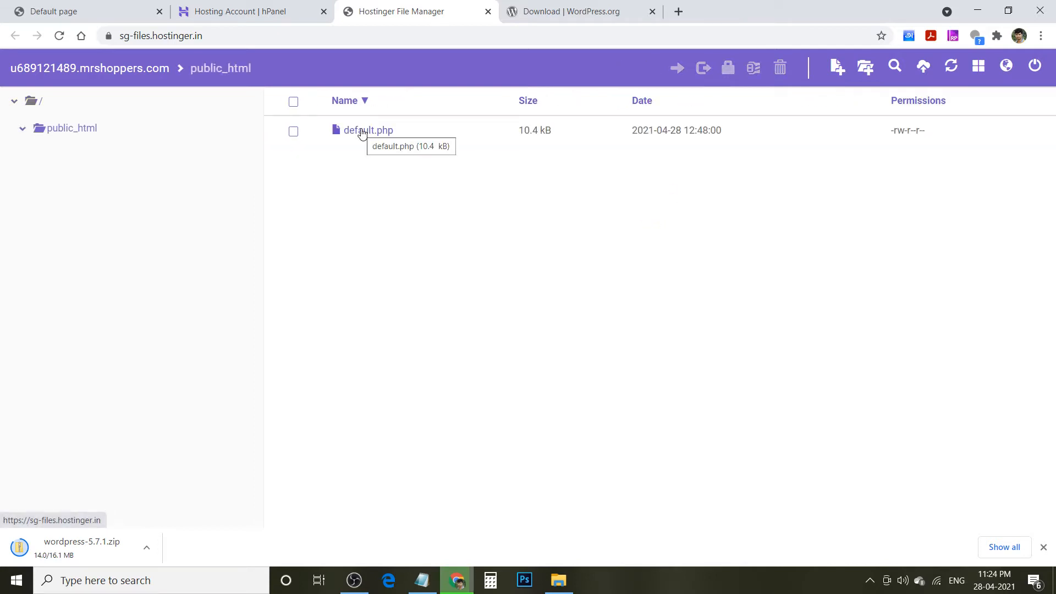
{"action": "left_click", "coordinate": [294, 135]}
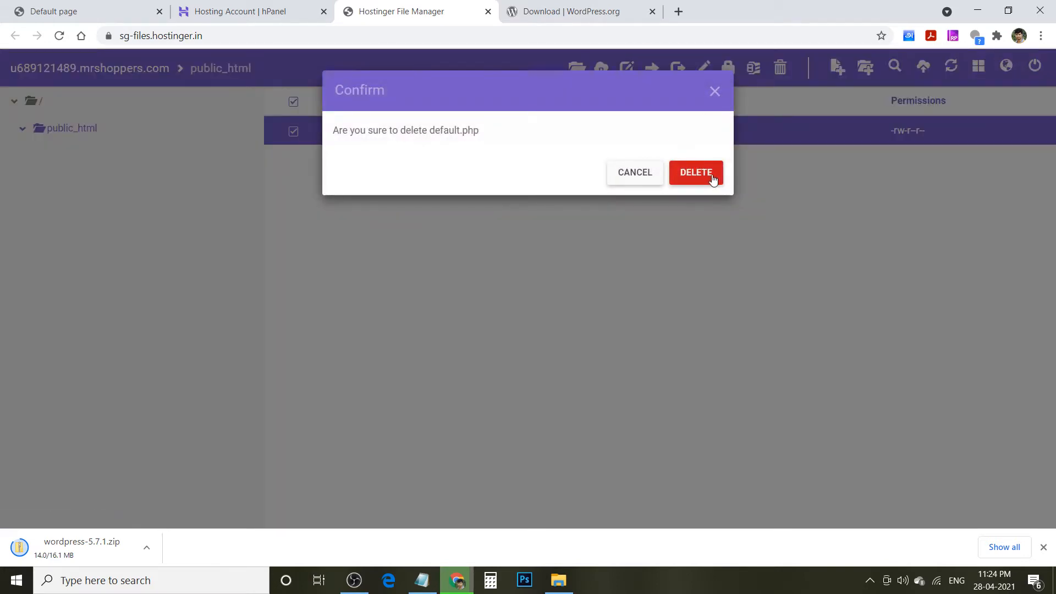
{"action": "left_click", "coordinate": [632, 174]}
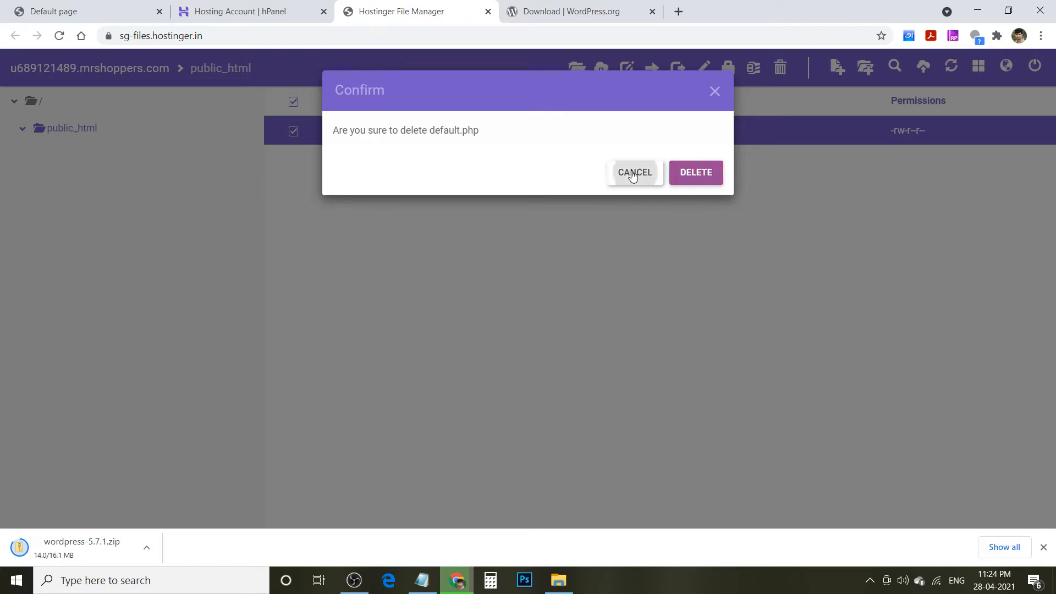
{"action": "left_click", "coordinate": [66, 11]}
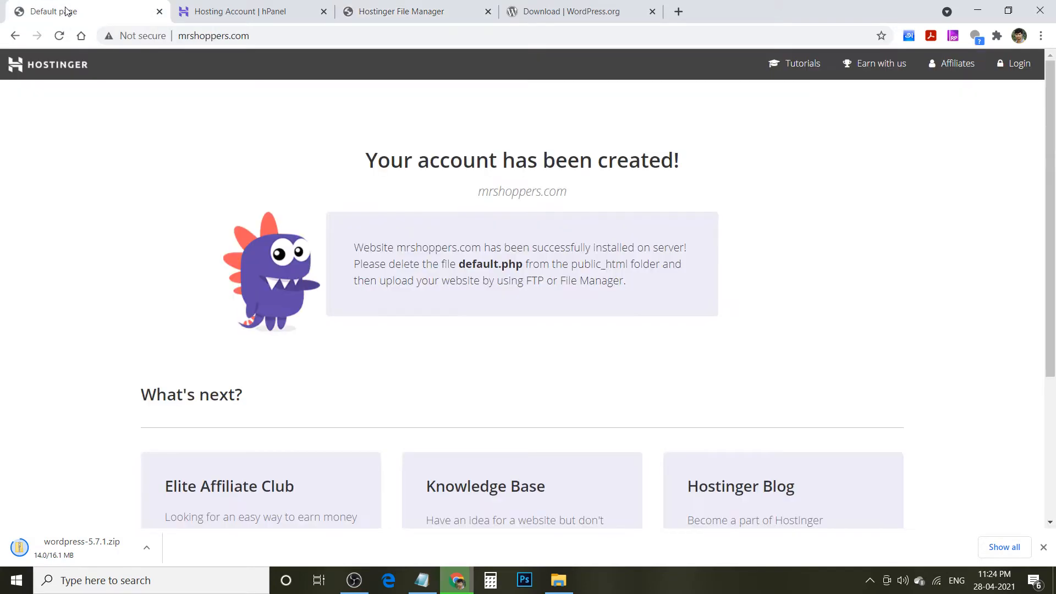
{"action": "left_click", "coordinate": [305, 33]}
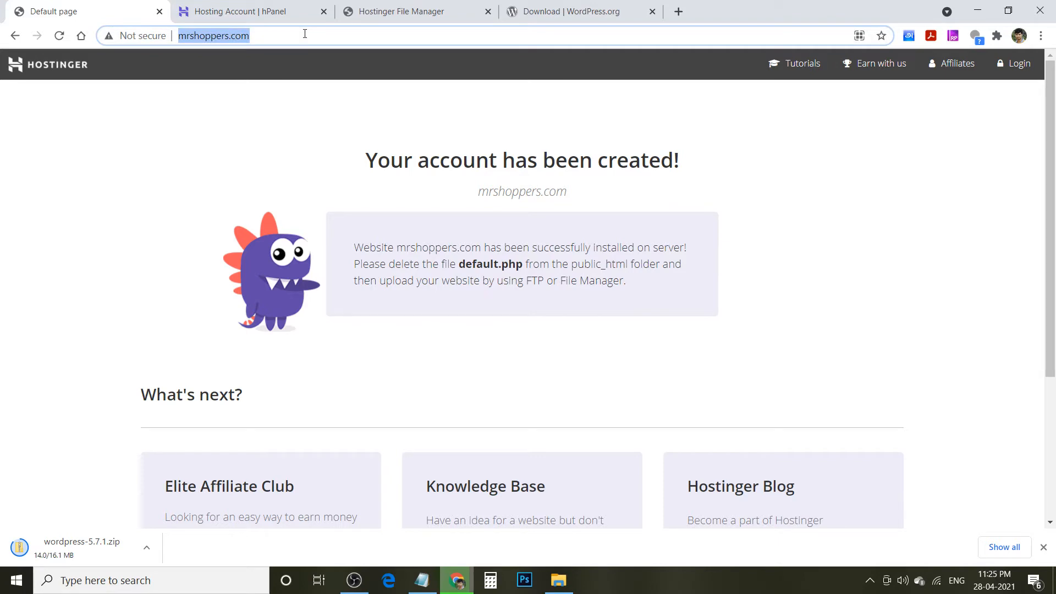
{"action": "key", "text": "Return"}
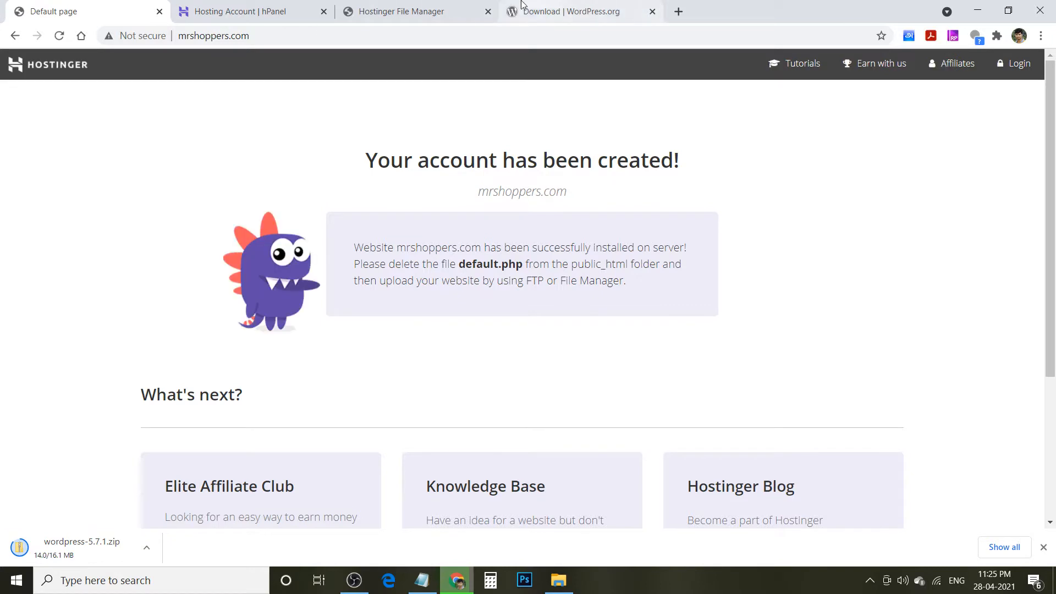
- Delete default.php and reload the site to confirm a blank directory listing
{"action": "left_click", "coordinate": [440, 4]}
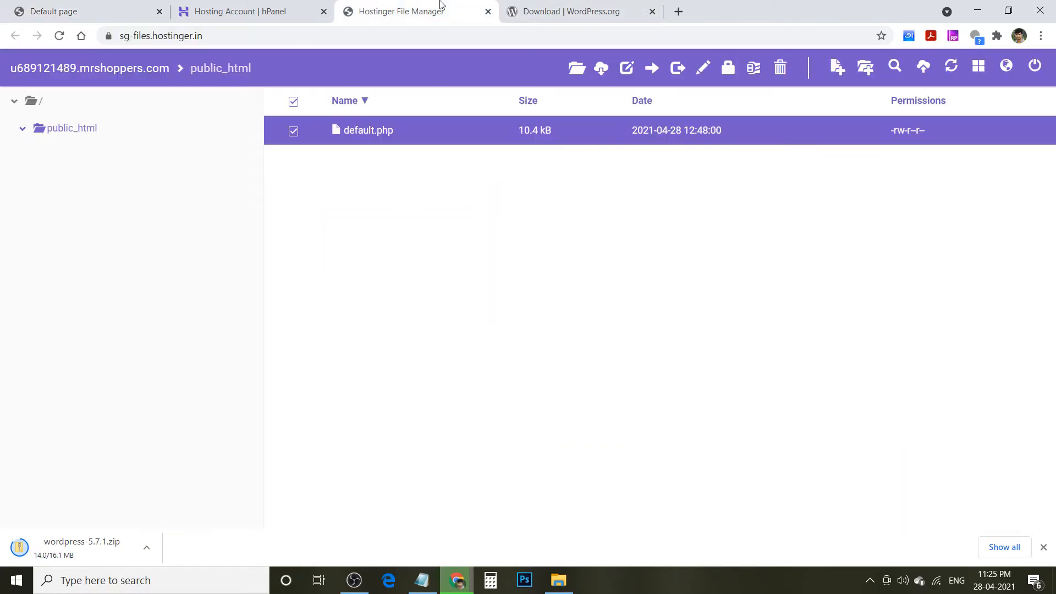
{"action": "left_click", "coordinate": [780, 70]}
{"action": "left_click", "coordinate": [693, 171]}
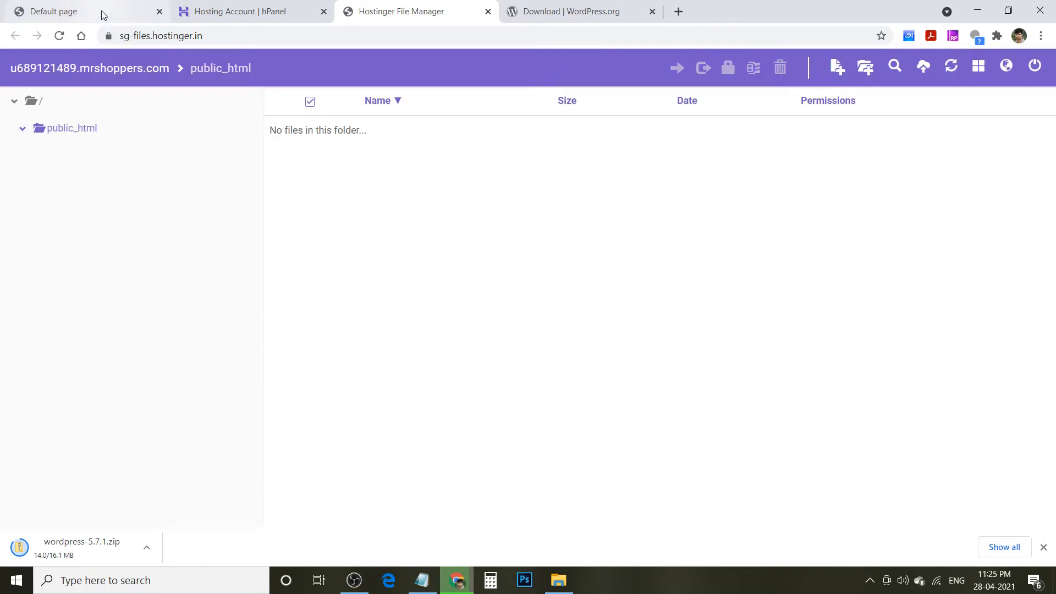
{"action": "left_click", "coordinate": [101, 14]}
{"action": "key", "text": "F5"}
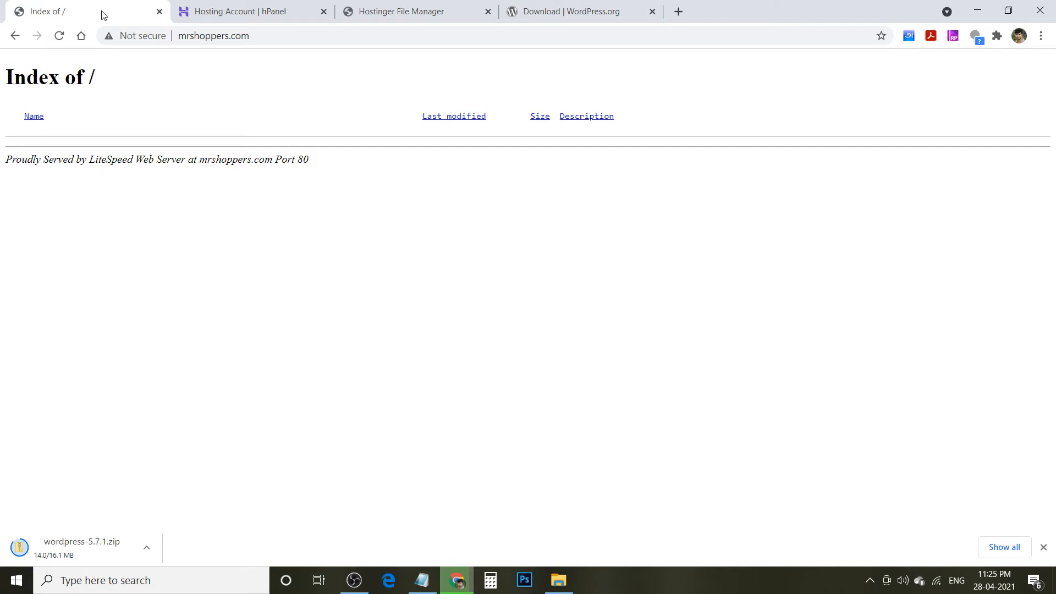
{"action": "left_click", "coordinate": [431, 11]}
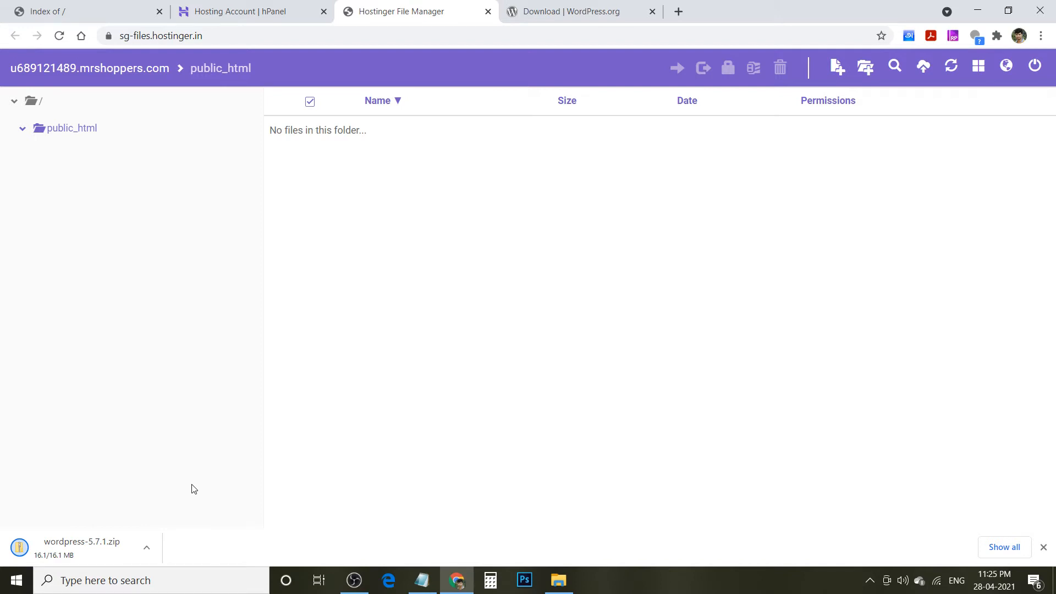
- Upload wordpress-5.7.1.zip from Downloads into public_html and select it
{"action": "left_click", "coordinate": [922, 68]}
{"action": "left_click", "coordinate": [633, 172]}
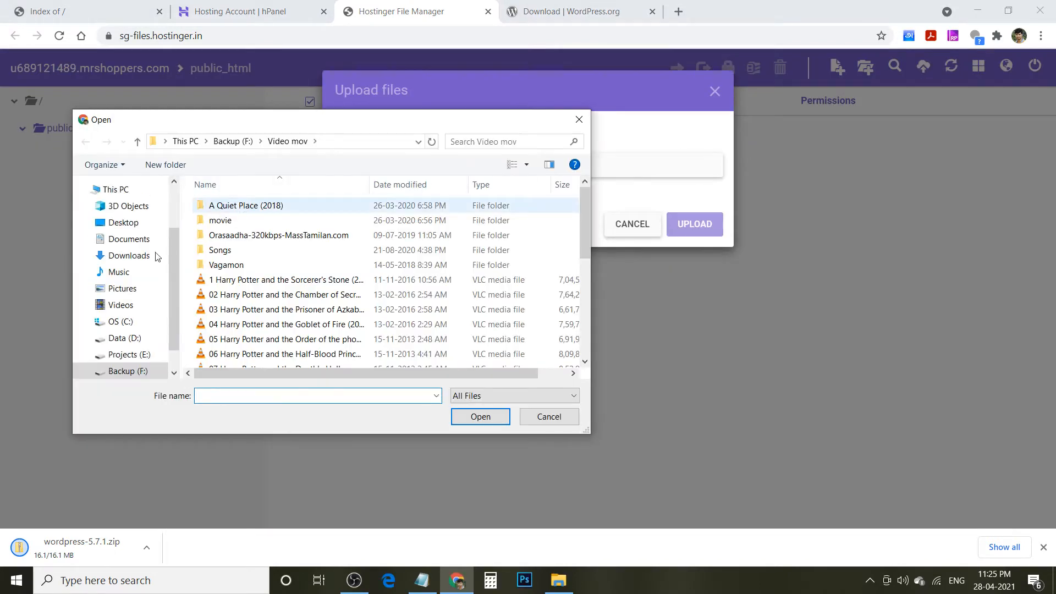
{"action": "left_click", "coordinate": [130, 256]}
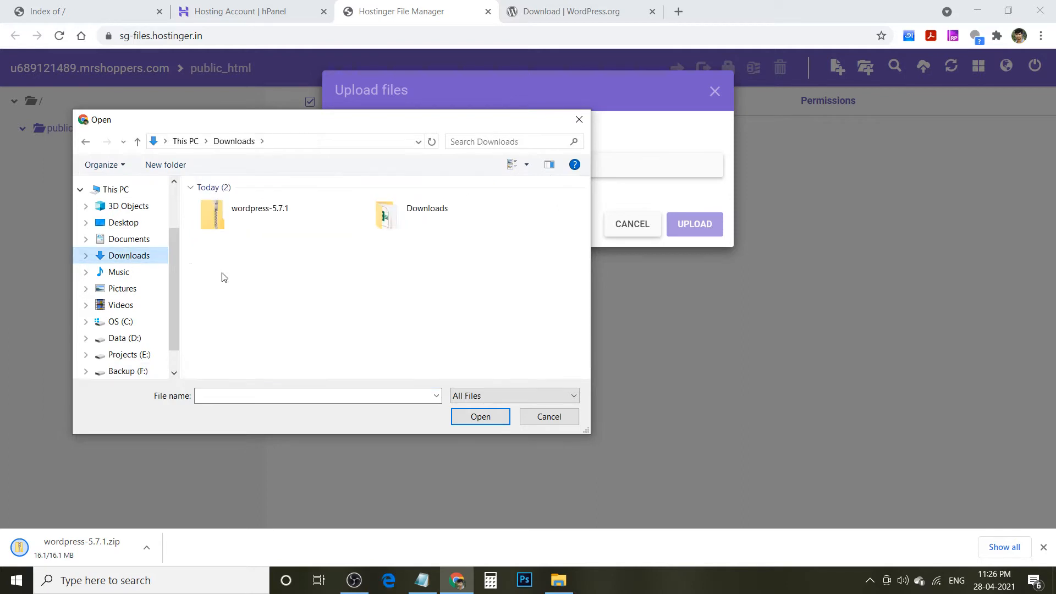
{"action": "left_click", "coordinate": [262, 213]}
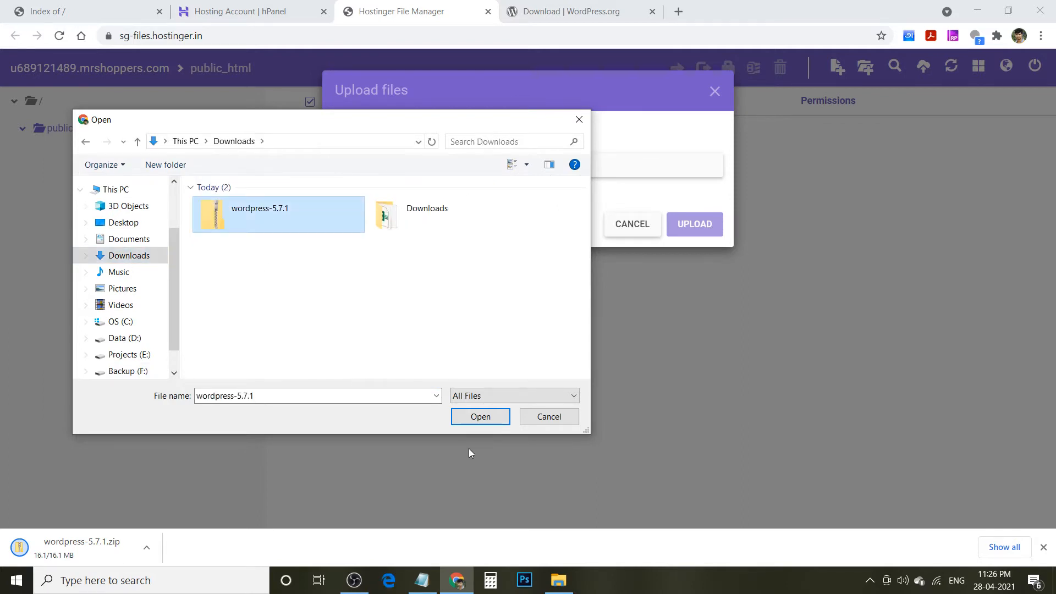
{"action": "left_click", "coordinate": [478, 416]}
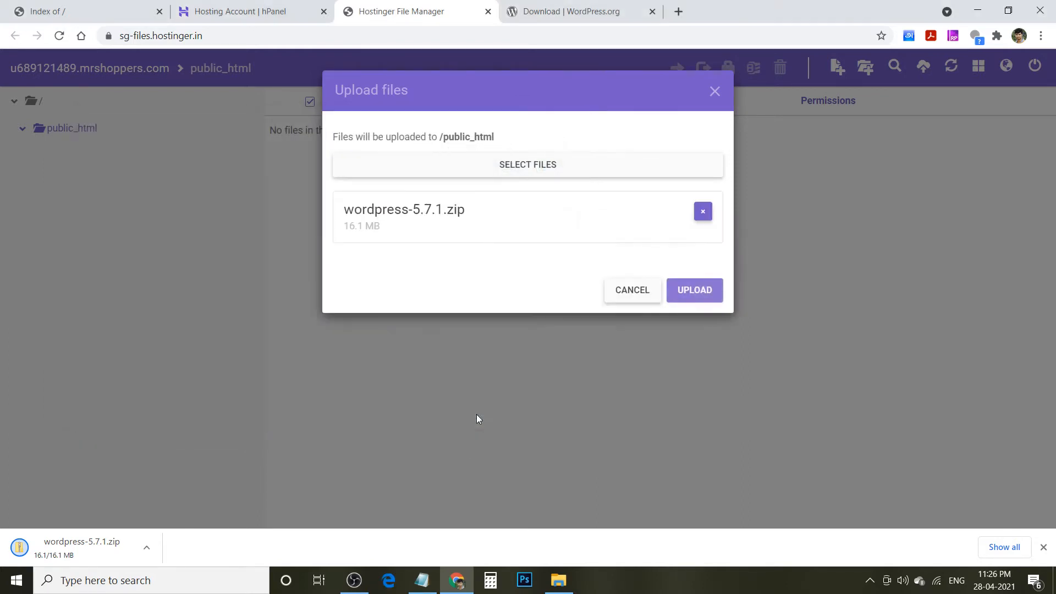
{"action": "left_click", "coordinate": [708, 291]}
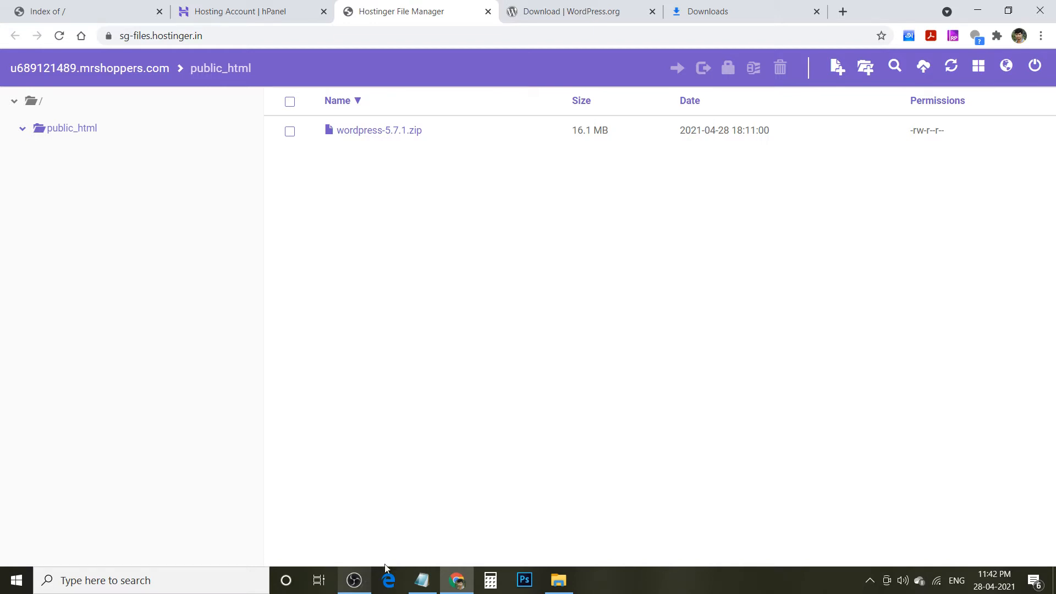
{"action": "left_click", "coordinate": [291, 134]}
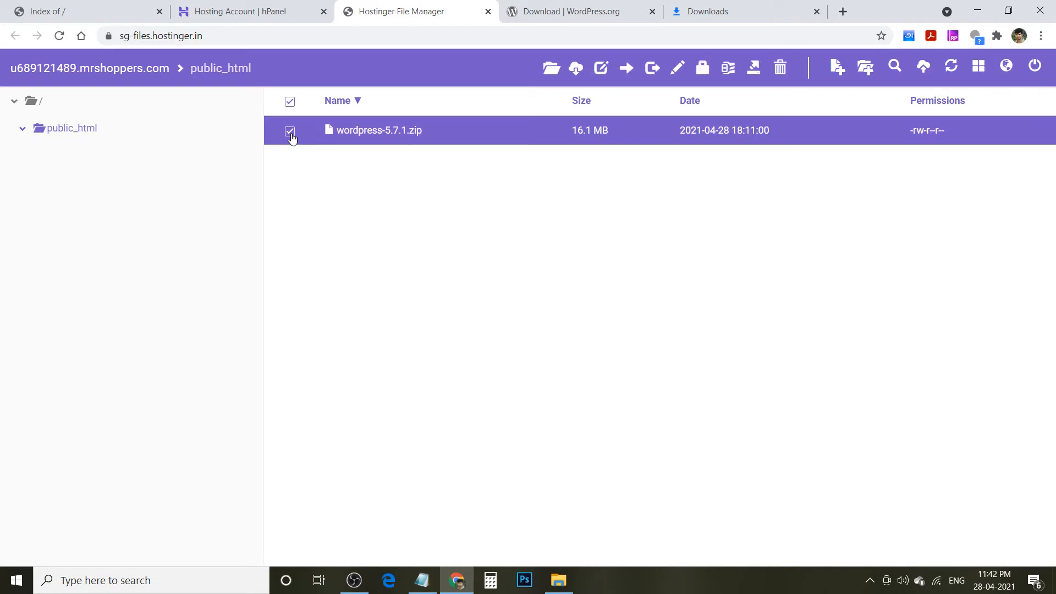
- Extract wordpress-5.7.1.zip in public_html with the extraction path set to '/'
{"action": "left_click", "coordinate": [754, 69]}
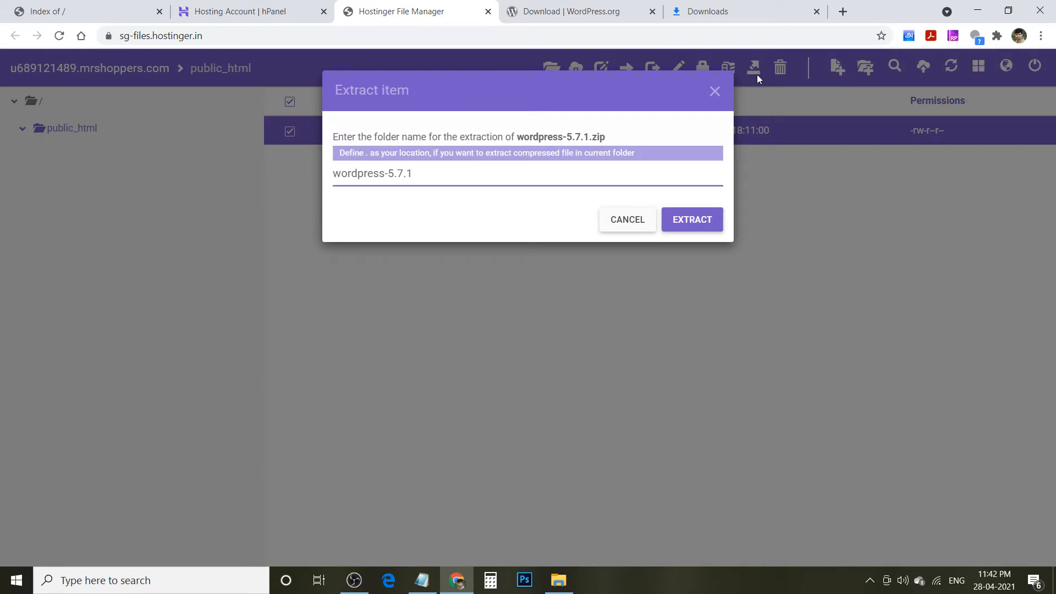
{"action": "key", "text": "BackSpace"}
{"action": "key", "text": "BackSpace"}
{"action": "key", "text": "BackSpace"}
{"action": "key", "text": "BackSpace"}
{"action": "key", "text": "BackSpace"}
{"action": "key", "text": "BackSpace"}
{"action": "key", "text": "BackSpace"}
{"action": "key", "text": "BackSpace"}
{"action": "key", "text": "BackSpace"}
{"action": "key", "text": "BackSpace"}
{"action": "key", "text": "BackSpace"}
{"action": "key", "text": "BackSpace"}
{"action": "key", "text": "BackSpace"}
{"action": "key", "text": "BackSpace"}
{"action": "key", "text": "BackSpace"}
{"action": "type", "text": "/"}
{"action": "left_click", "coordinate": [700, 221]}
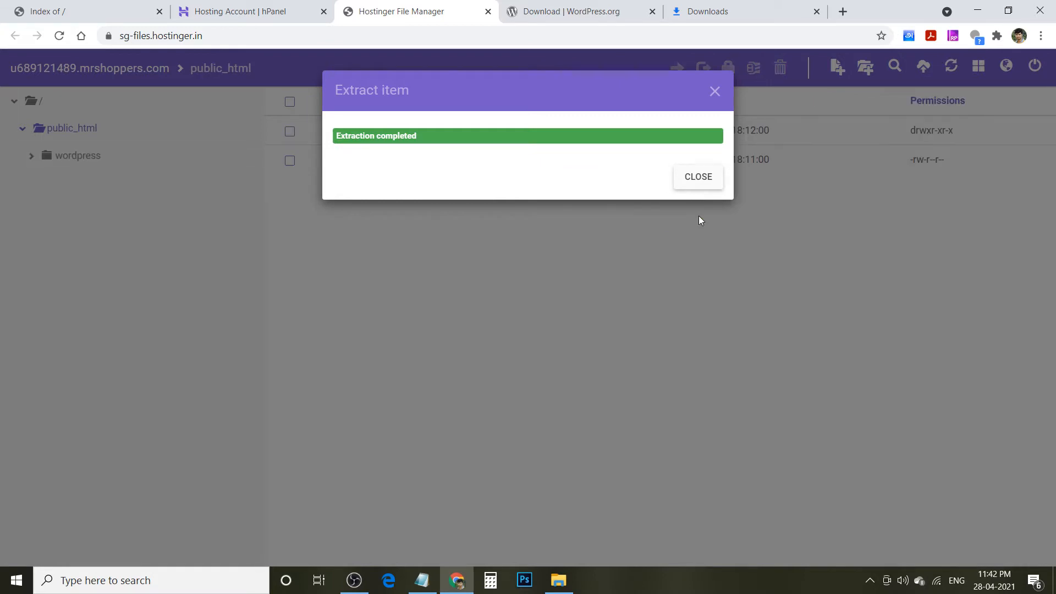
{"action": "left_click", "coordinate": [705, 175]}
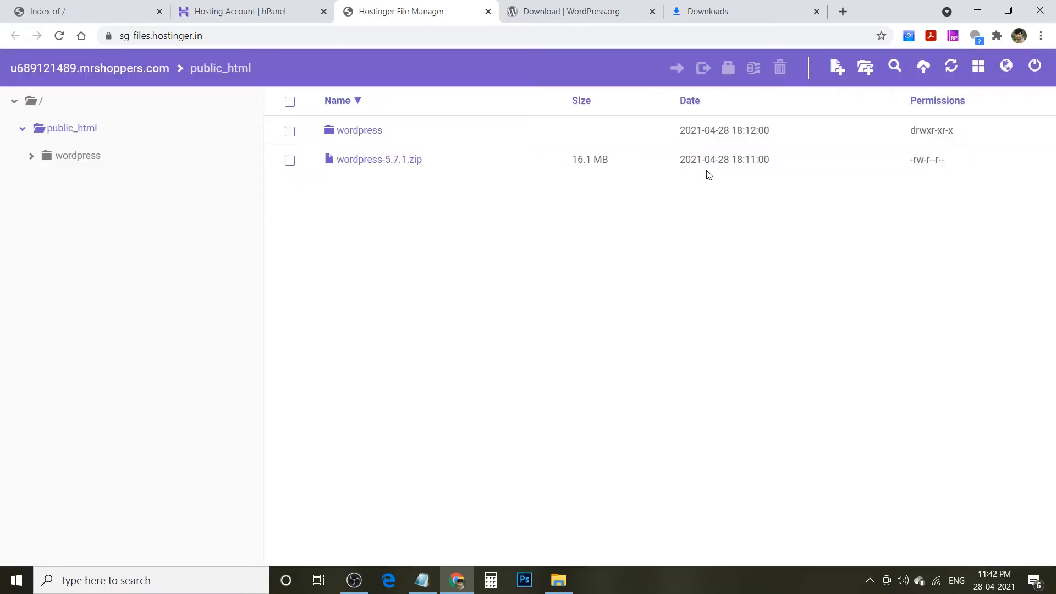
- Select all 19 items inside the wordpress folder and move them to public_html
{"action": "double_click", "coordinate": [347, 135]}
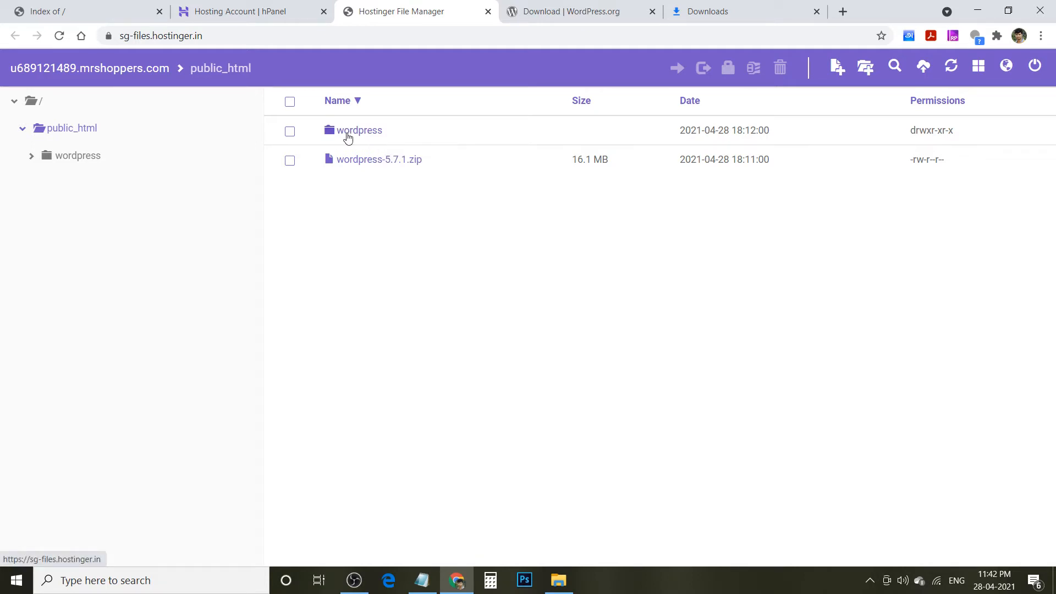
{"action": "left_click", "coordinate": [288, 102]}
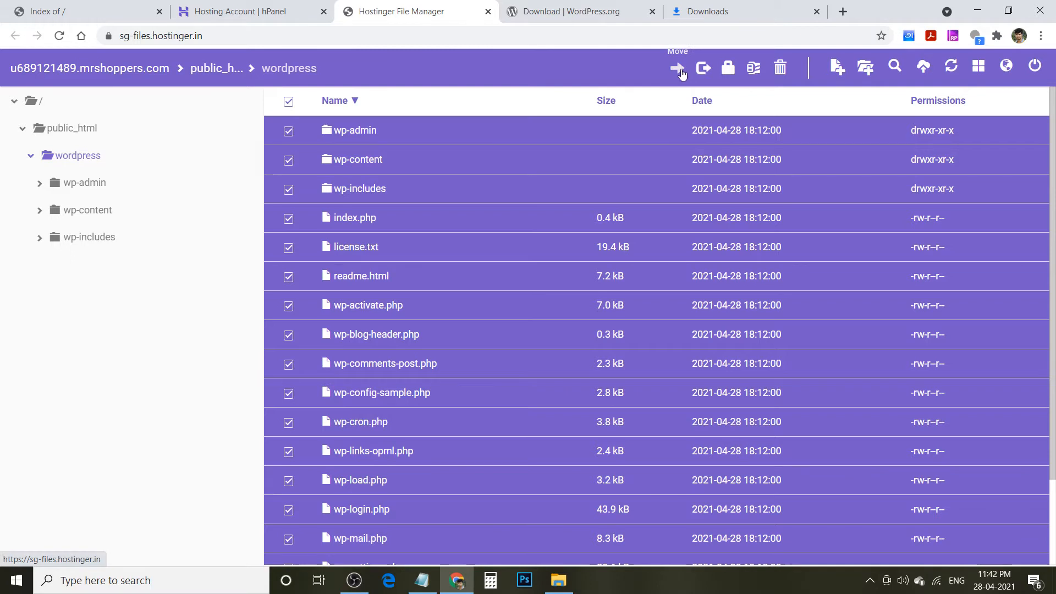
{"action": "left_click", "coordinate": [678, 69]}
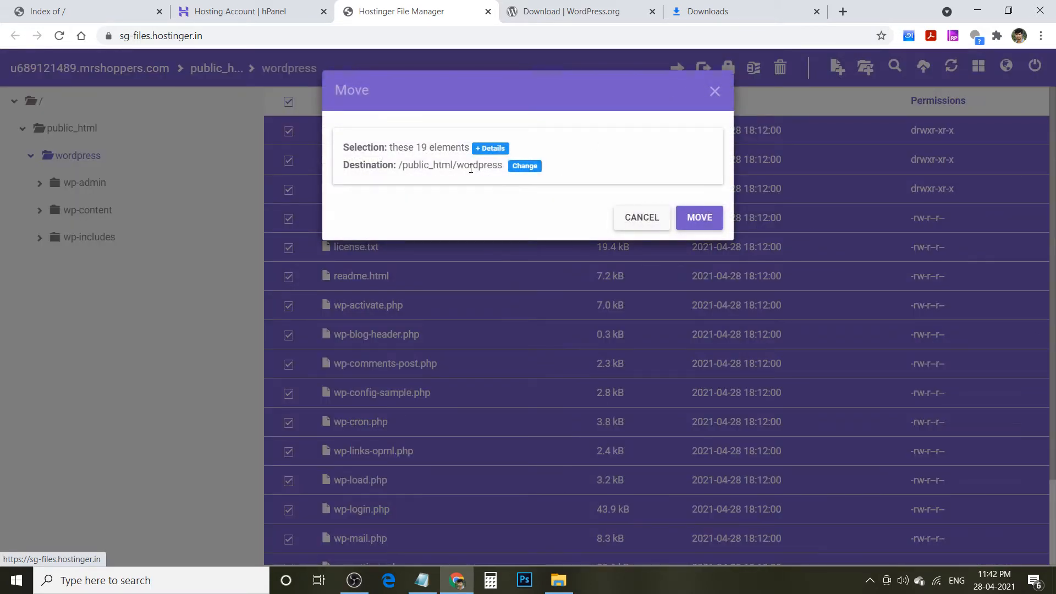
{"action": "left_click", "coordinate": [519, 171]}
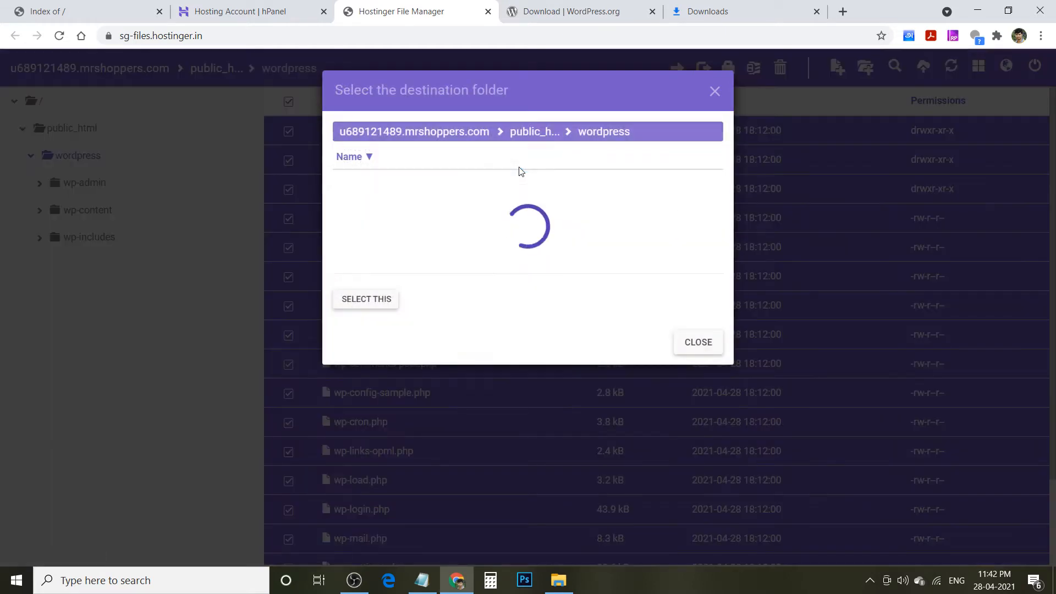
{"action": "left_click", "coordinate": [525, 133]}
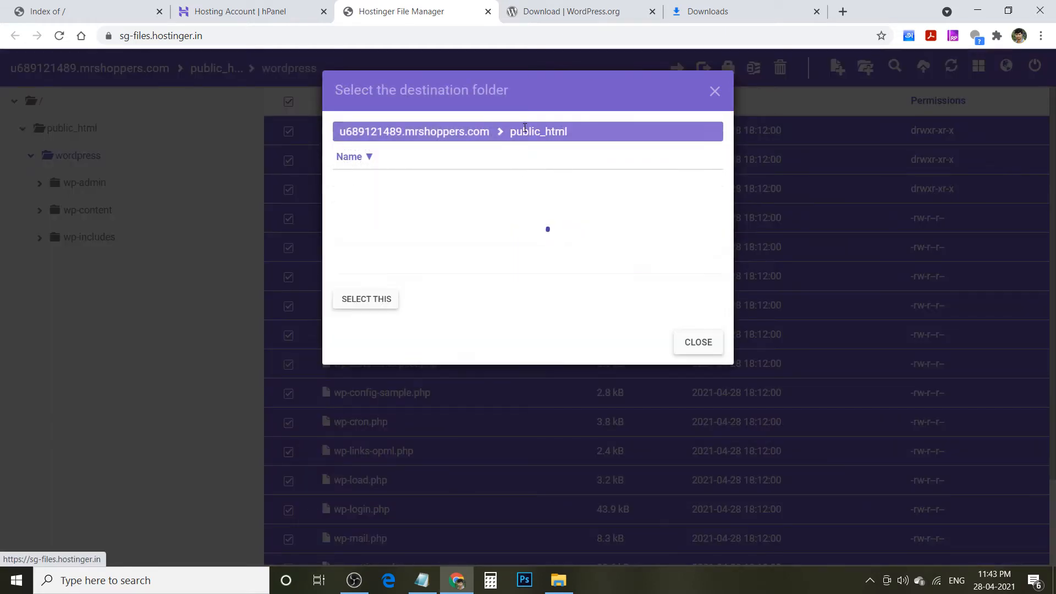
{"action": "left_click", "coordinate": [682, 182]}
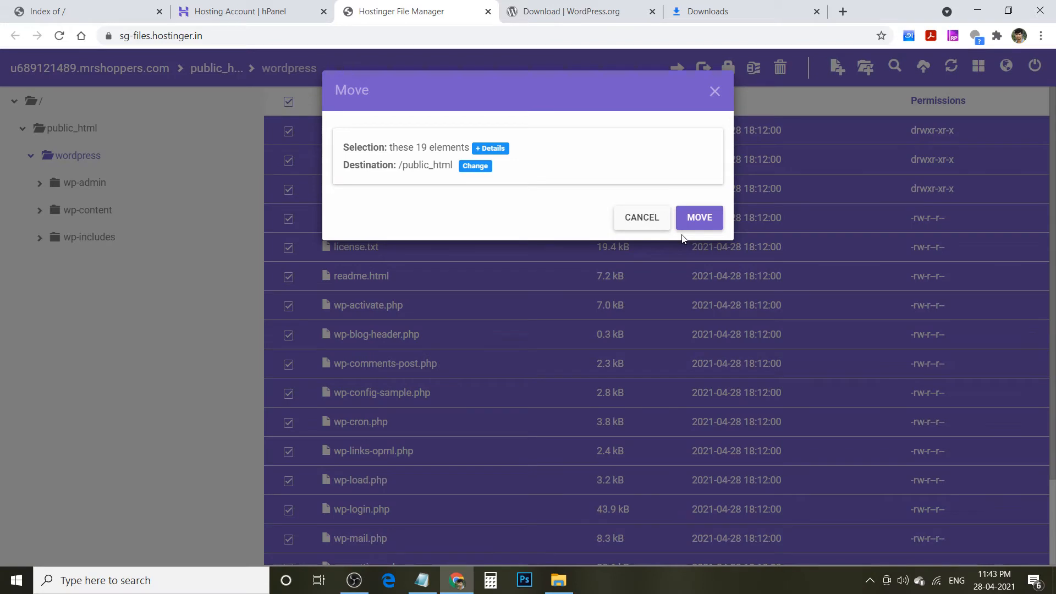
{"action": "left_click", "coordinate": [703, 219]}
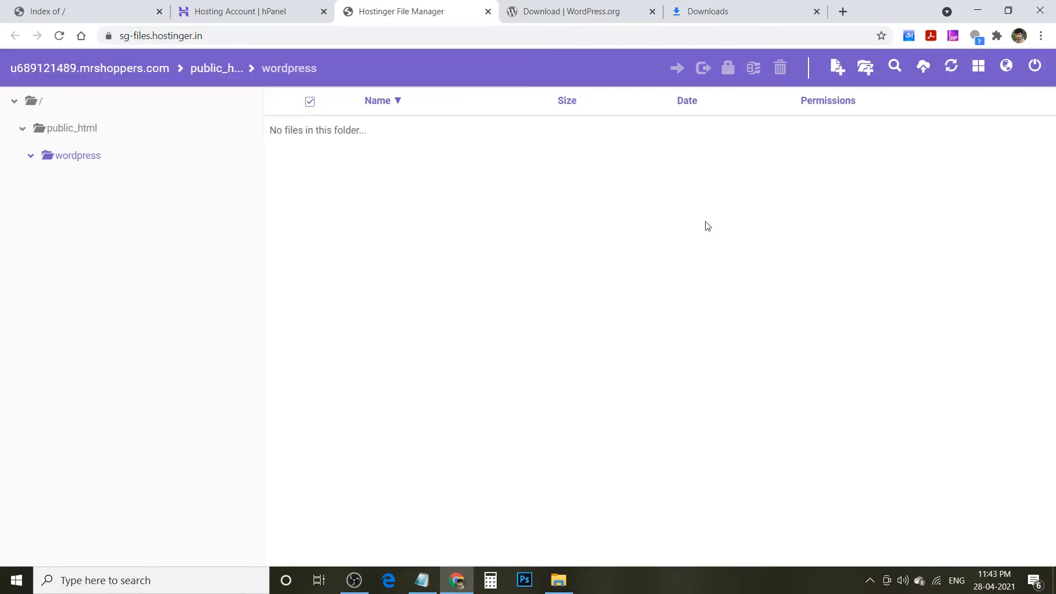
{"action": "left_click", "coordinate": [203, 69]}
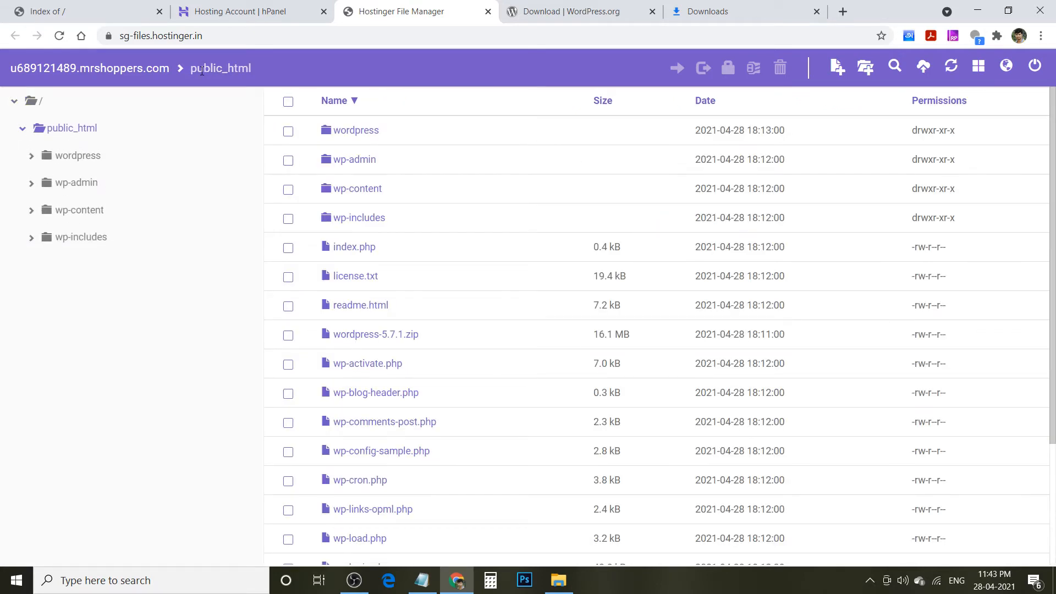
- Reload mrshoppers.com to launch the WordPress installer and continue in English (United States)
{"action": "left_click", "coordinate": [55, 9]}
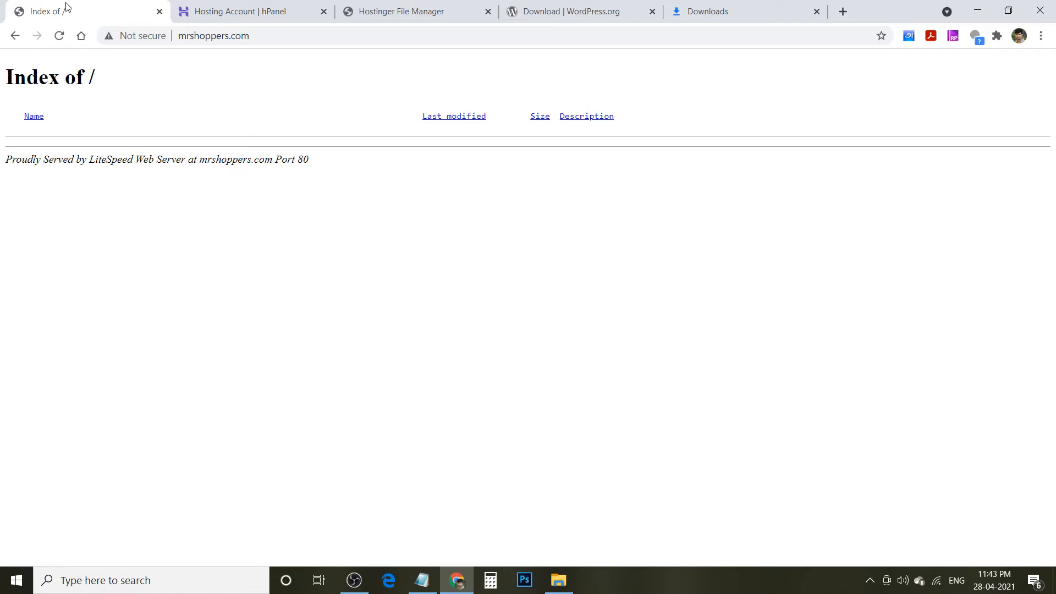
{"action": "key", "text": "F5"}
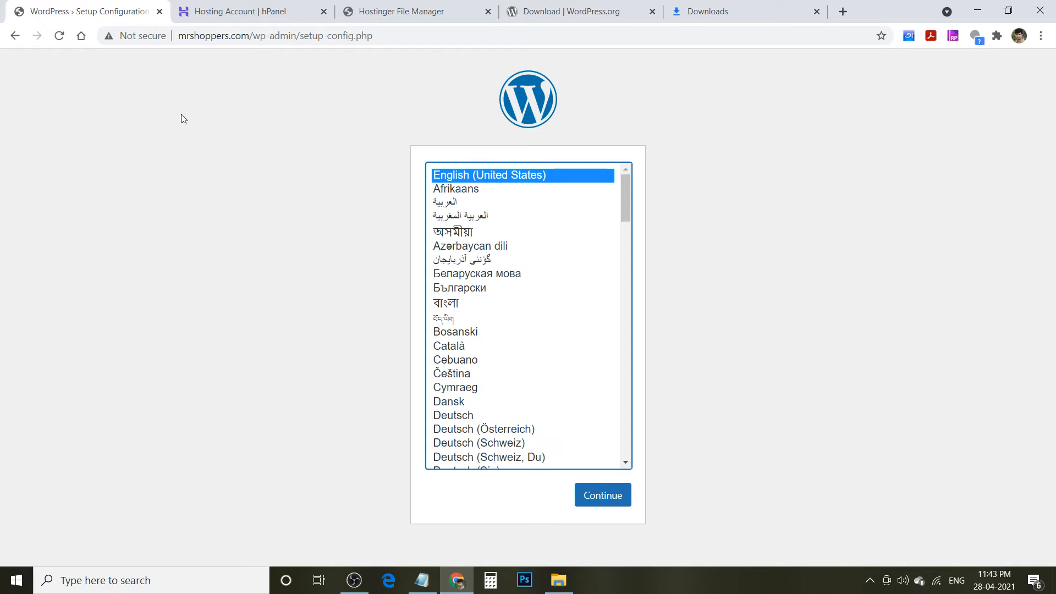
{"action": "left_click", "coordinate": [593, 494]}
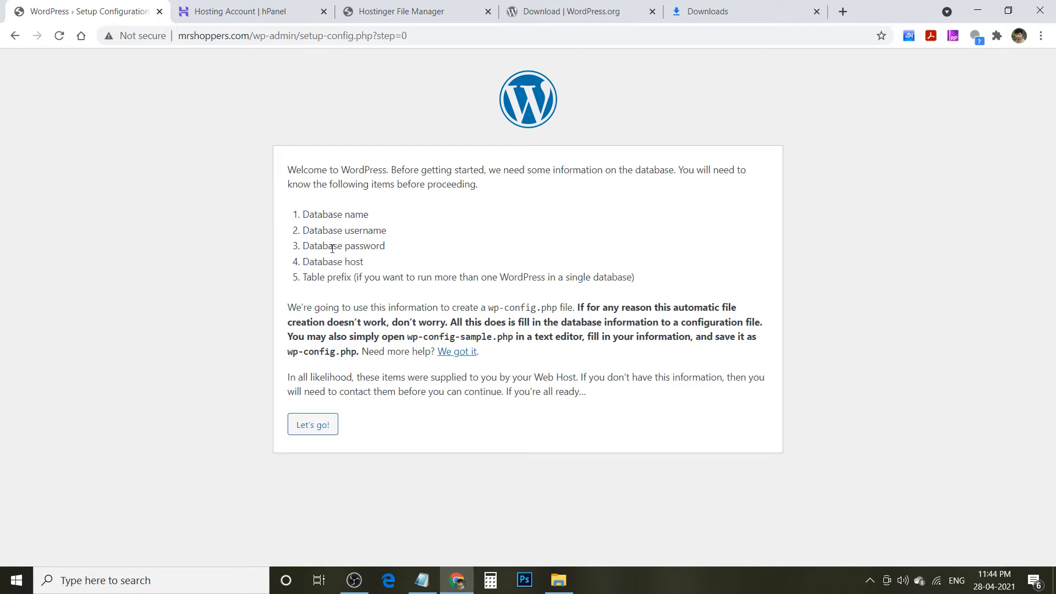
- Copy the hosting database name from the notes into the Database Name field, replacing 'wordpress'
{"action": "left_click", "coordinate": [308, 425]}
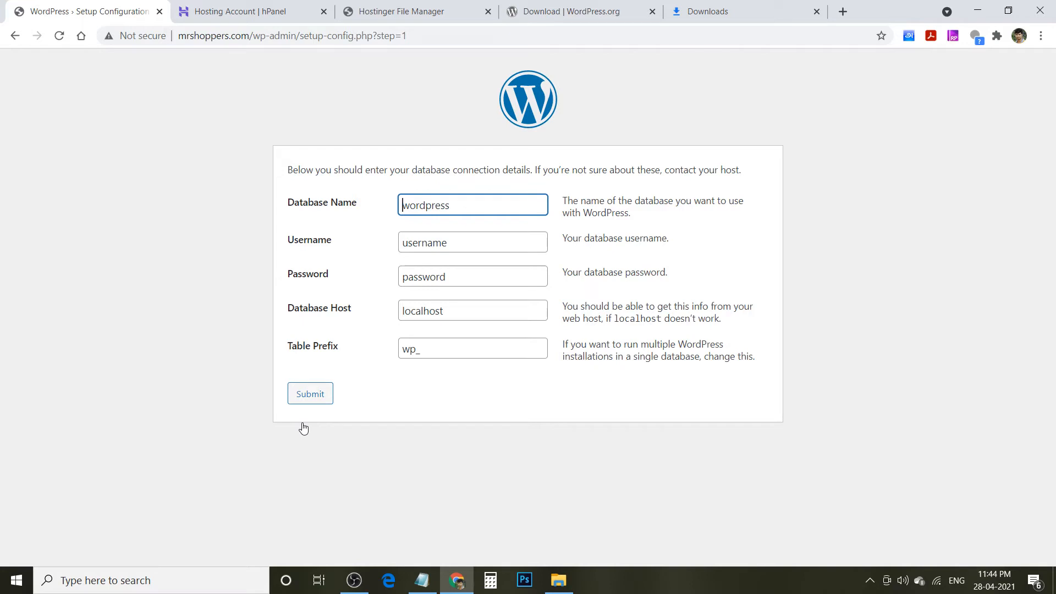
{"action": "left_click", "coordinate": [421, 582]}
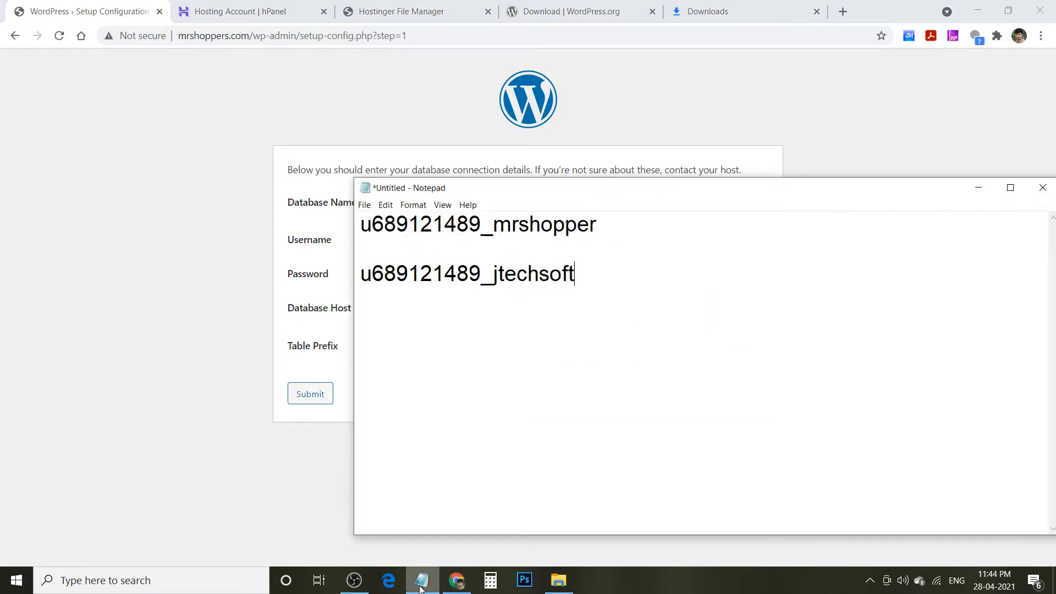
{"action": "triple_click", "coordinate": [503, 225]}
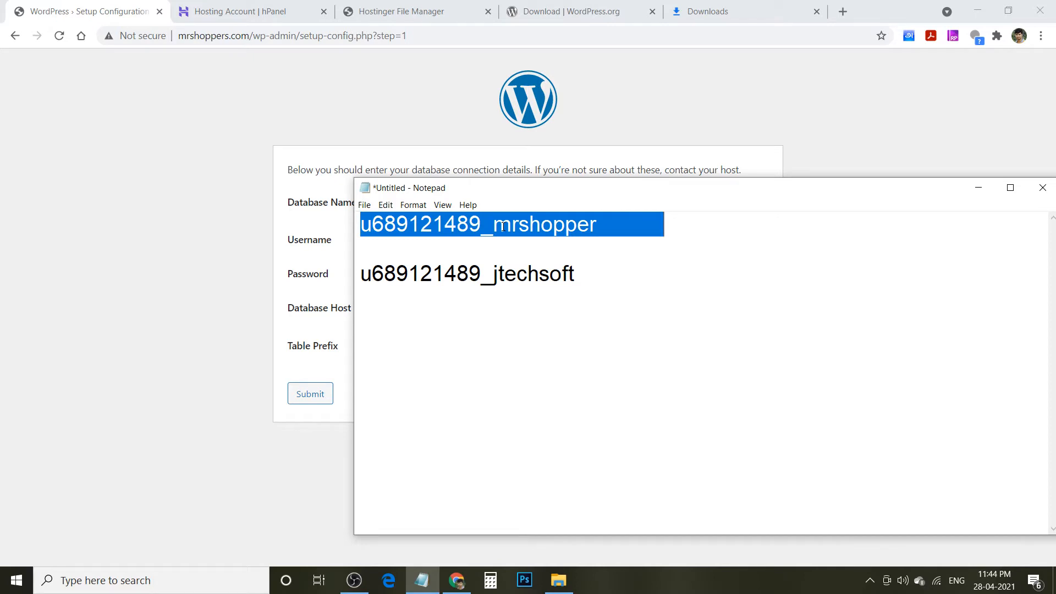
{"action": "key", "text": "shift+Left"}
{"action": "key", "text": "shift+Left"}
{"action": "key", "text": "shift+Right"}
{"action": "key", "text": "ctrl+c"}
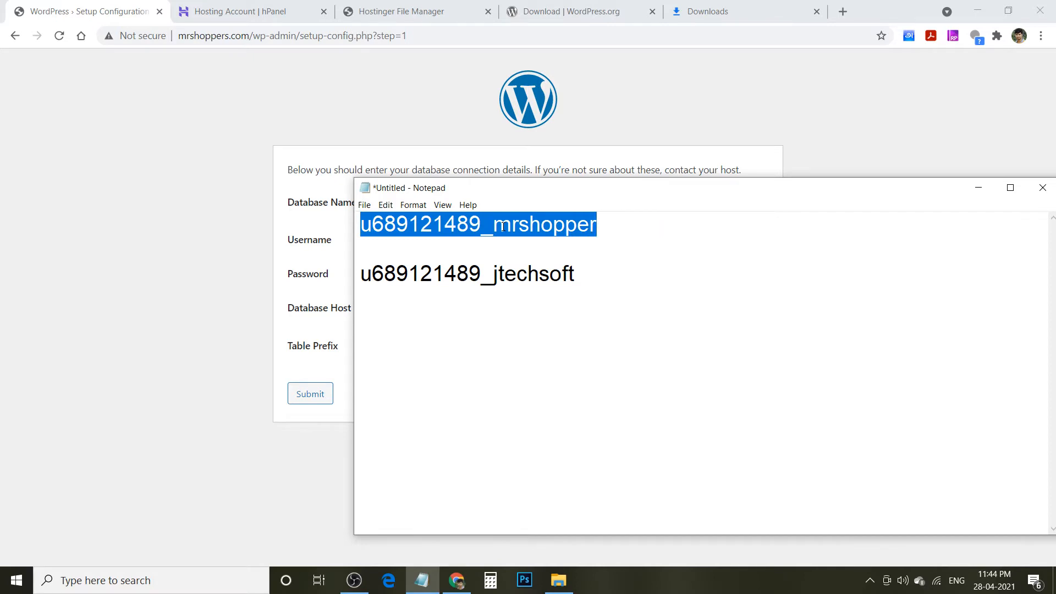
{"action": "left_click", "coordinate": [247, 218]}
{"action": "left_click", "coordinate": [428, 205]}
{"action": "double_click", "coordinate": [428, 205]}
{"action": "key", "text": "BackSpace"}
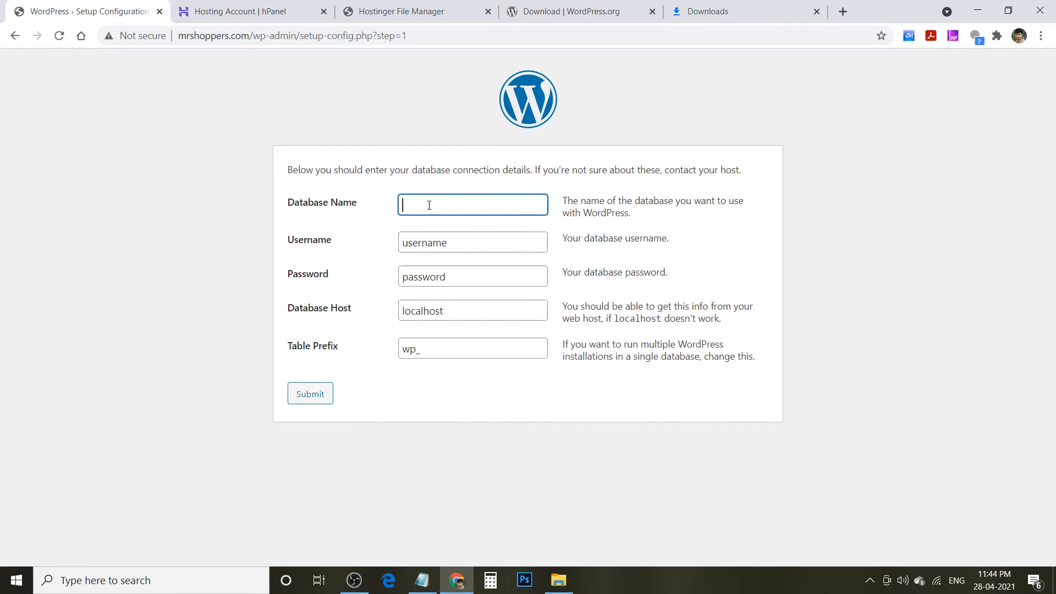
{"action": "key", "text": "ctrl+v"}
{"action": "key", "text": "Tab"}
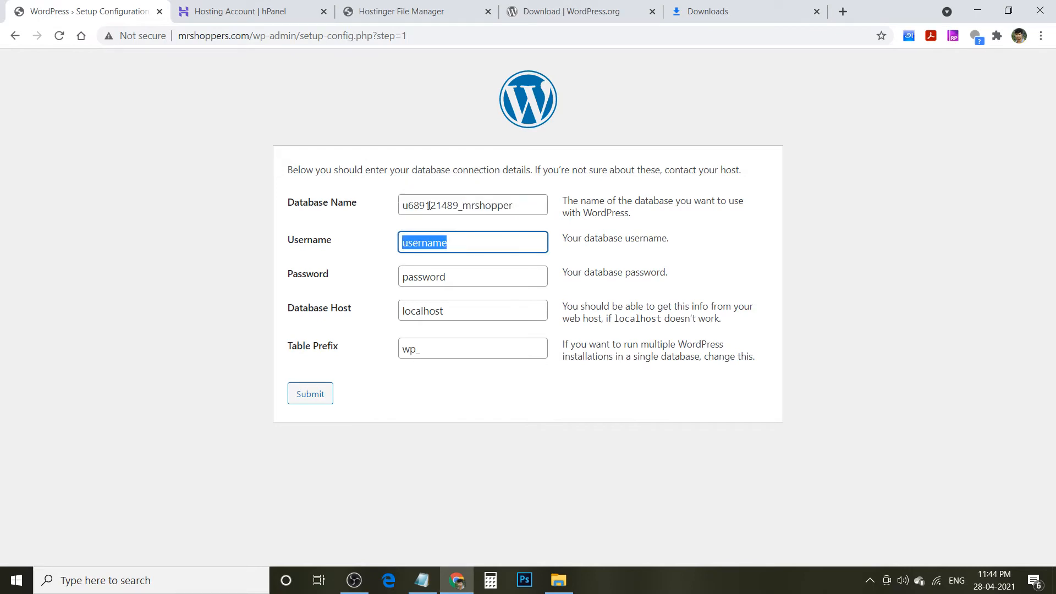
- Paste the database username from the notes into Username and enter the database password
{"action": "left_click", "coordinate": [434, 583]}
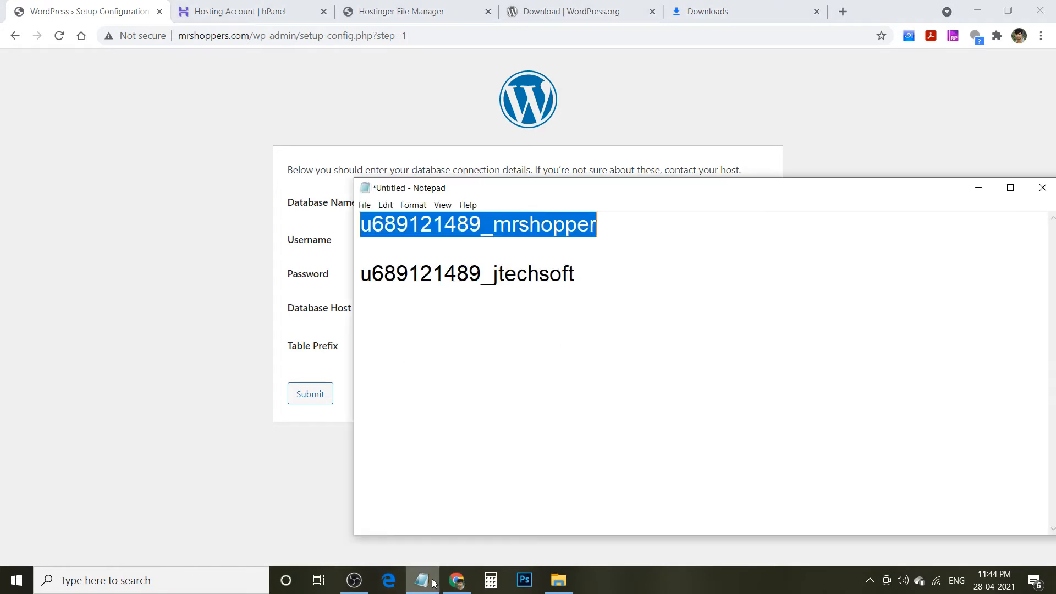
{"action": "double_click", "coordinate": [535, 282]}
{"action": "key", "text": "ctrl+c"}
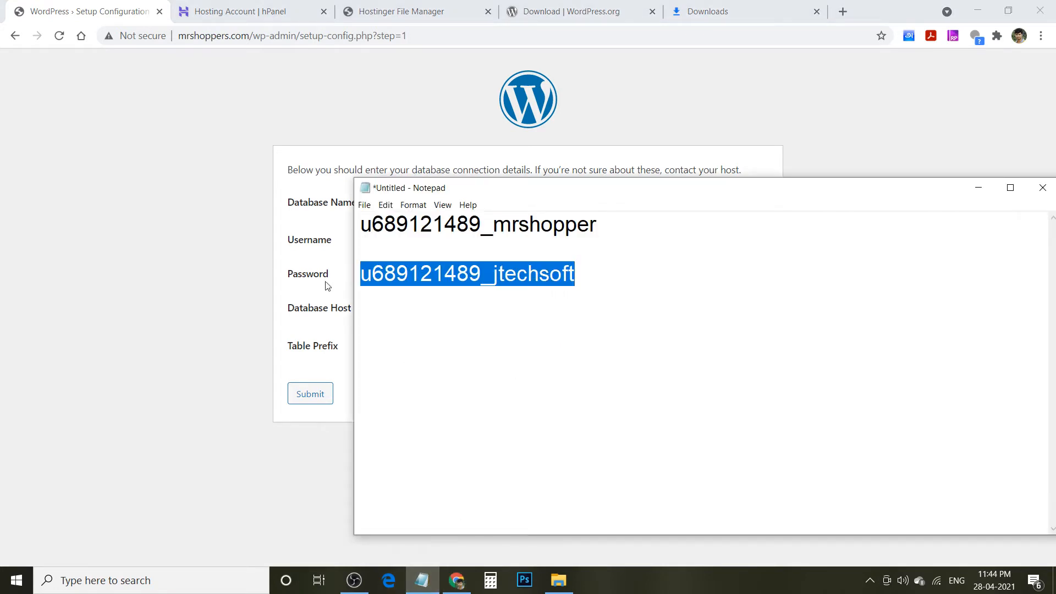
{"action": "left_click", "coordinate": [291, 294]}
{"action": "left_click", "coordinate": [443, 244]}
{"action": "double_click", "coordinate": [443, 244]}
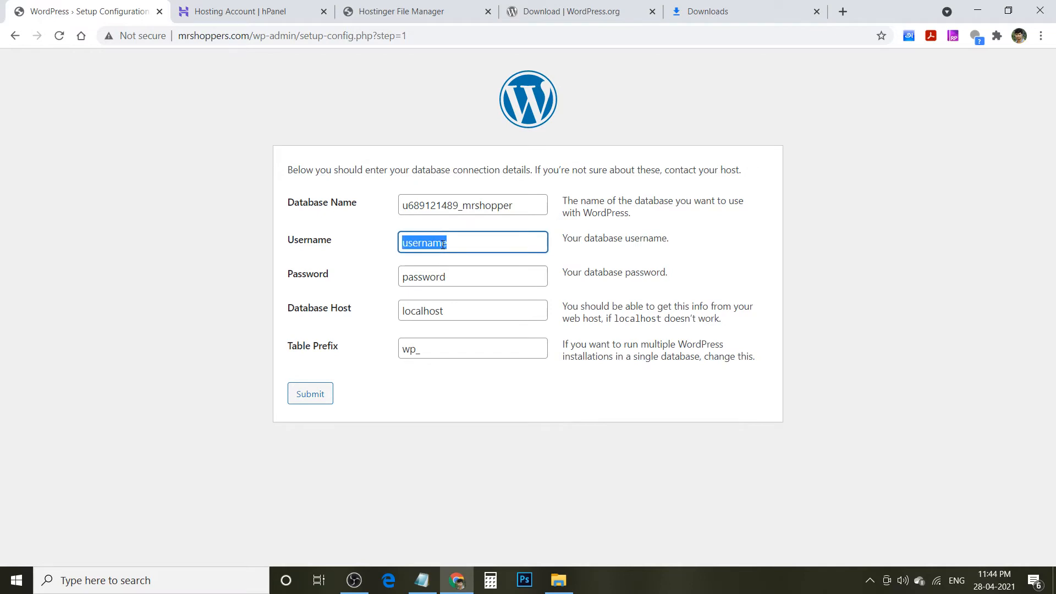
{"action": "key", "text": "ctrl+v"}
{"action": "key", "text": "Tab"}
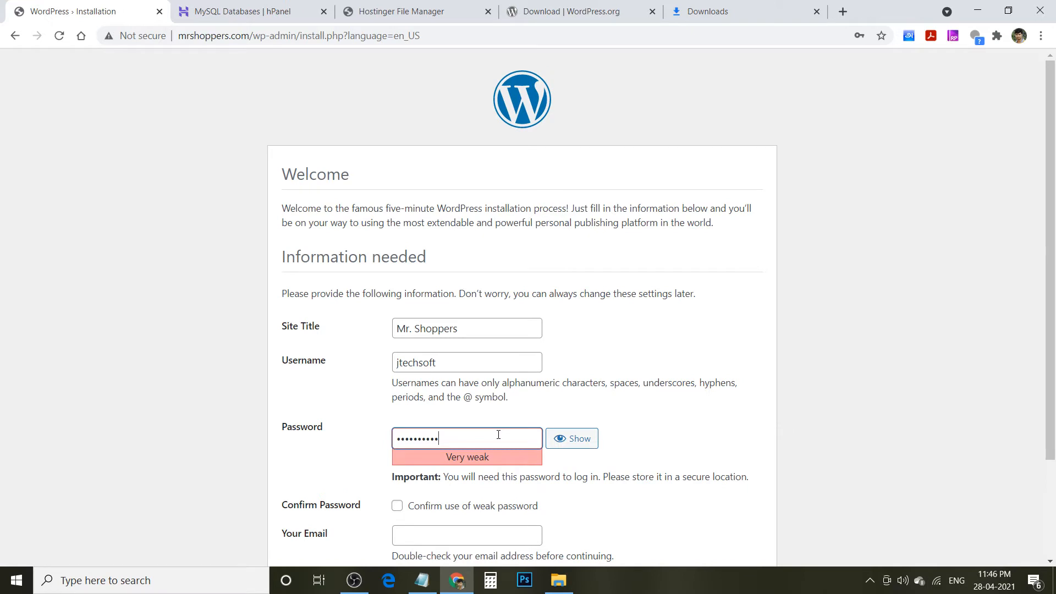
{"action": "type", "text": "12"}
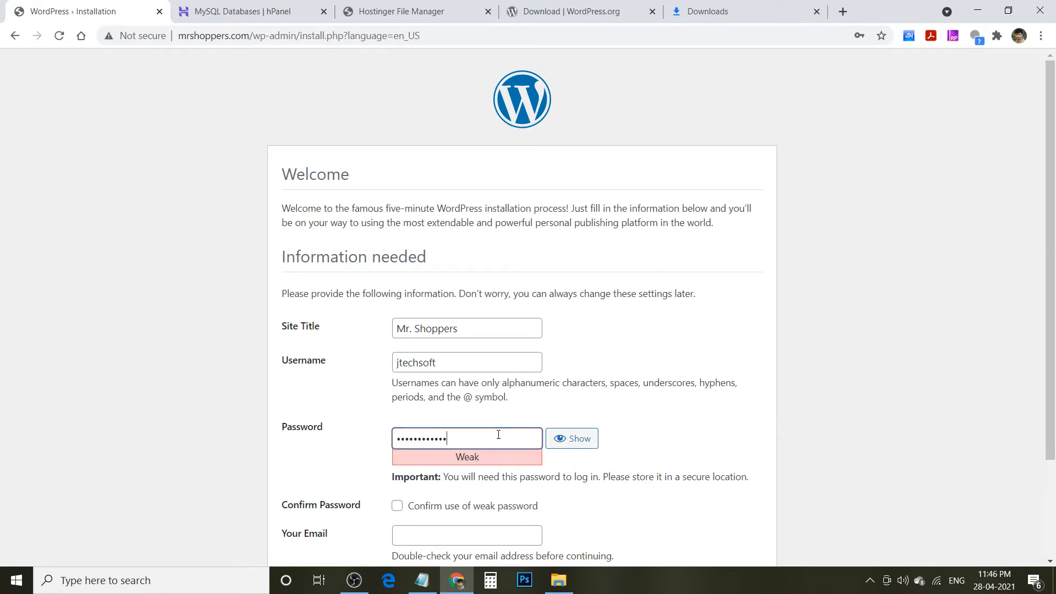
{"action": "type", "text": "34"}
- Enter the admin e-mail address on the Information needed form and install WordPress
{"action": "key", "text": "Tab"}
{"action": "key", "text": "Tab"}
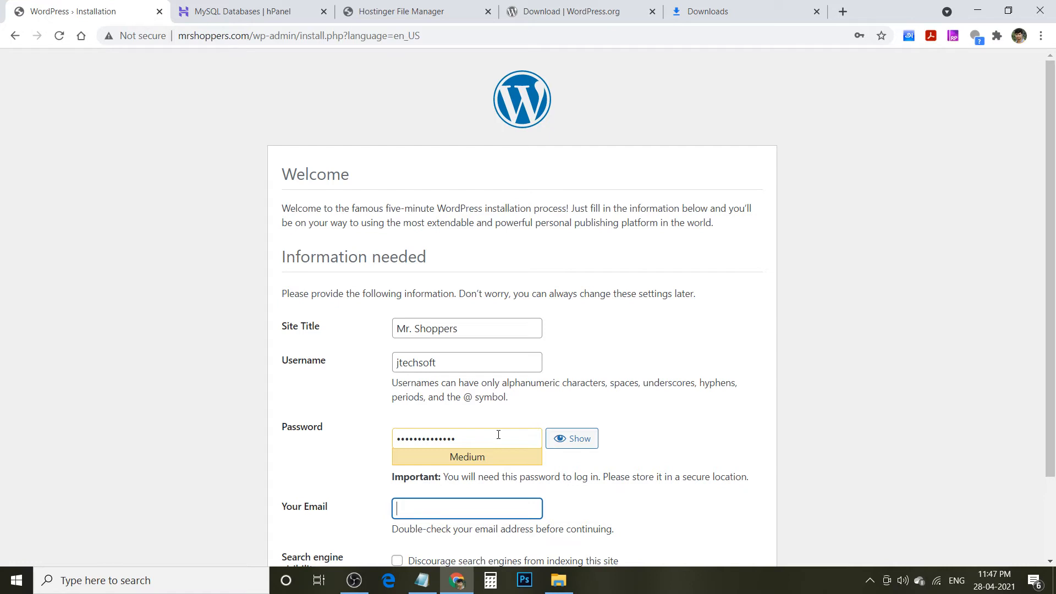
{"action": "left_click_drag", "start_coordinate": [1054, 330], "coordinate": [1055, 458]}
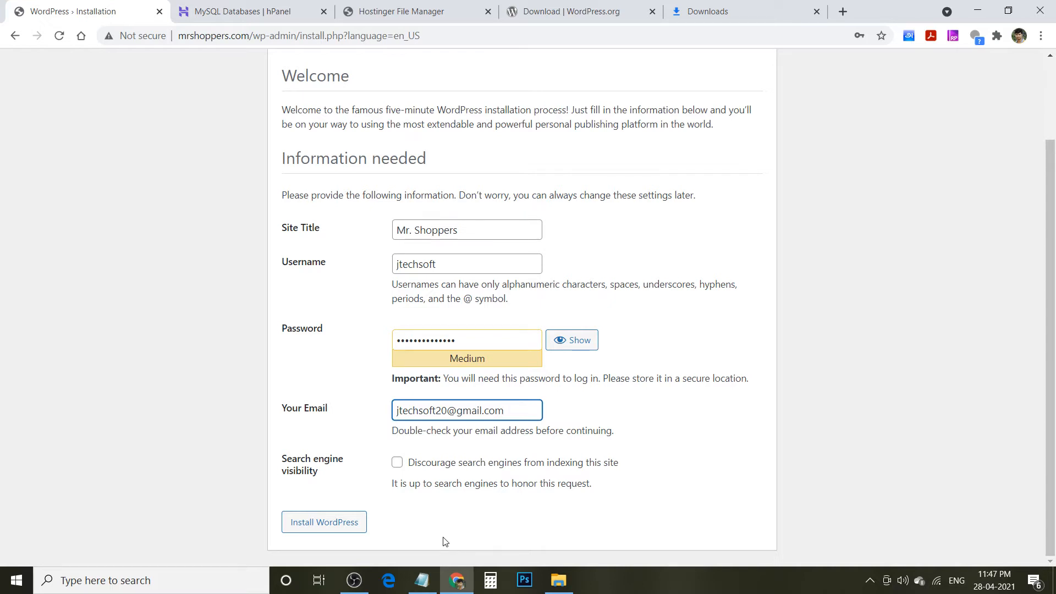
{"action": "left_click", "coordinate": [307, 523]}
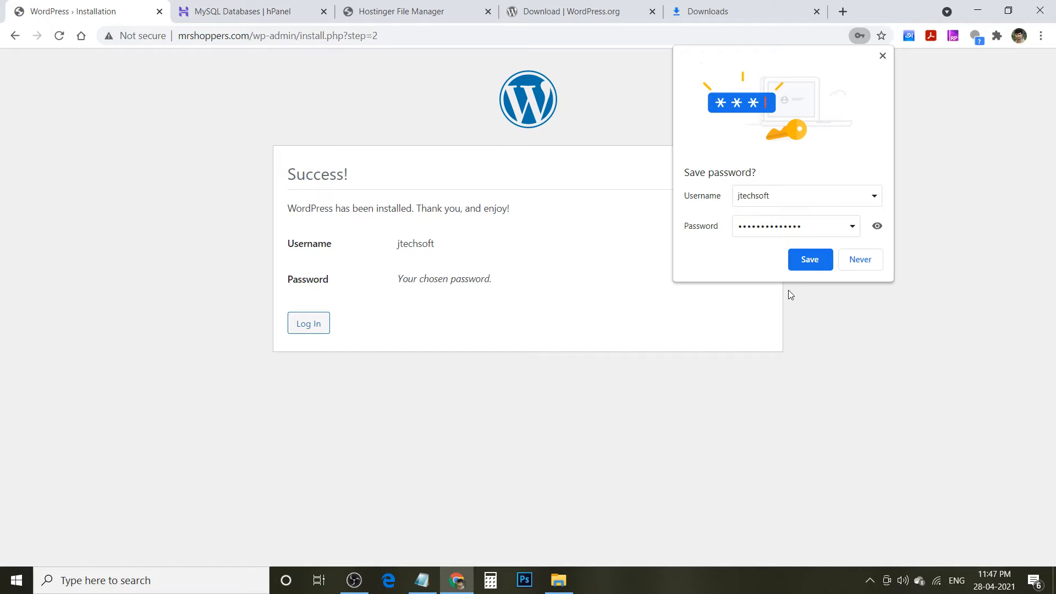
- Decline Chrome's password save and load the home page at mrshoppers.com/
{"action": "left_click", "coordinate": [869, 266]}
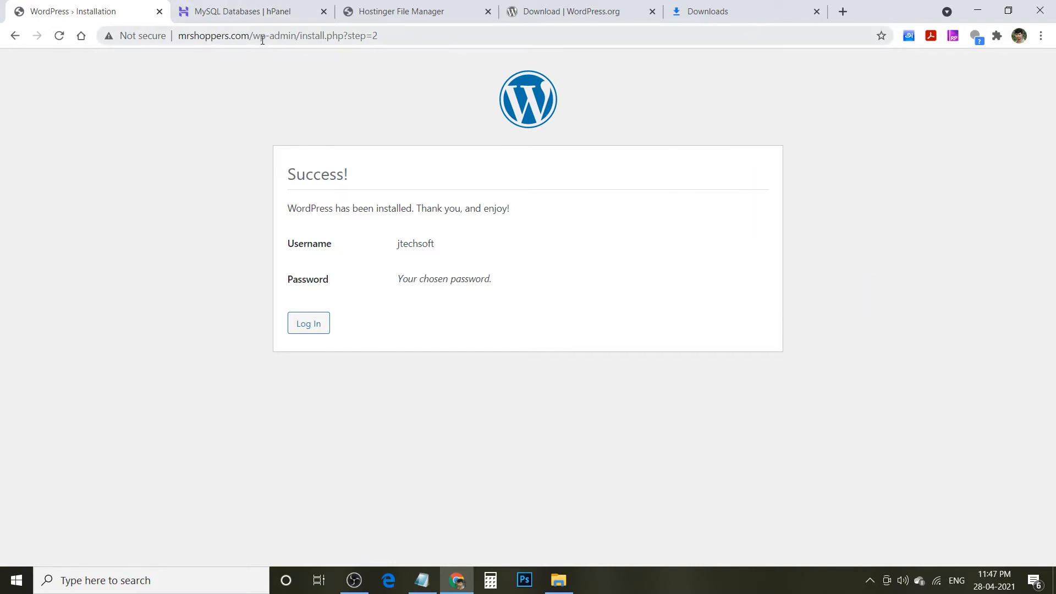
{"action": "left_click_drag", "start_coordinate": [255, 36], "coordinate": [456, 51]}
{"action": "key", "text": "BackSpace"}
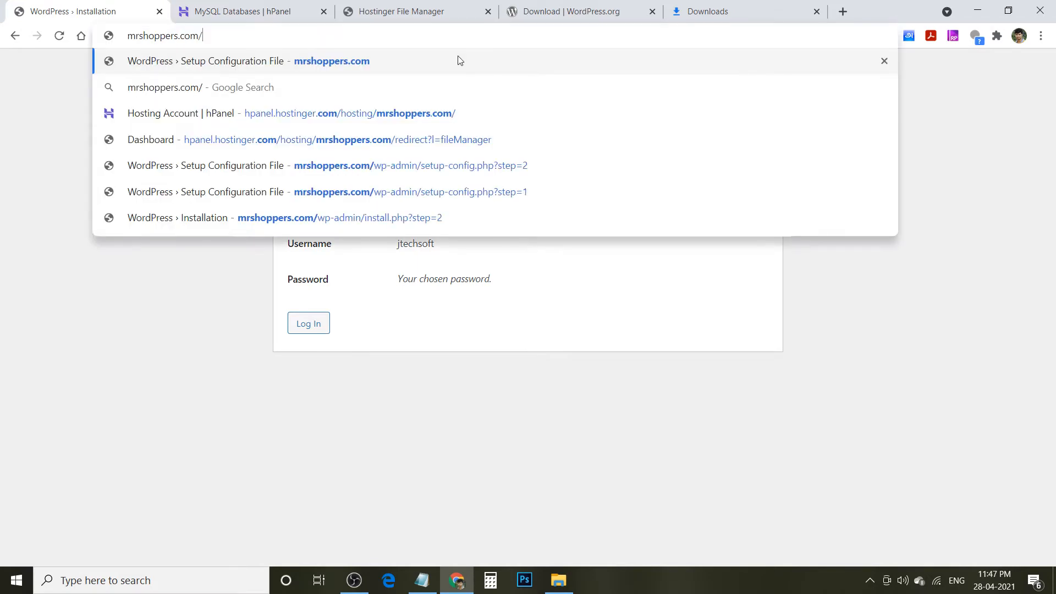
{"action": "key", "text": "Return"}
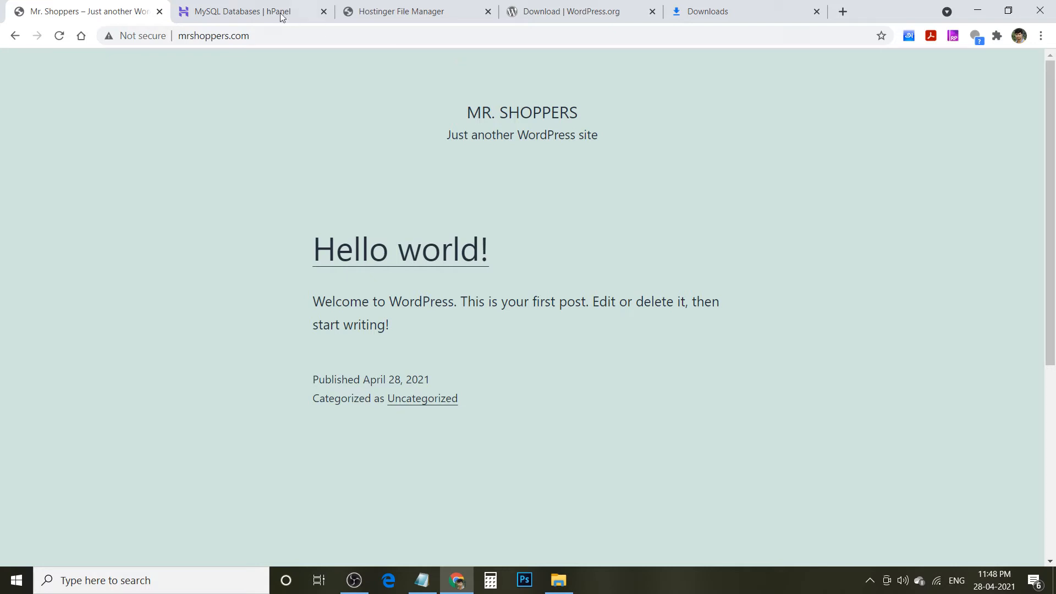
- Go to the admin login page at mrshoppers.com/wp-admin
{"action": "left_click", "coordinate": [260, 35]}
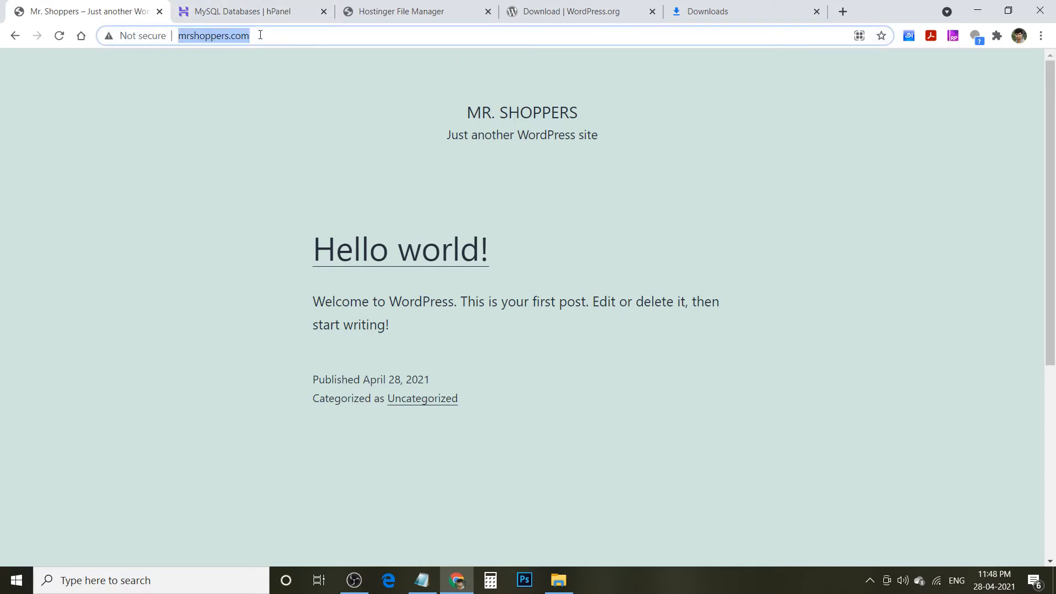
{"action": "left_click", "coordinate": [260, 34]}
{"action": "type", "text": "/"}
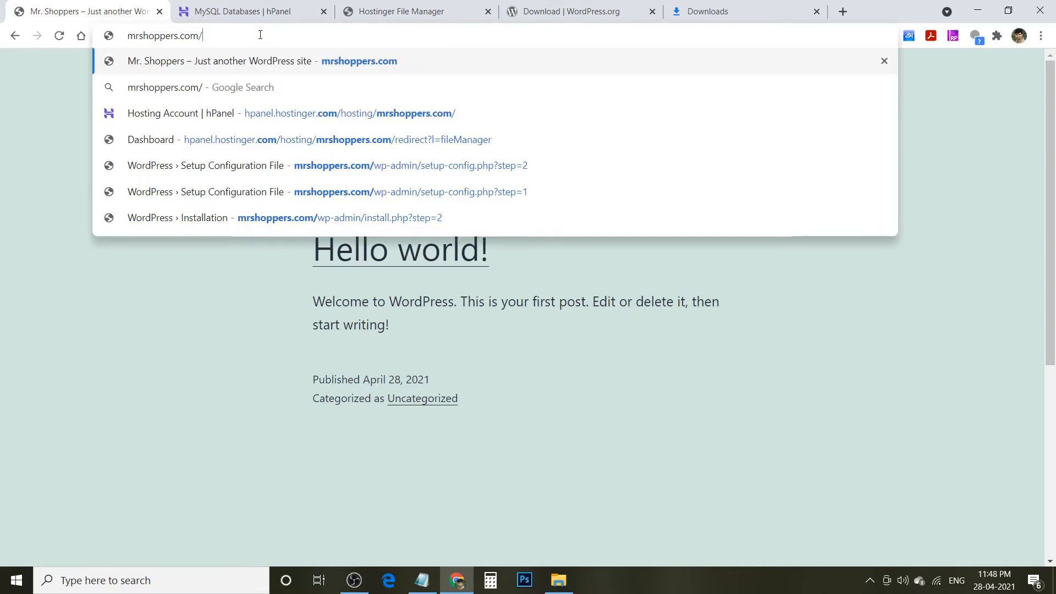
{"action": "type", "text": "wp"}
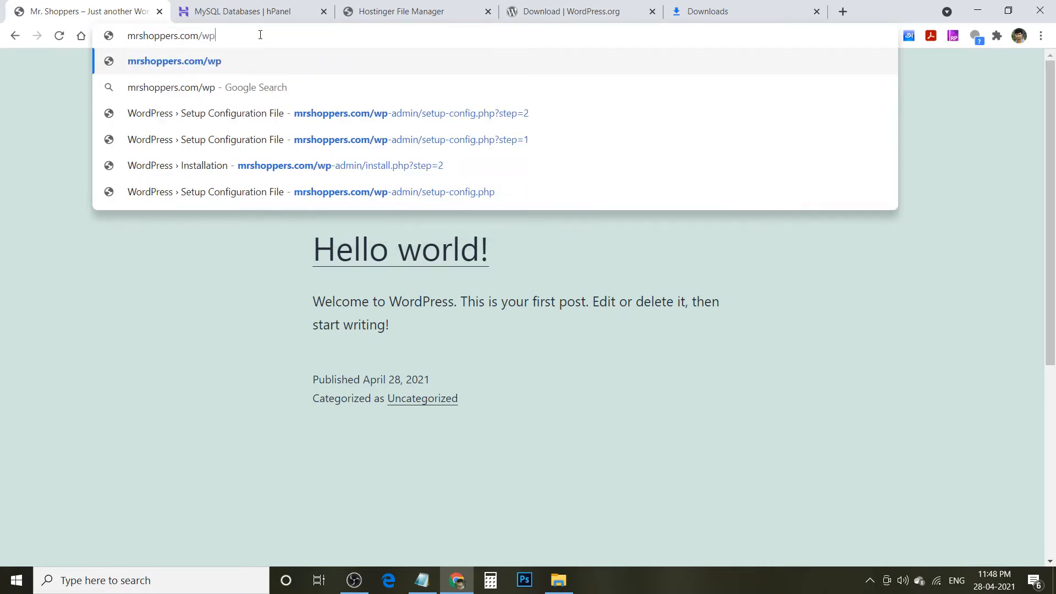
{"action": "type", "text": "-ad"}
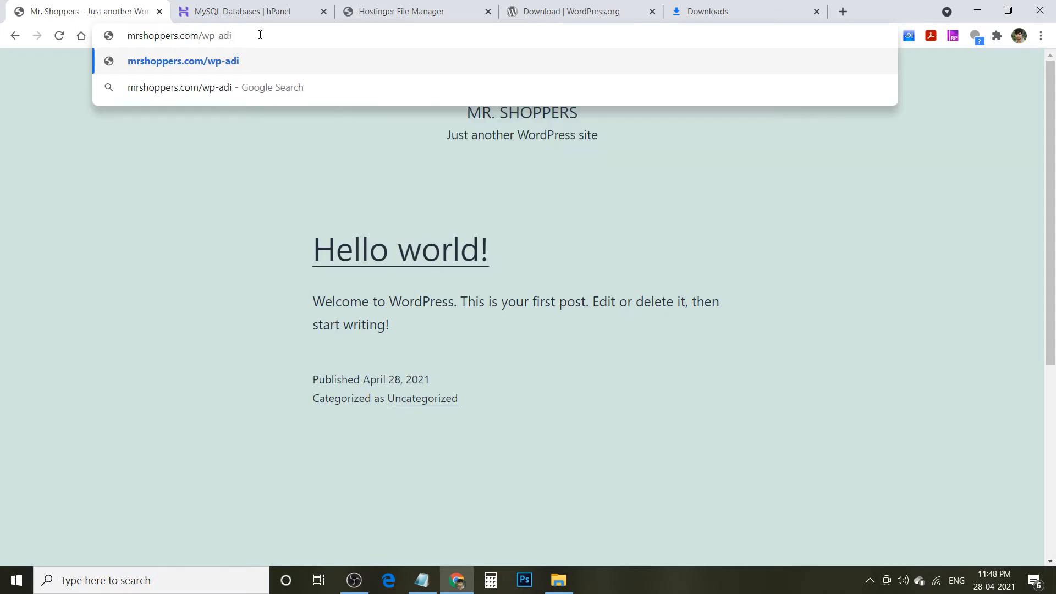
{"action": "type", "text": "min"}
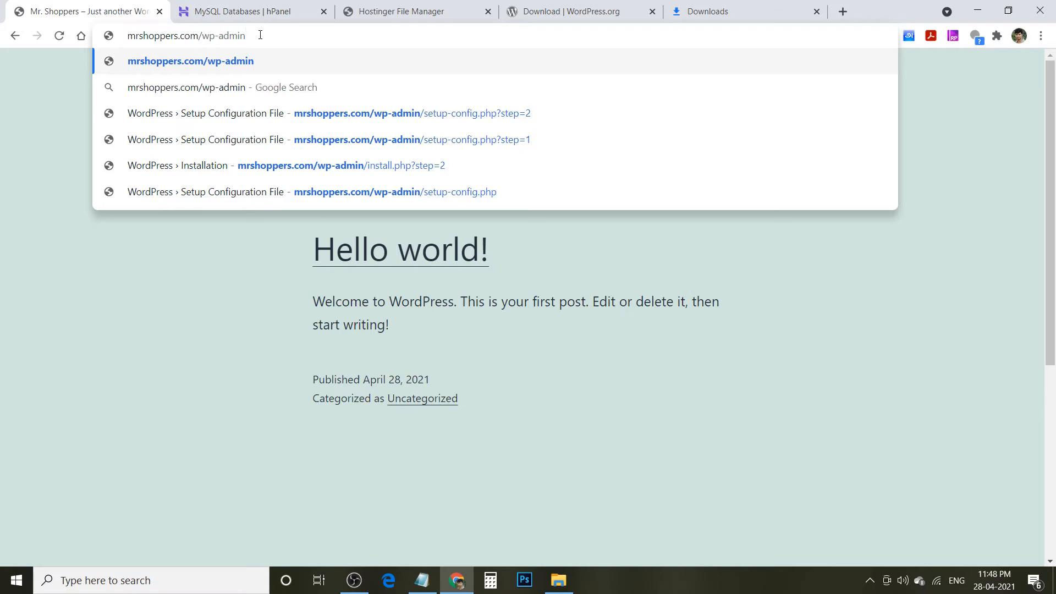
{"action": "key", "text": "Return"}
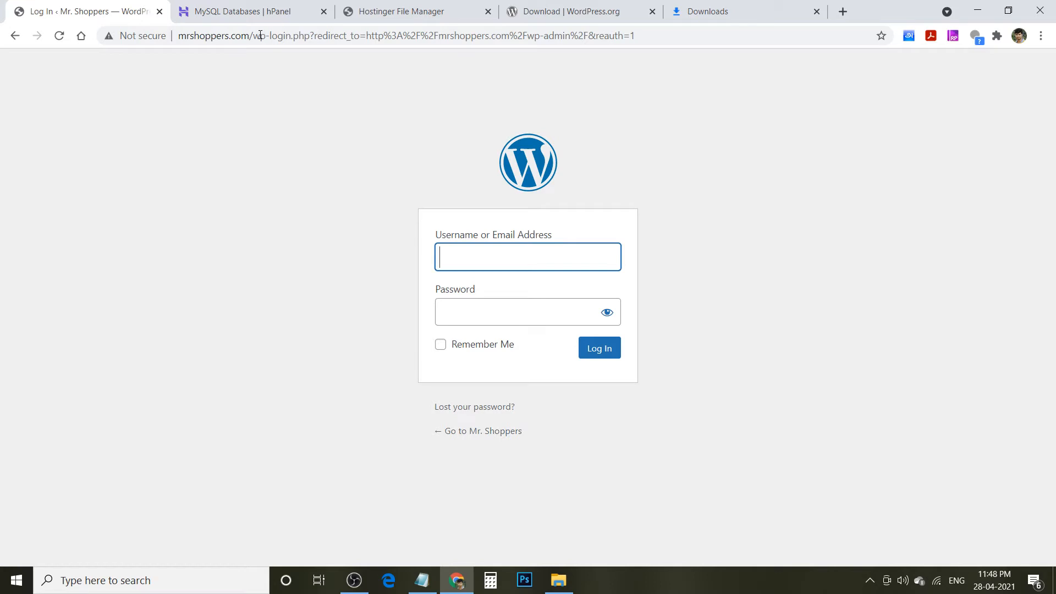
- Log in with the admin username and password
{"action": "type", "text": "jtechsoft"}
{"action": "key", "text": "Tab"}
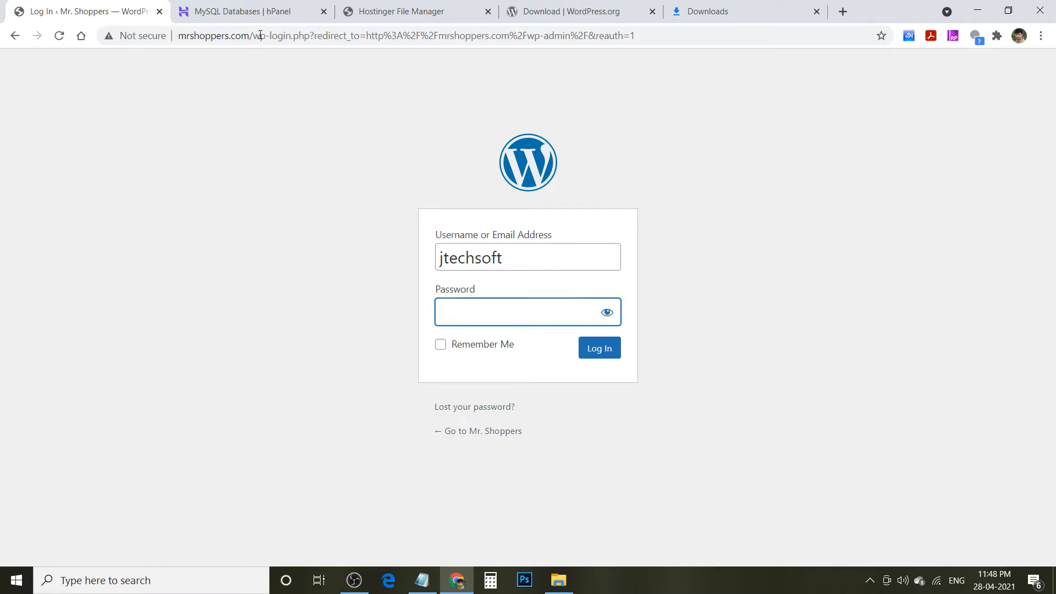
{"action": "type", "text": "••••••••••••••"}
{"action": "left_click", "coordinate": [597, 351]}
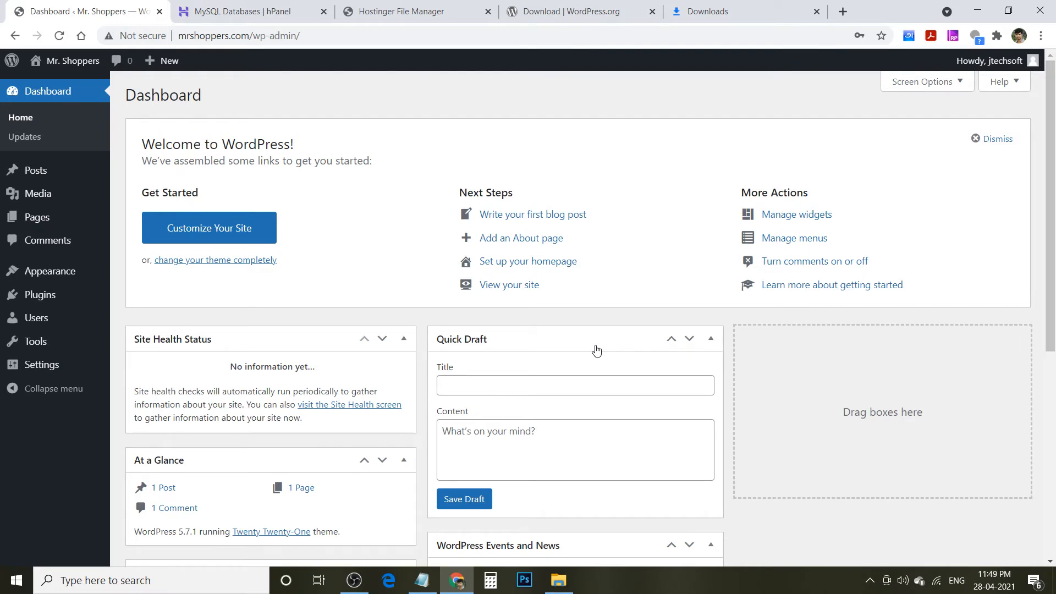
- In General Settings, replace the tagline with 'Mr. Shoppers Online Palm Jaggery Store' and save
{"action": "left_click", "coordinate": [48, 373]}
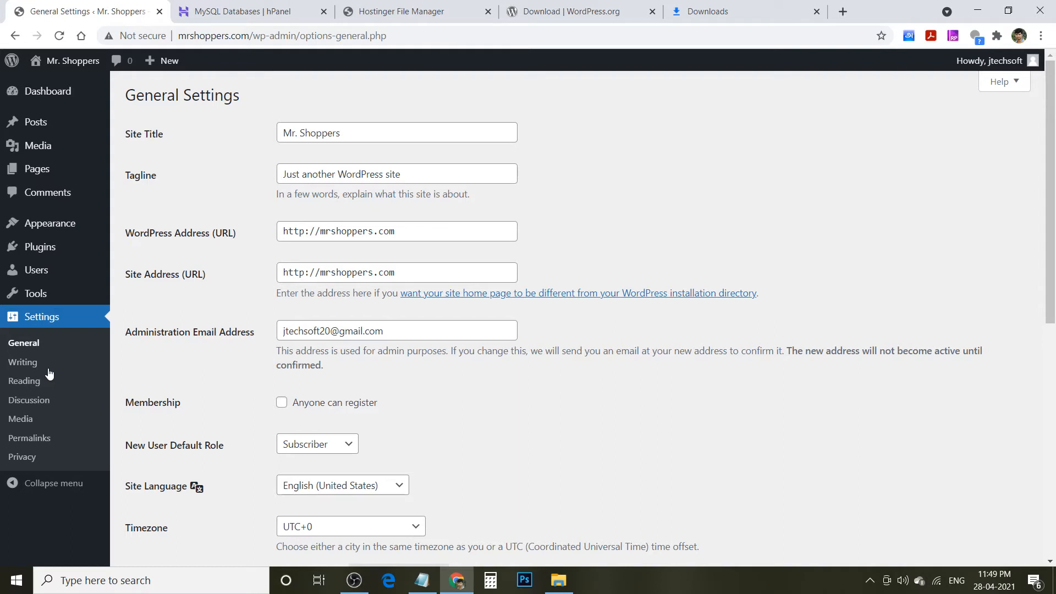
{"action": "left_click", "coordinate": [444, 177]}
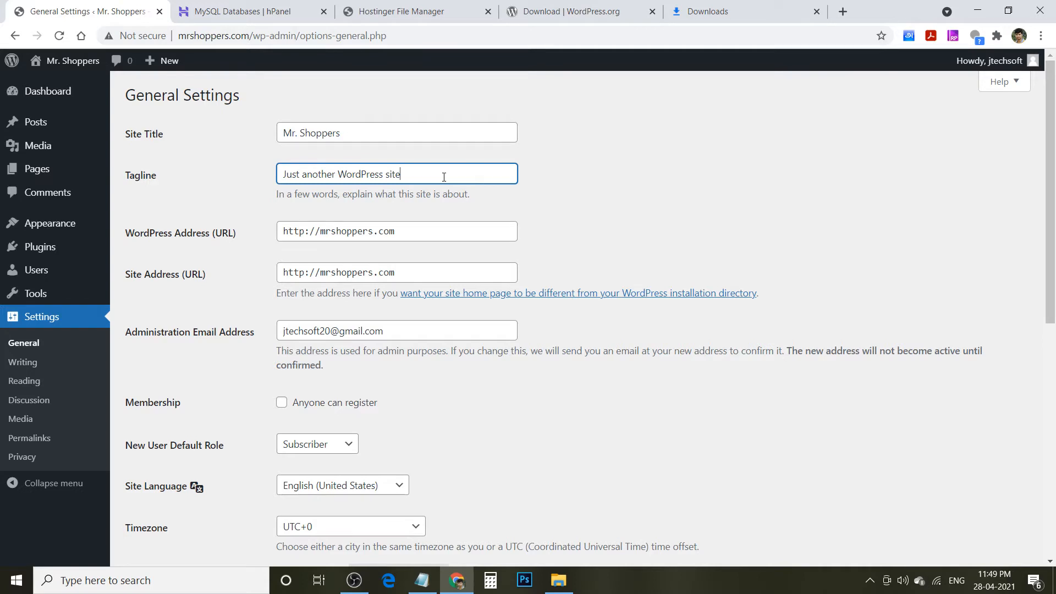
{"action": "key", "text": "BackSpace"}
{"action": "key", "text": "BackSpace"}
{"action": "key", "text": "BackSpace"}
{"action": "key", "text": "BackSpace"}
{"action": "key", "text": "BackSpace"}
{"action": "key", "text": "BackSpace"}
{"action": "key", "text": "BackSpace"}
{"action": "key", "text": "BackSpace"}
{"action": "key", "text": "BackSpace"}
{"action": "key", "text": "BackSpace"}
{"action": "key", "text": "BackSpace"}
{"action": "key", "text": "BackSpace"}
{"action": "key", "text": "BackSpace"}
{"action": "key", "text": "BackSpace"}
{"action": "key", "text": "BackSpace"}
{"action": "key", "text": "BackSpace"}
{"action": "key", "text": "BackSpace"}
{"action": "key", "text": "BackSpace"}
{"action": "key", "text": "BackSpace"}
{"action": "key", "text": "BackSpace"}
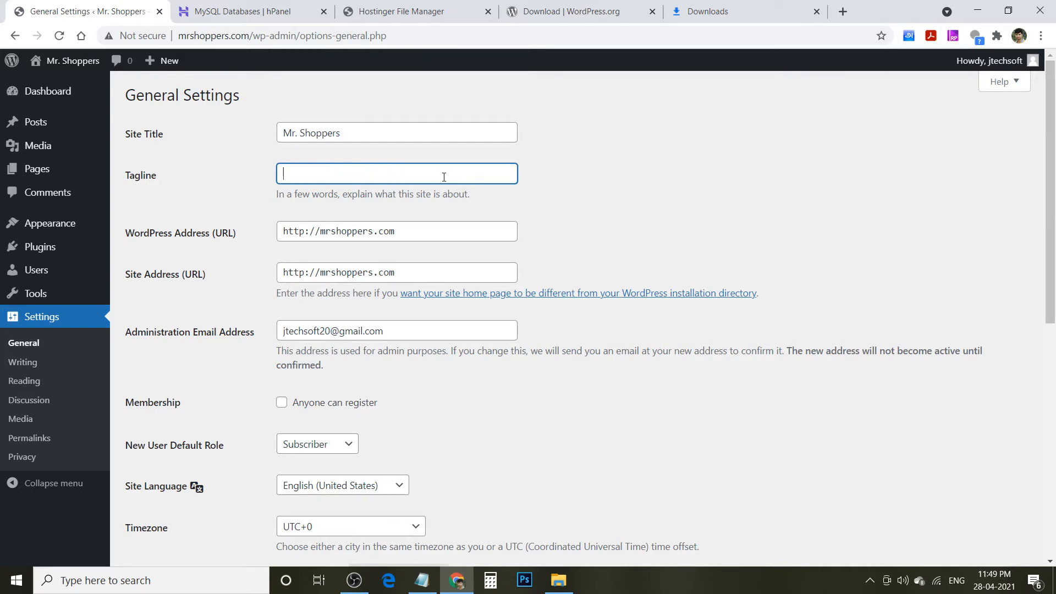
{"action": "type", "text": "Mr. Shoppers Online Palm Jaggery"}
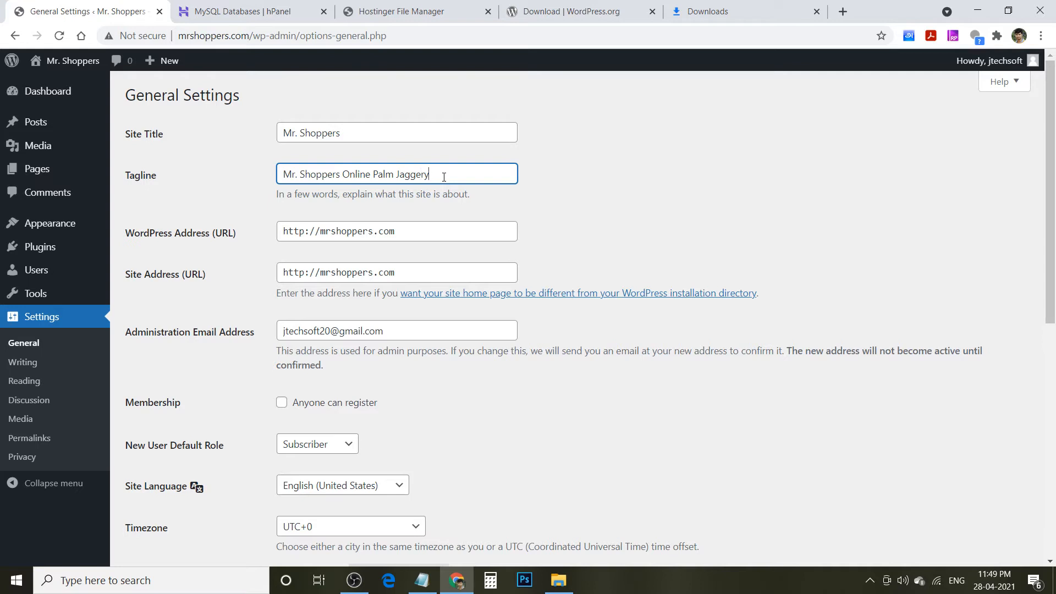
{"action": "type", "text": "Store"}
{"action": "left_click_drag", "start_coordinate": [1048, 177], "coordinate": [1053, 416]}
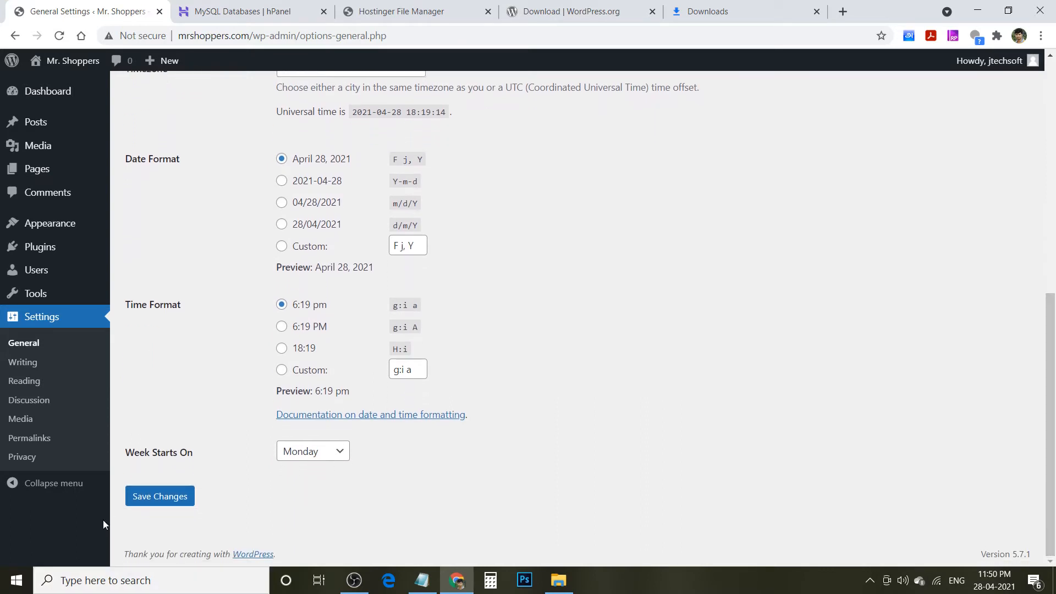
{"action": "left_click", "coordinate": [167, 500]}
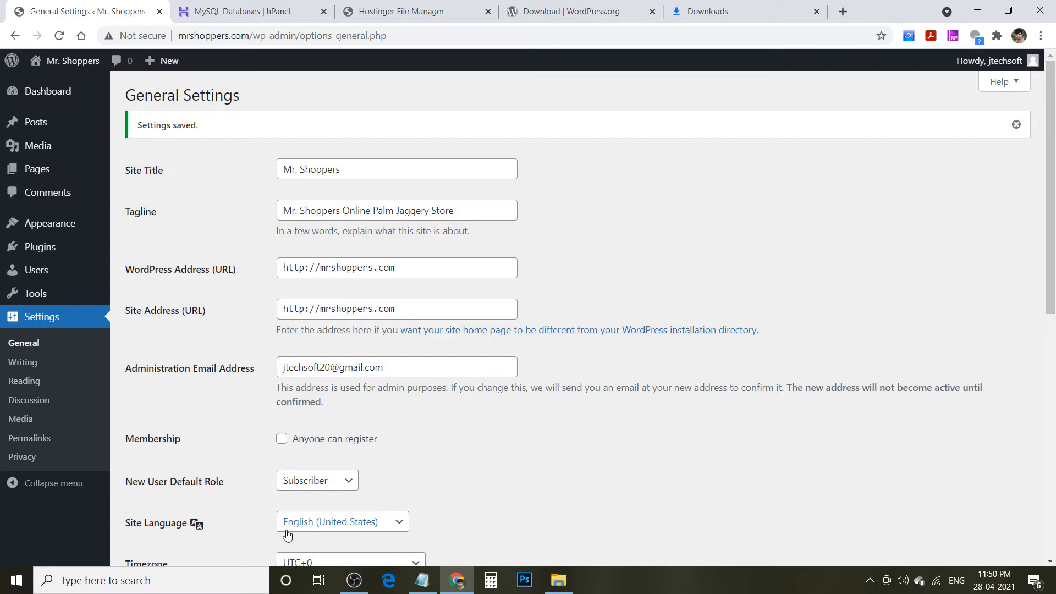
- Review the Writing and Reading settings pages, then go to the installed Plugins list
{"action": "left_click", "coordinate": [28, 369]}
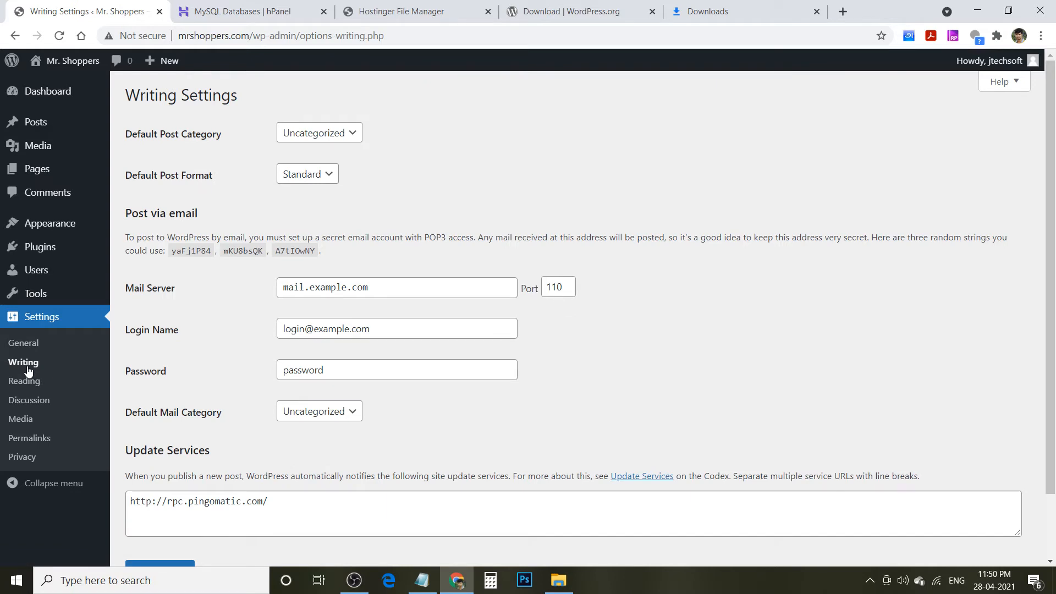
{"action": "left_click", "coordinate": [33, 381]}
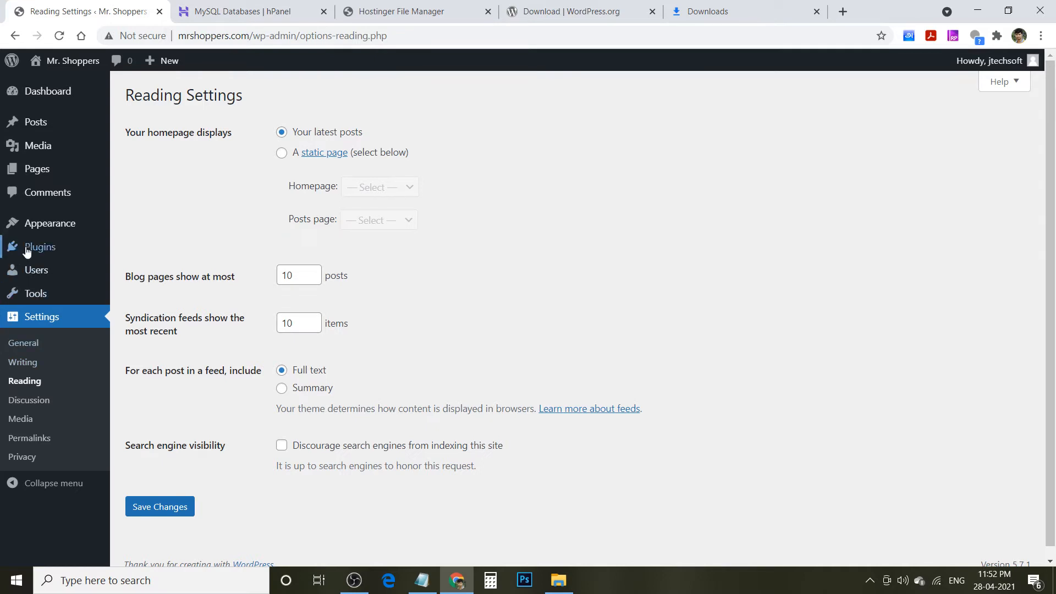
{"action": "mouse_move", "coordinate": [52, 229]}
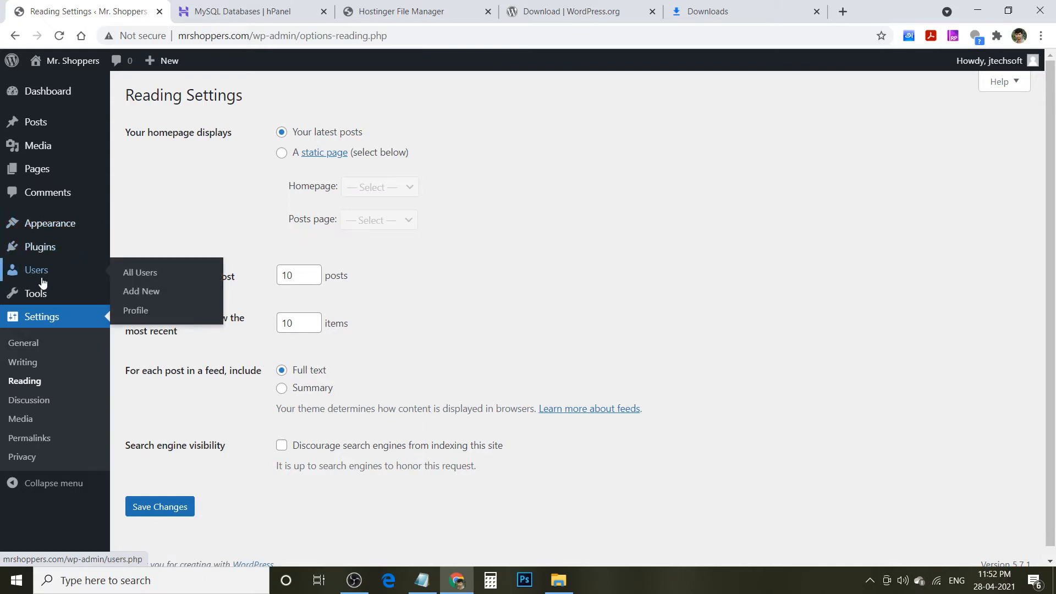
{"action": "mouse_move", "coordinate": [38, 300]}
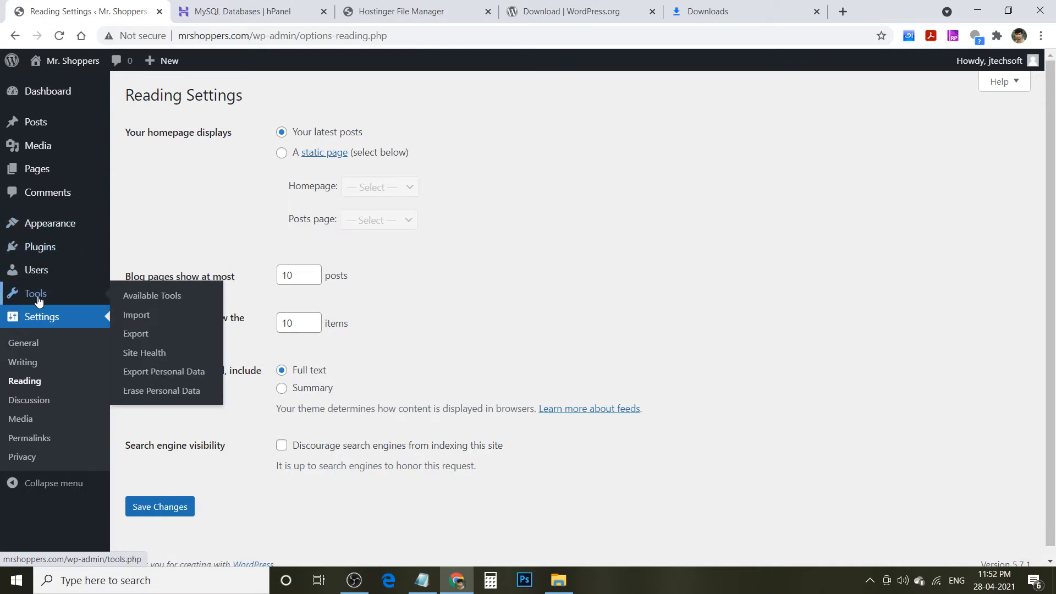
{"action": "left_click", "coordinate": [49, 252]}
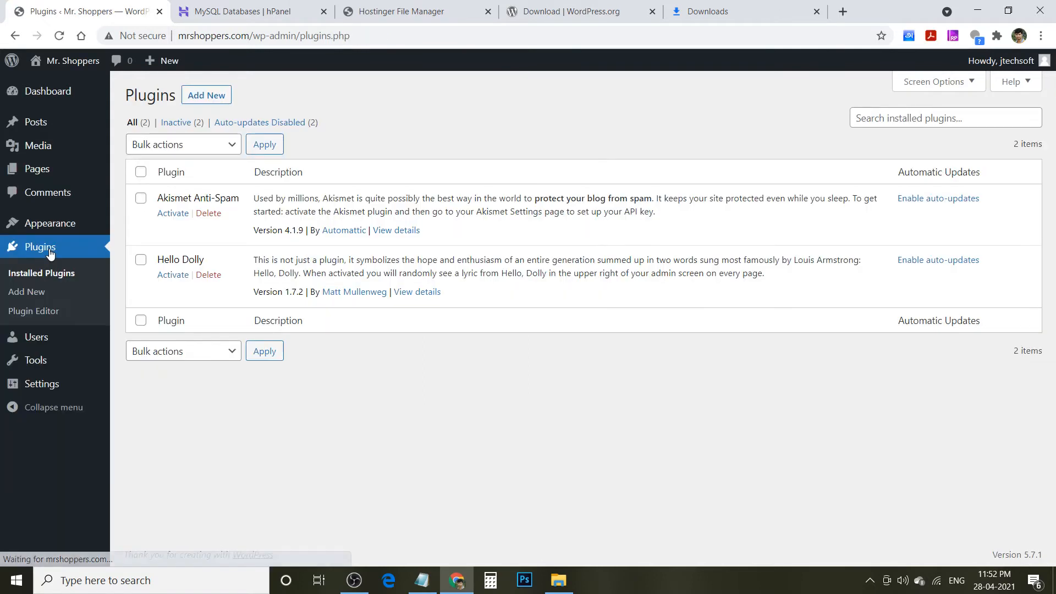
- Search the plugin directory for 'woocommerce', then install and activate WooCommerce
{"action": "left_click", "coordinate": [201, 95]}
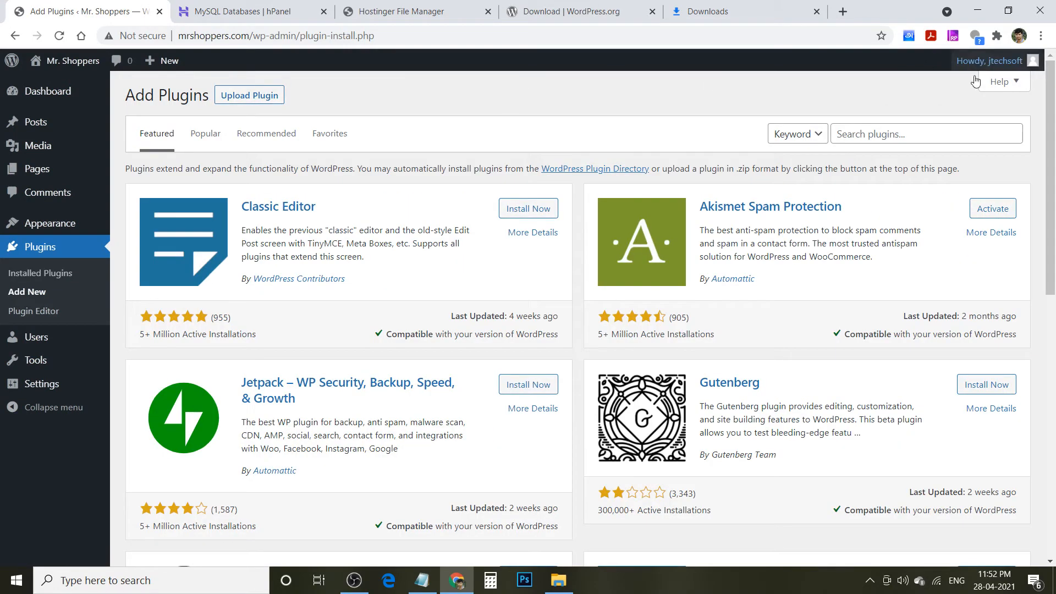
{"action": "left_click", "coordinate": [847, 134]}
{"action": "type", "text": "woocomm"}
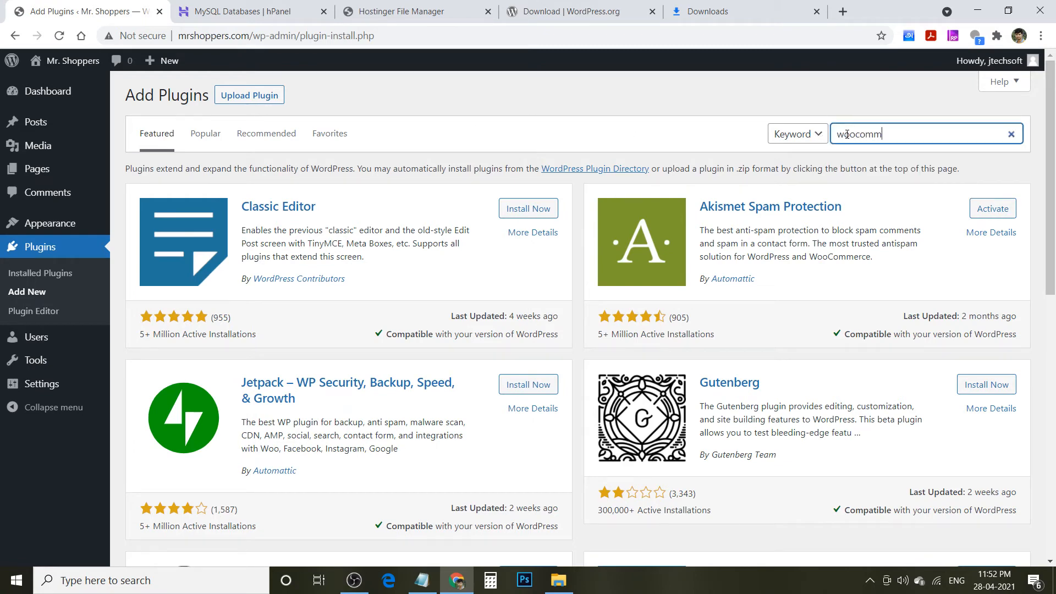
{"action": "type", "text": "erce"}
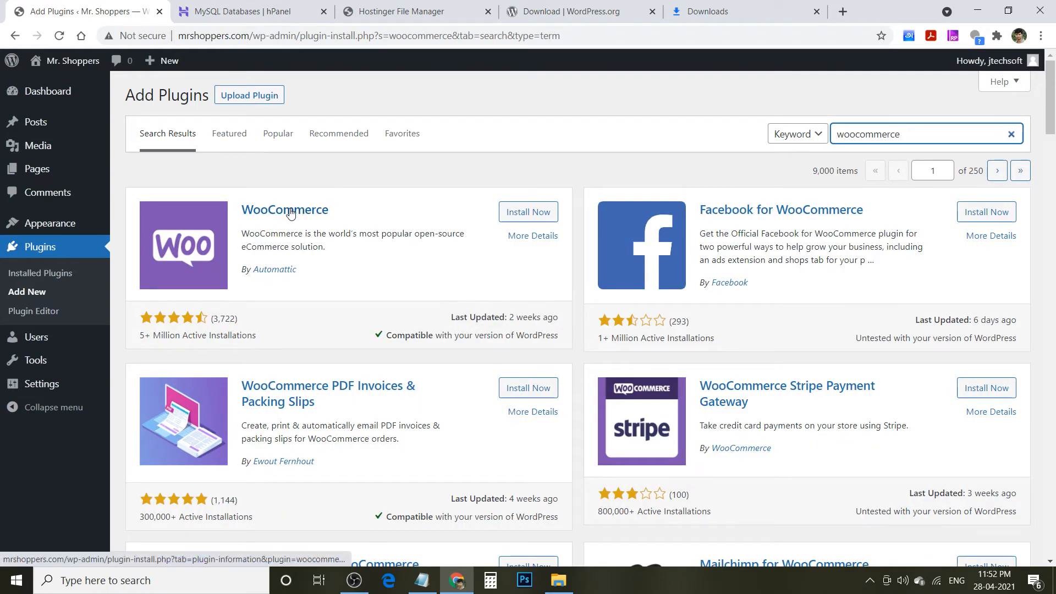
{"action": "left_click", "coordinate": [531, 212]}
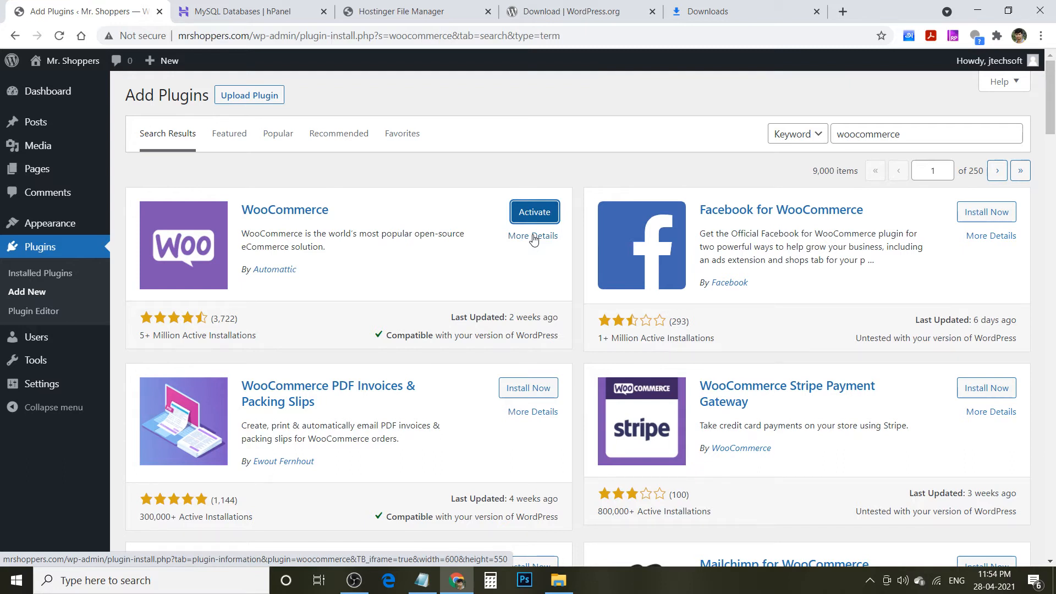
{"action": "left_click", "coordinate": [540, 216]}
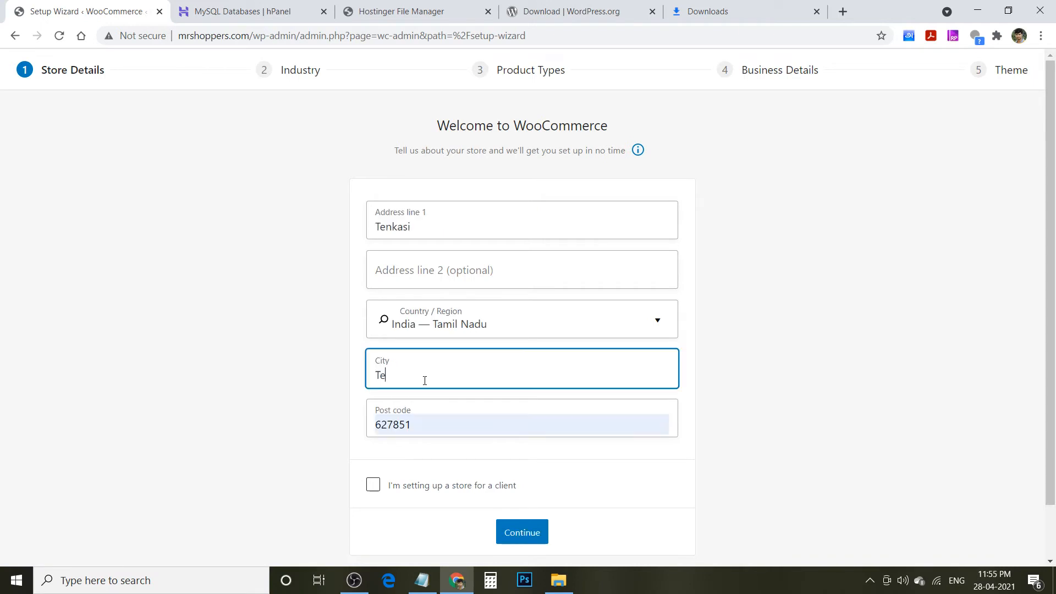
- Complete the Tamil Nadu, India store address, continue, and decline usage tracking
{"action": "type", "text": "nkasi"}
{"action": "left_click", "coordinate": [529, 537]}
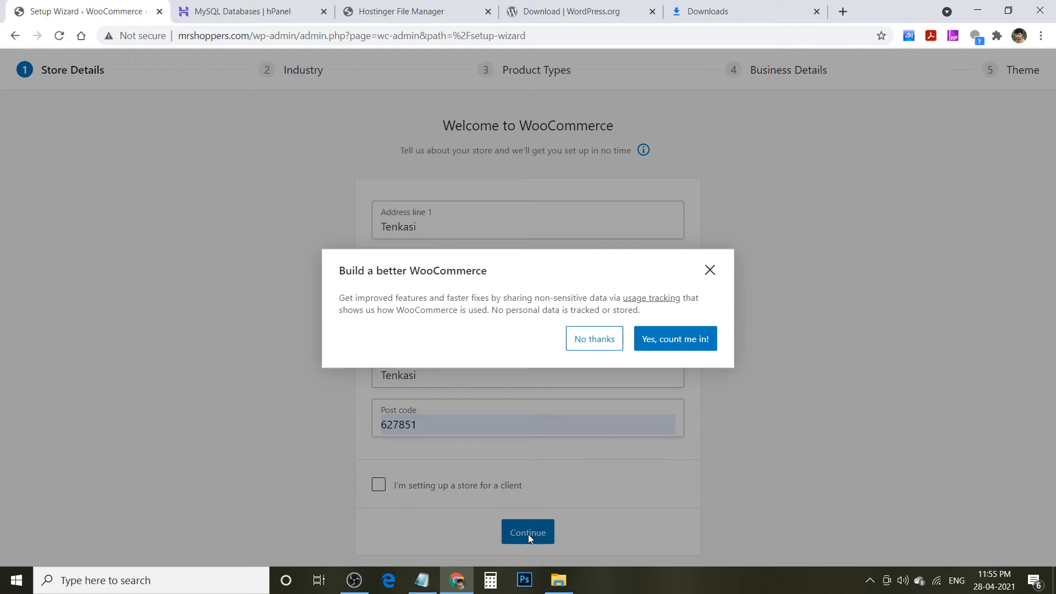
{"action": "left_click", "coordinate": [594, 337]}
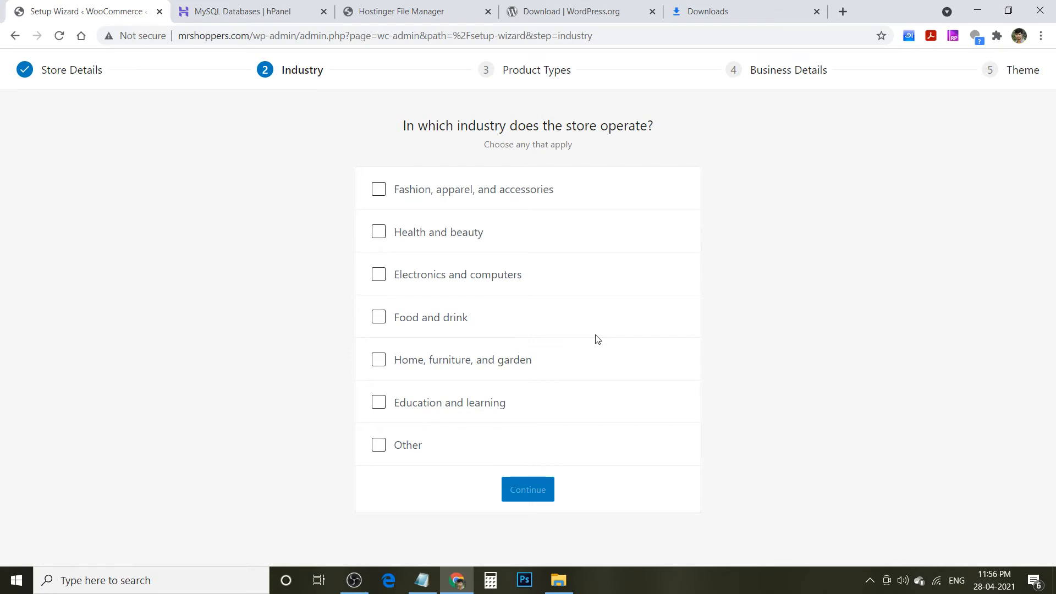
- Choose Food and drink, Home furniture and garden, Fashion, and Electronics industries; keep Physical products
{"action": "left_click", "coordinate": [378, 317]}
{"action": "left_click", "coordinate": [378, 364]}
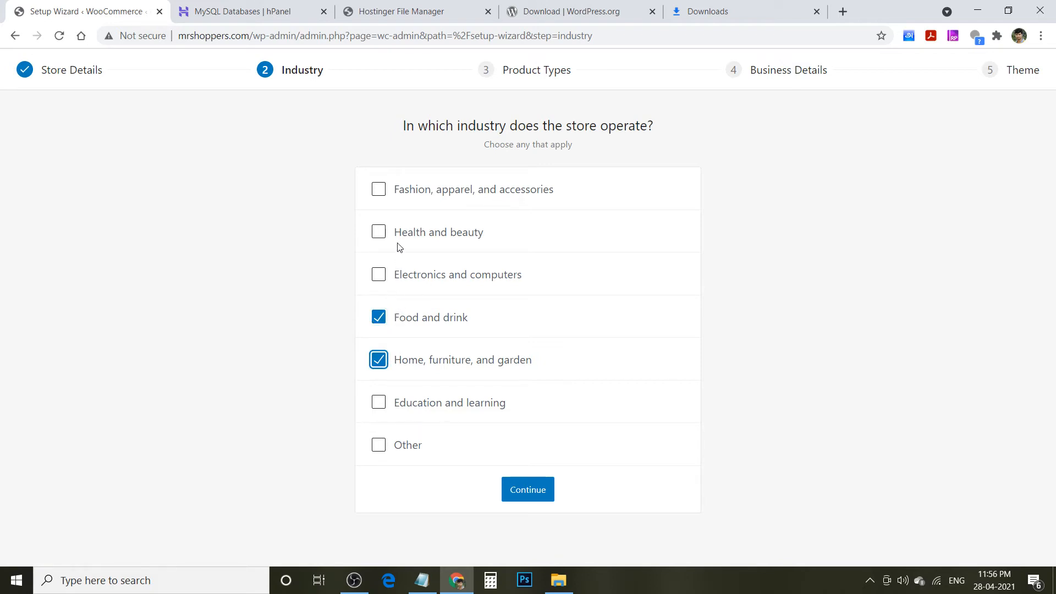
{"action": "left_click", "coordinate": [387, 196]}
{"action": "left_click", "coordinate": [379, 189]}
{"action": "left_click", "coordinate": [377, 276]}
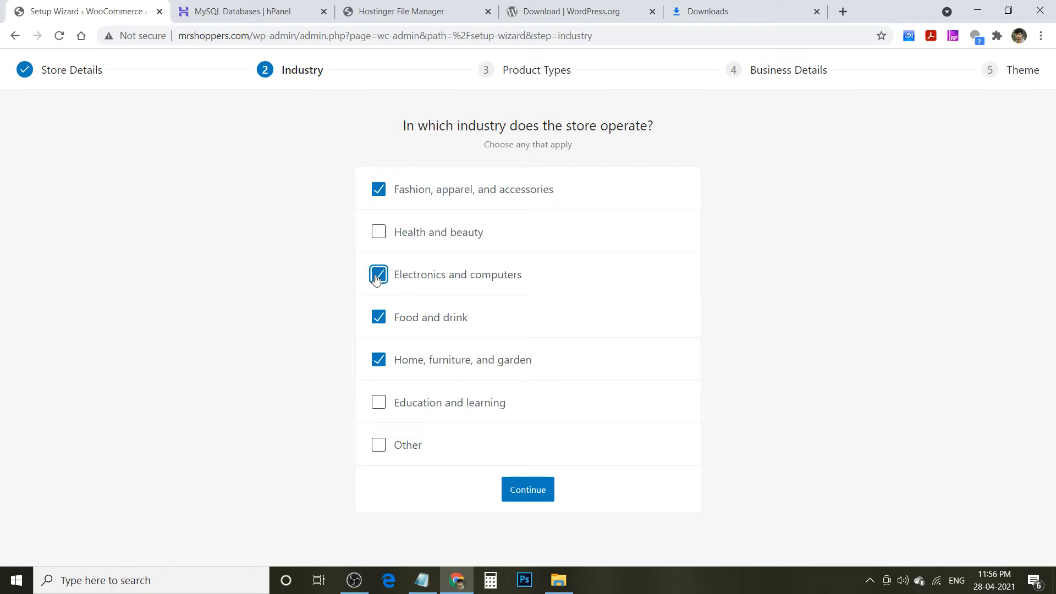
{"action": "left_click", "coordinate": [527, 491]}
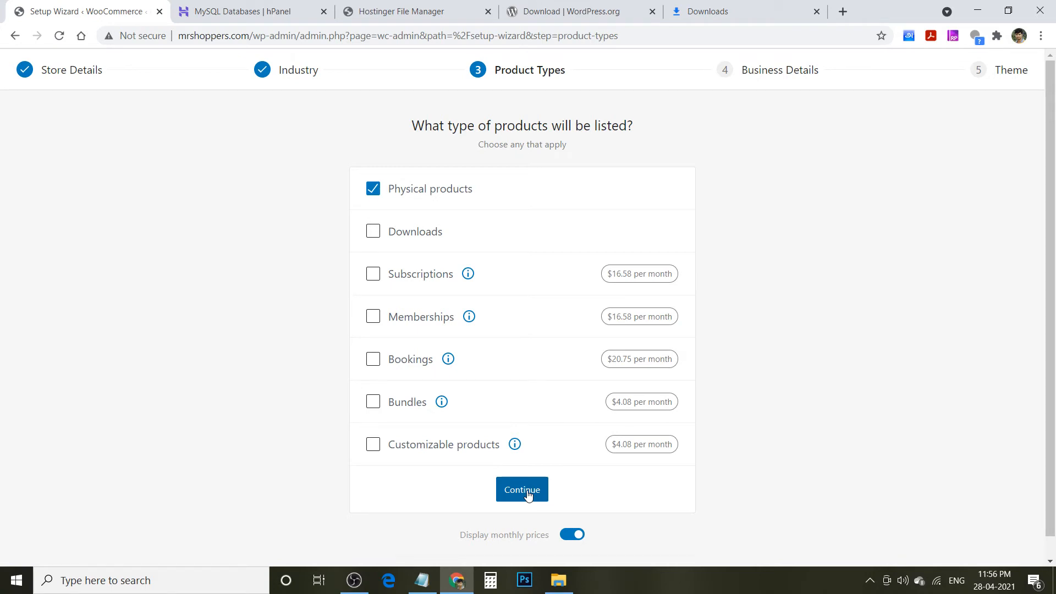
{"action": "left_click", "coordinate": [527, 494]}
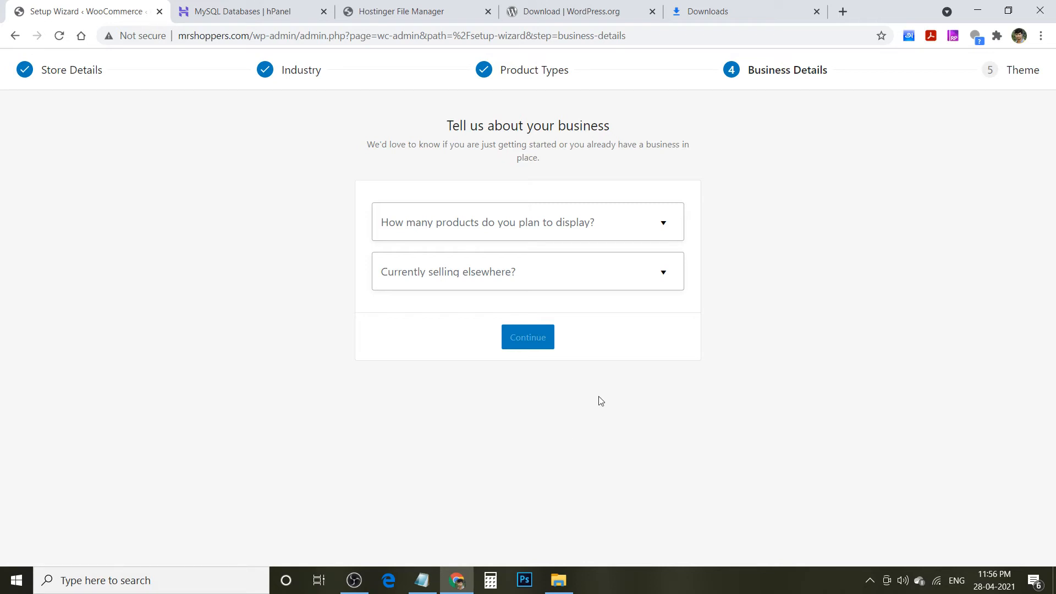
- Set 1 - 10 products and £0.00 starting revenue, keeping the marketing extensions enabled
{"action": "left_click", "coordinate": [663, 231]}
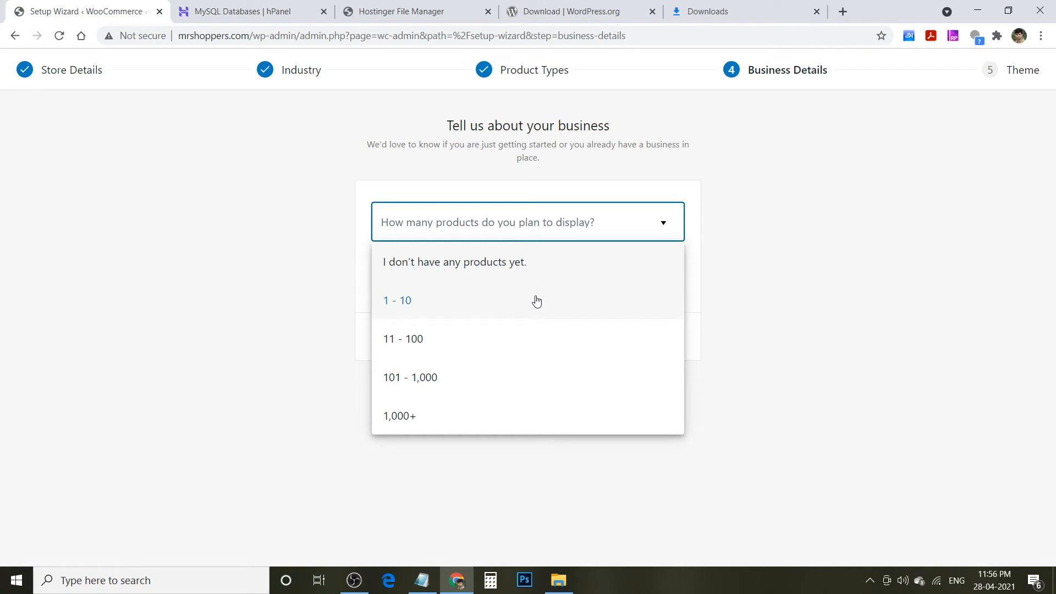
{"action": "left_click", "coordinate": [537, 301]}
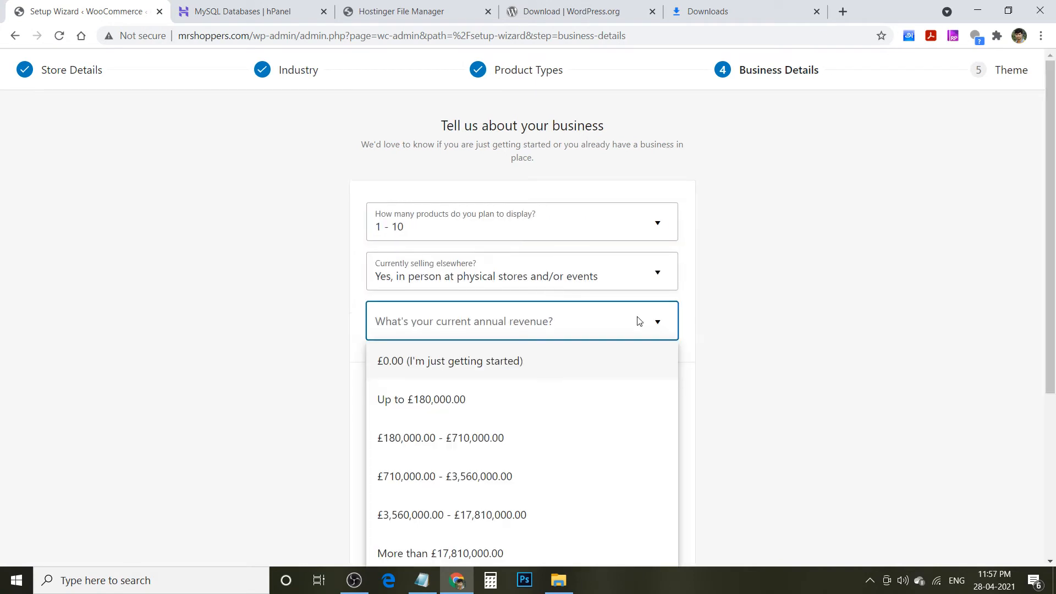
{"action": "left_click", "coordinate": [586, 361]}
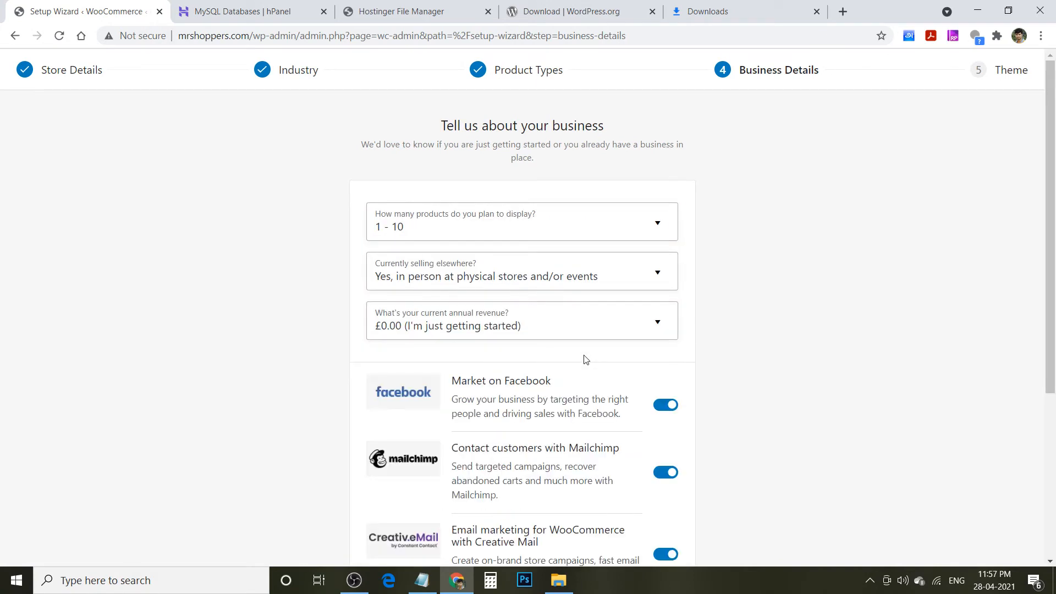
{"action": "left_click_drag", "start_coordinate": [1050, 297], "coordinate": [1054, 440]}
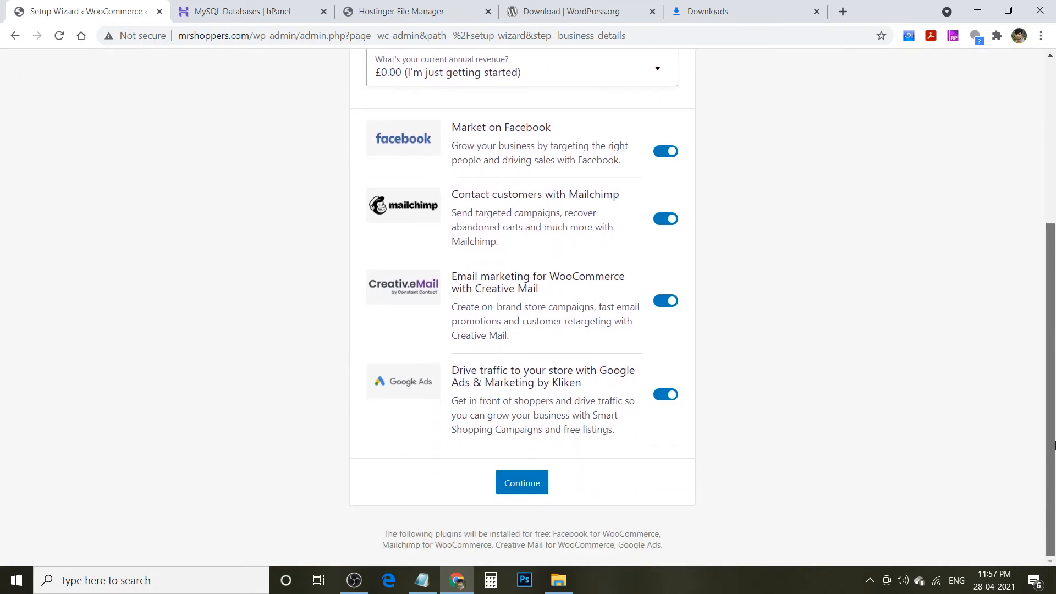
{"action": "left_click_drag", "start_coordinate": [1055, 442], "coordinate": [1052, 388]}
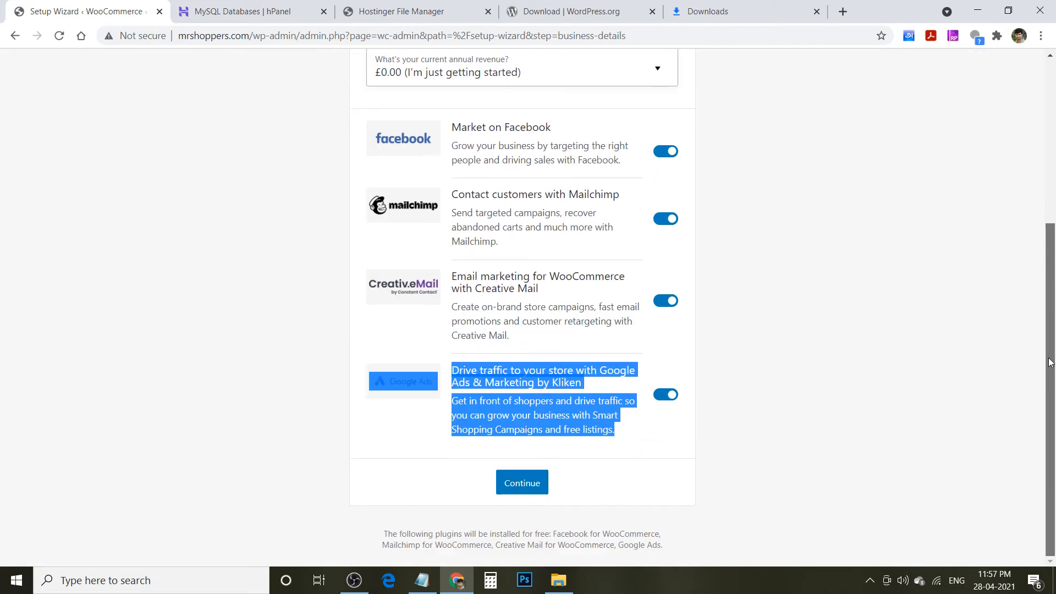
{"action": "left_click", "coordinate": [533, 478]}
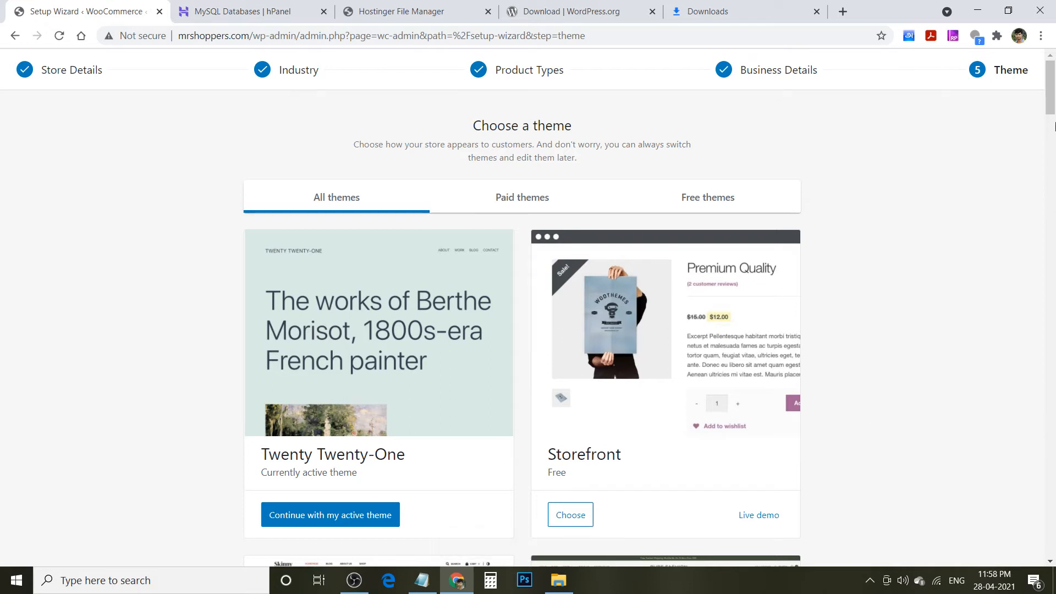
- Filter the theme list to free themes and choose Storefront for the shop
{"action": "left_click_drag", "start_coordinate": [1053, 108], "coordinate": [1053, 144]}
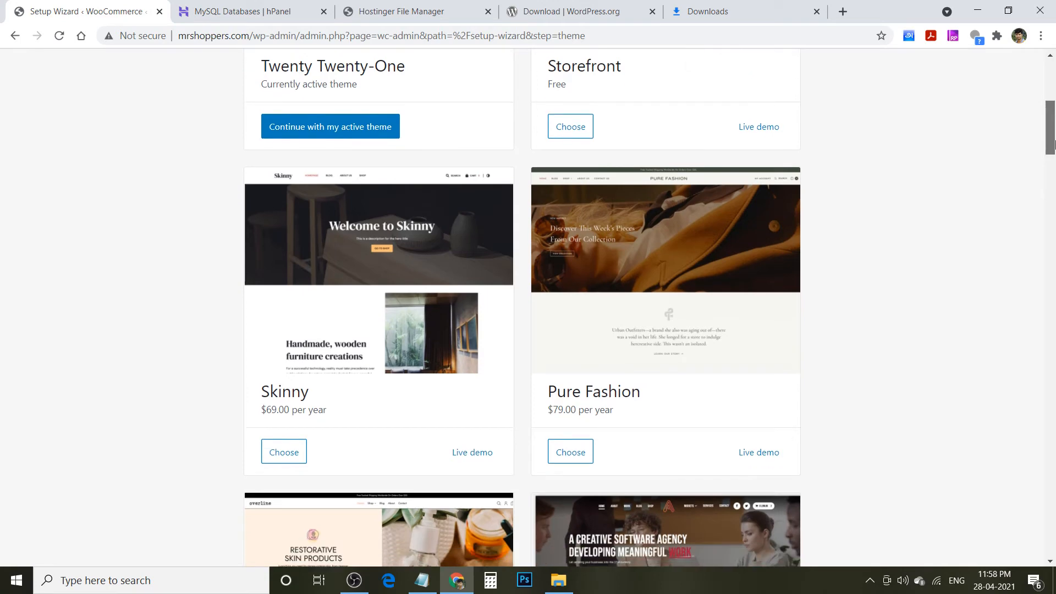
{"action": "left_click_drag", "start_coordinate": [1053, 144], "coordinate": [1053, 94]}
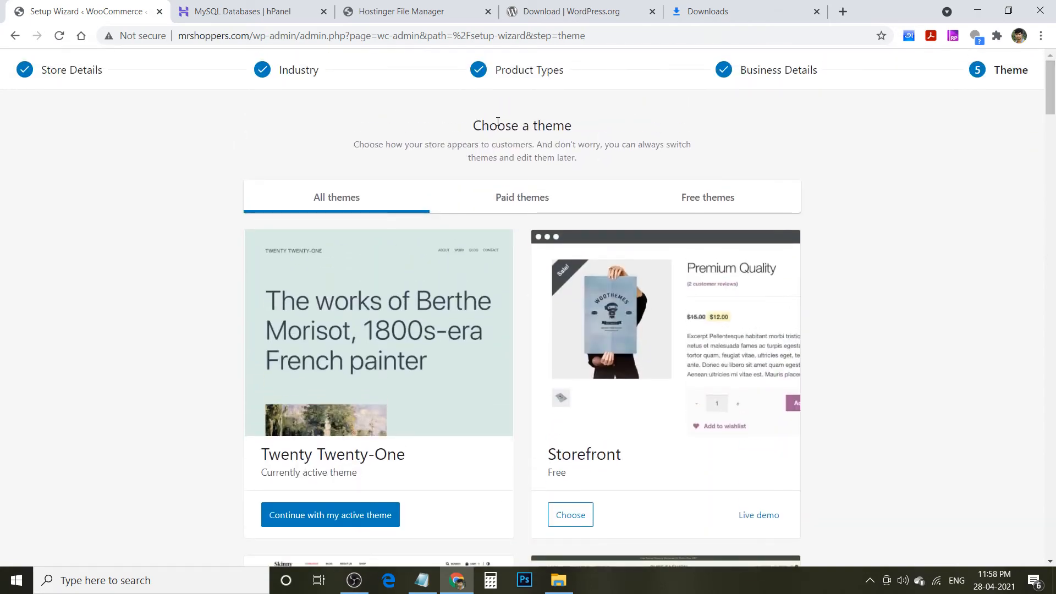
{"action": "left_click", "coordinate": [692, 203]}
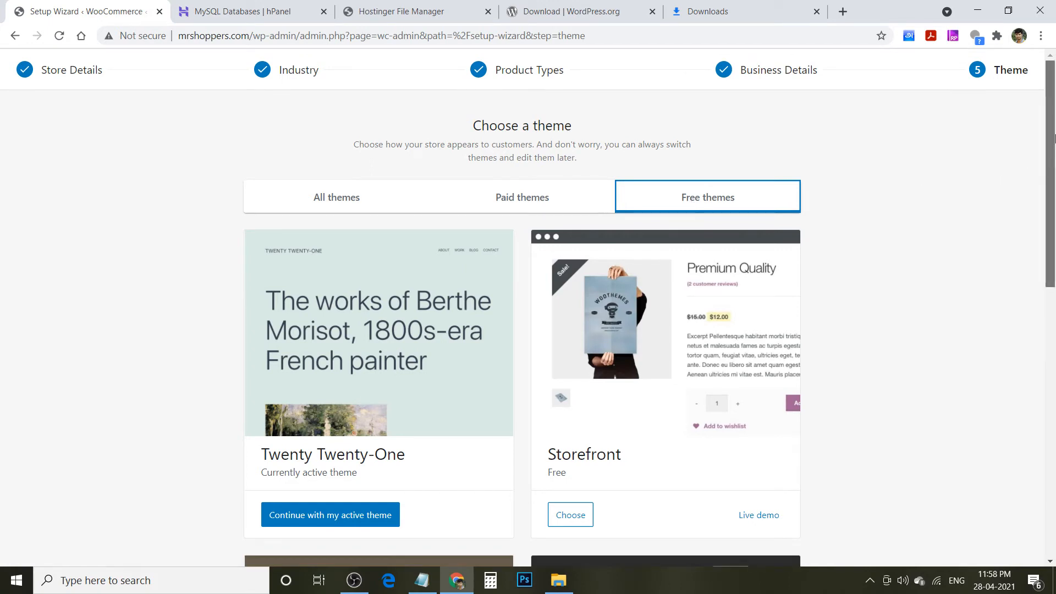
{"action": "mouse_move", "coordinate": [1055, 137]}
{"action": "left_mouse_down"}
{"action": "mouse_move", "coordinate": [1053, 432]}
{"action": "mouse_move", "coordinate": [1054, 152]}
{"action": "left_mouse_up"}
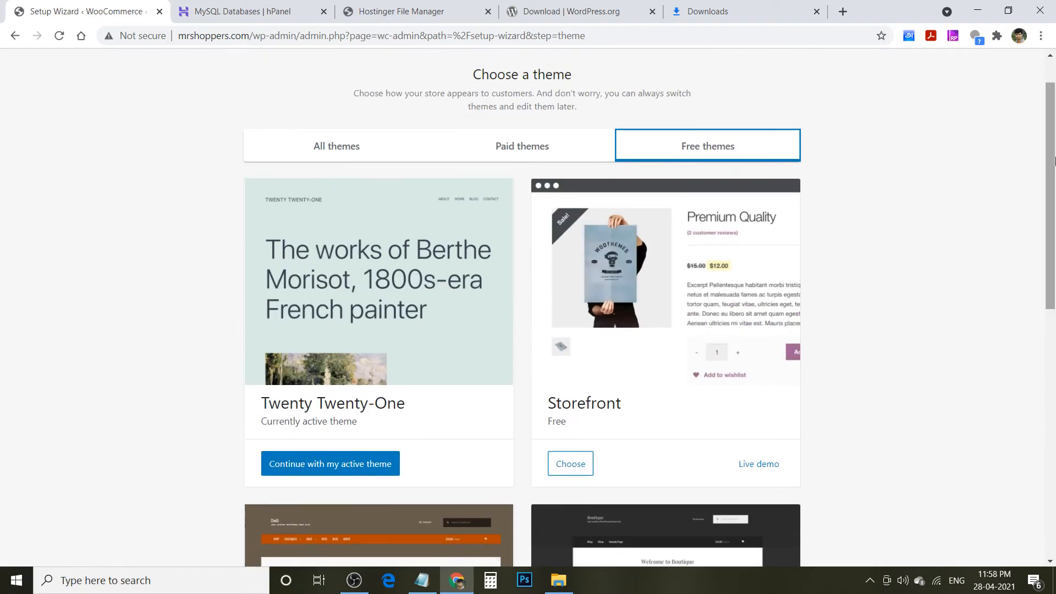
{"action": "left_click", "coordinate": [565, 460]}
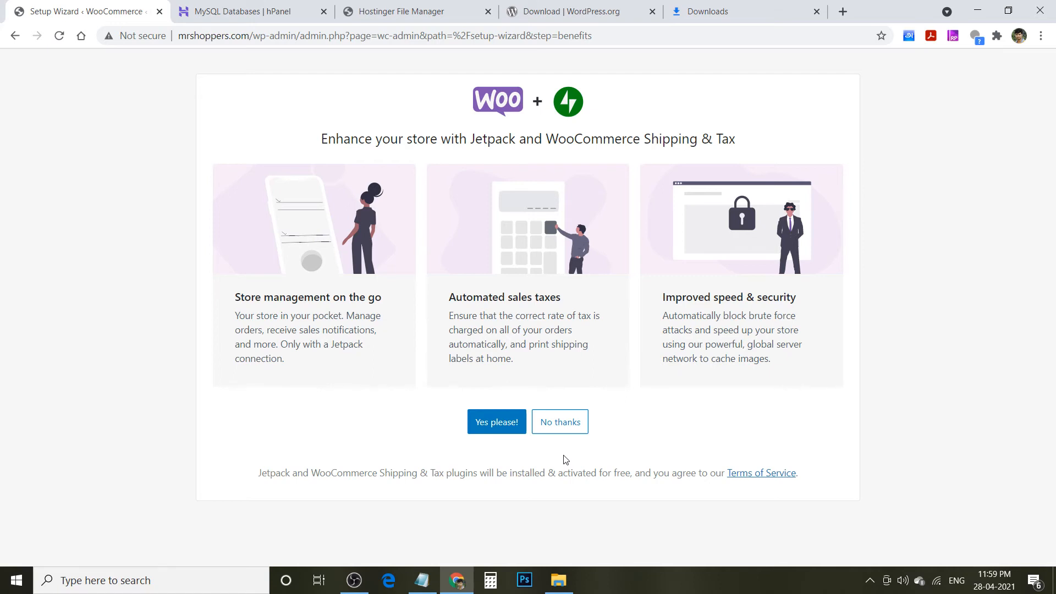
- Decline the Jetpack and Shipping & Tax offer and step through the welcome slides to close the tour
{"action": "left_click", "coordinate": [557, 422]}
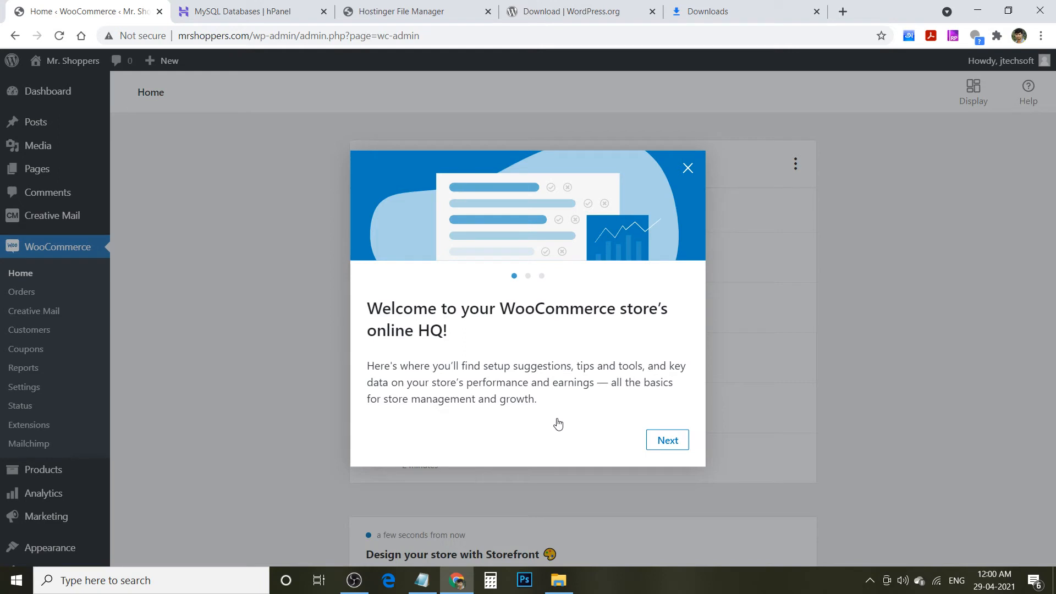
{"action": "left_click", "coordinate": [667, 440]}
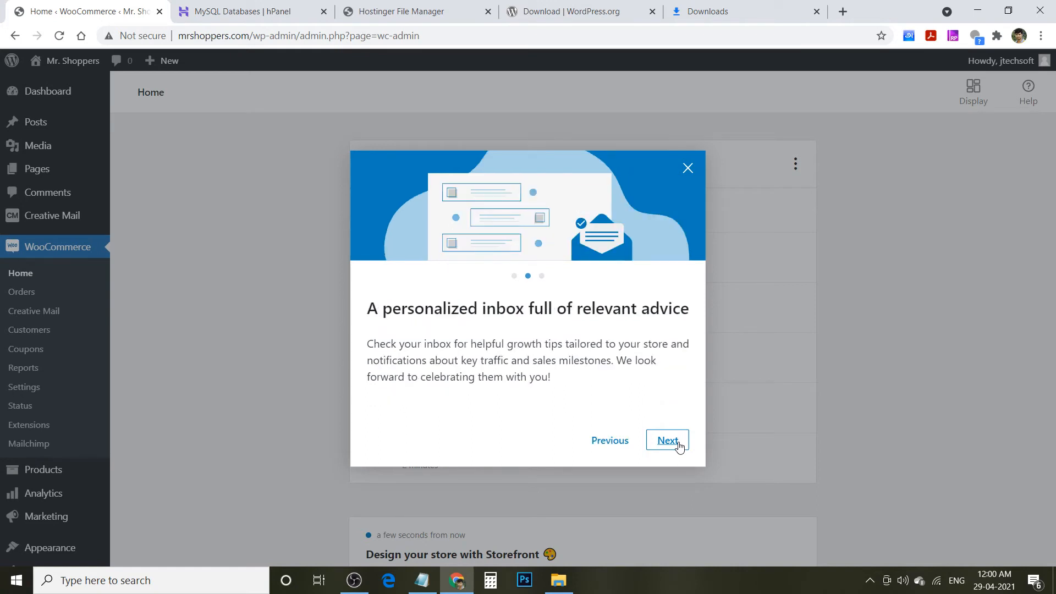
{"action": "left_click", "coordinate": [668, 441]}
{"action": "left_click", "coordinate": [678, 444]}
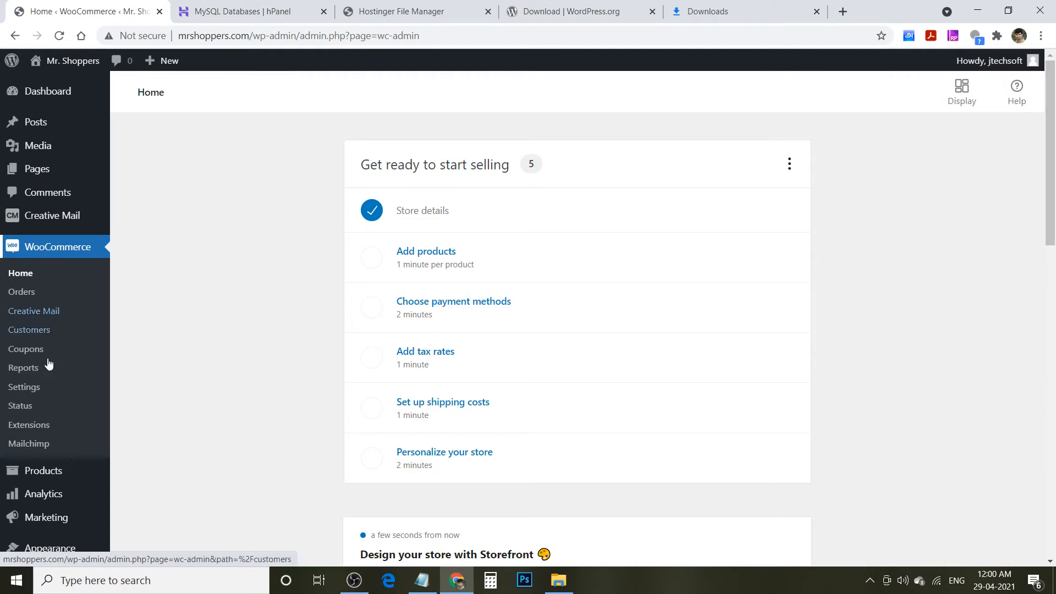
- Find the Shop page under Pages > All Pages and view it on the site
{"action": "left_click", "coordinate": [36, 476]}
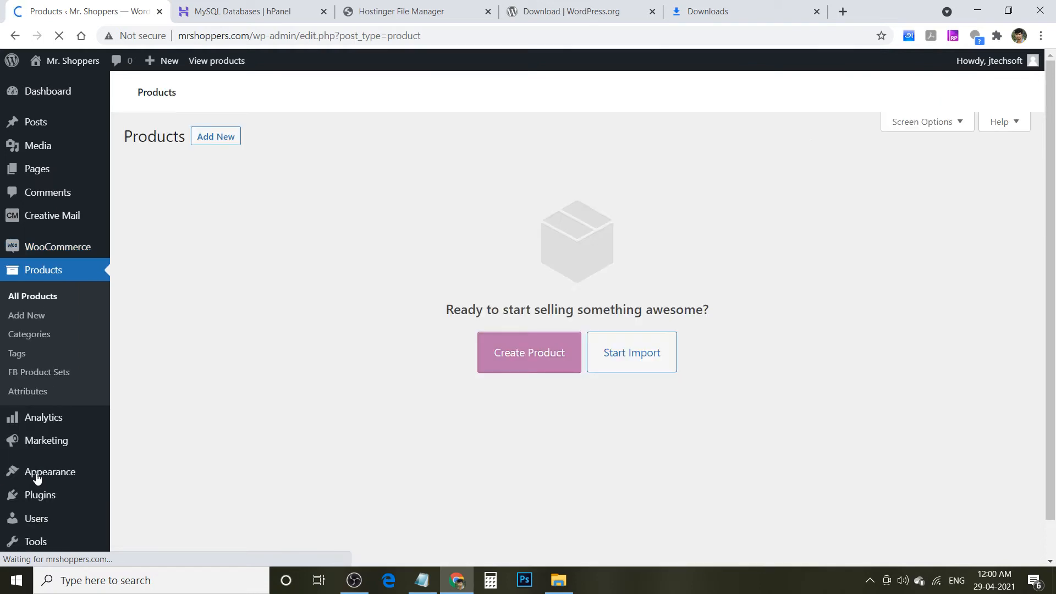
{"action": "mouse_move", "coordinate": [45, 212]}
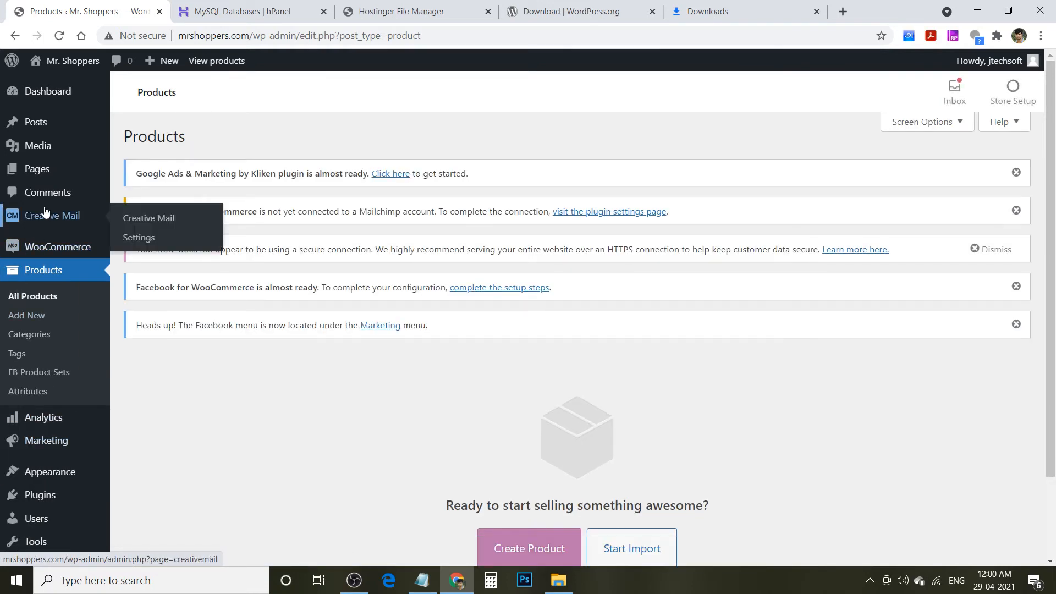
{"action": "left_click", "coordinate": [45, 171]}
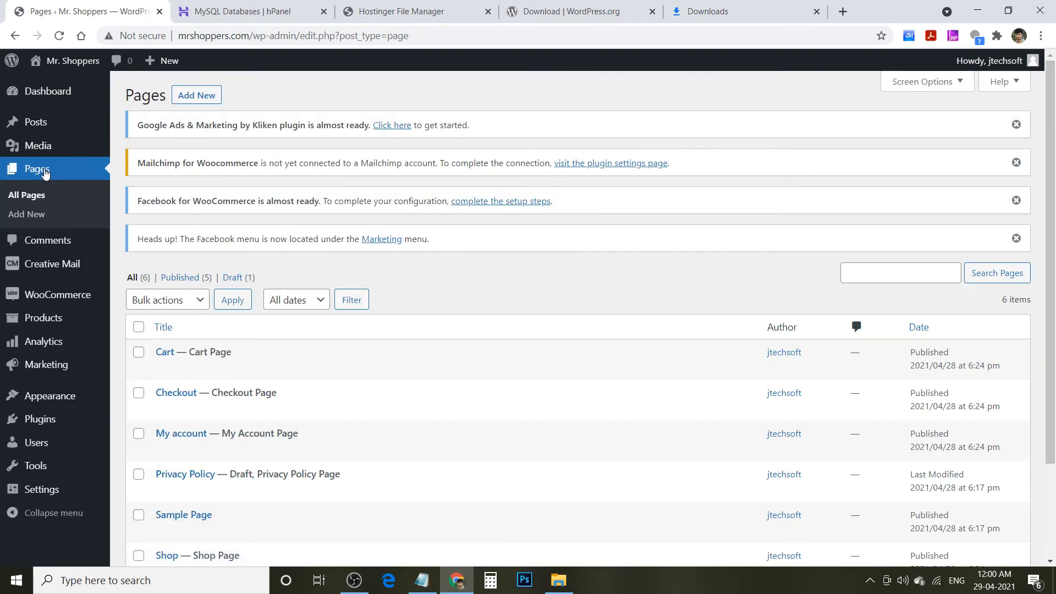
{"action": "left_click", "coordinate": [29, 195]}
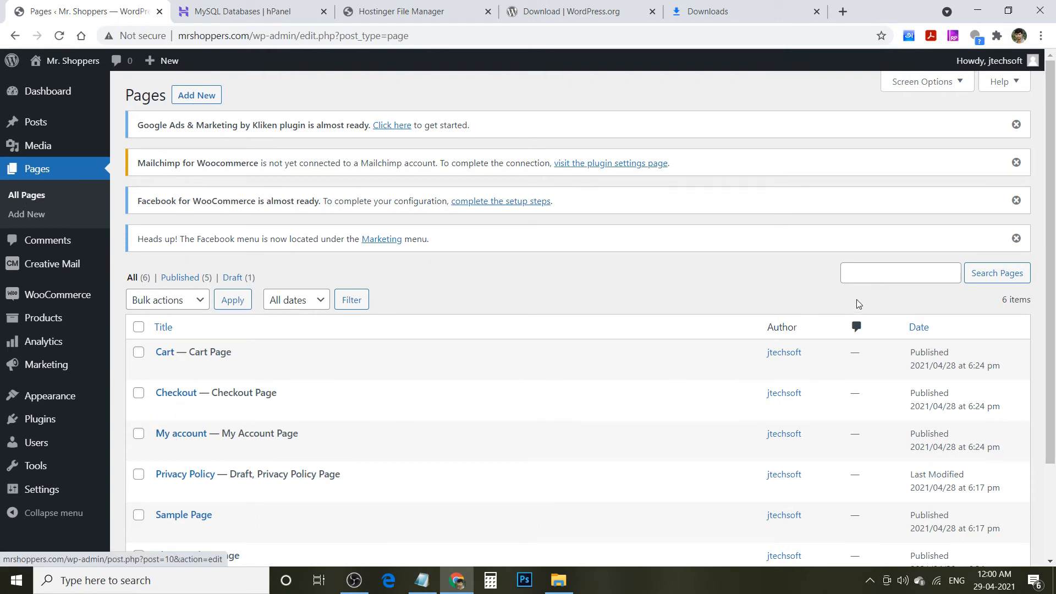
{"action": "scroll", "coordinate": [1053, 210], "scroll_direction": "down", "scroll_amount": 3}
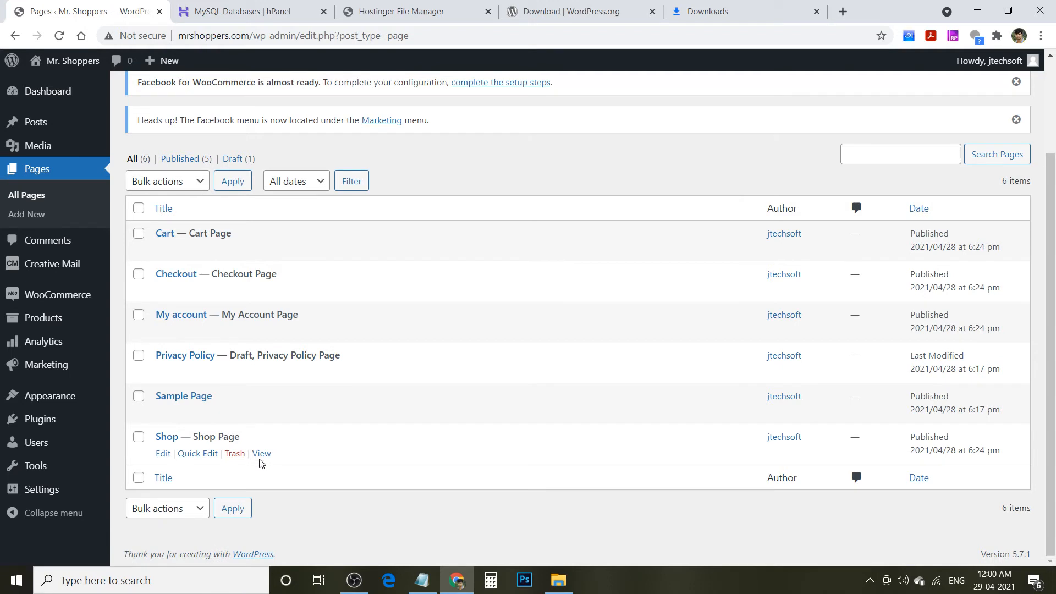
{"action": "left_click", "coordinate": [261, 455]}
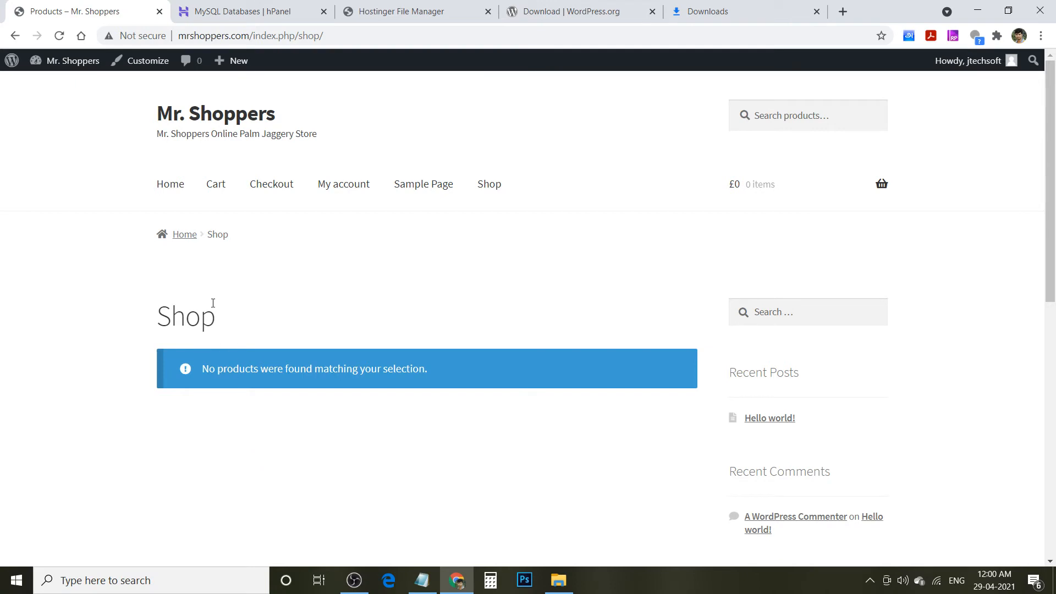
- Return to the admin Dashboard from the admin bar and open Chrome's menu
{"action": "mouse_move", "coordinate": [46, 63]}
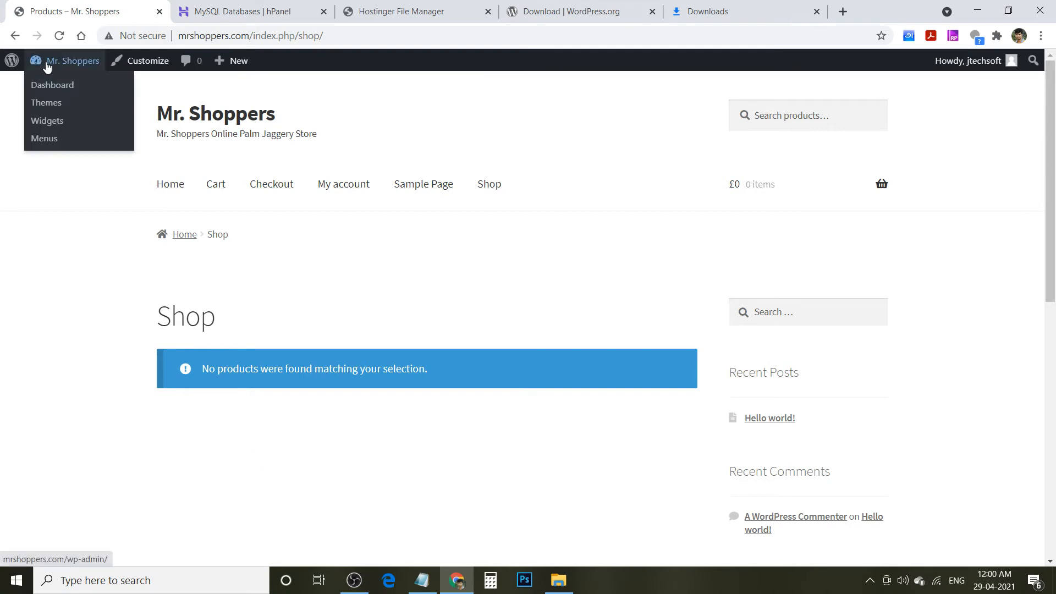
{"action": "left_click", "coordinate": [45, 85]}
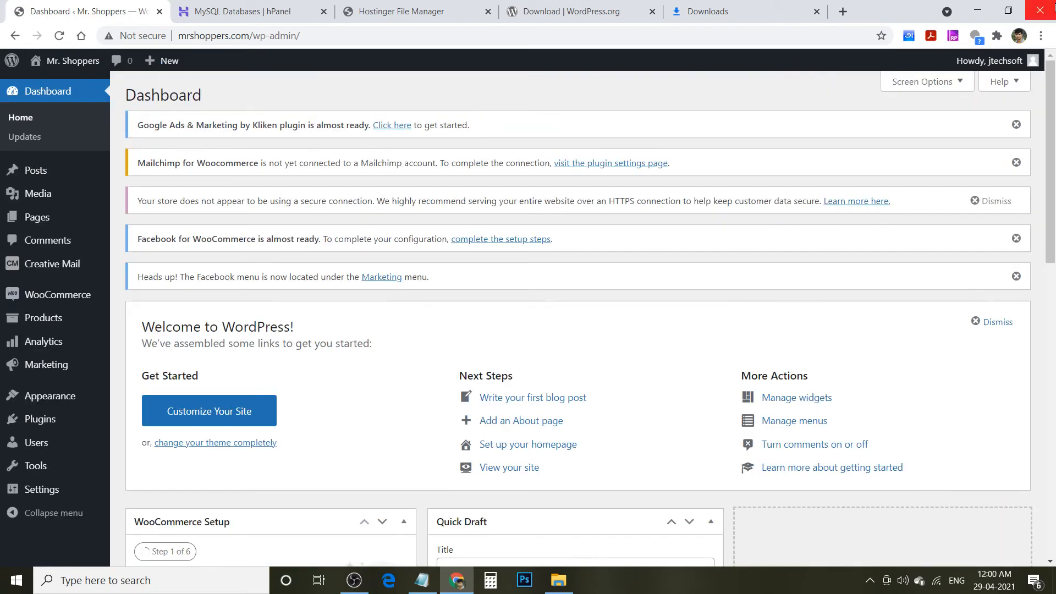
{"action": "left_click", "coordinate": [1041, 36]}
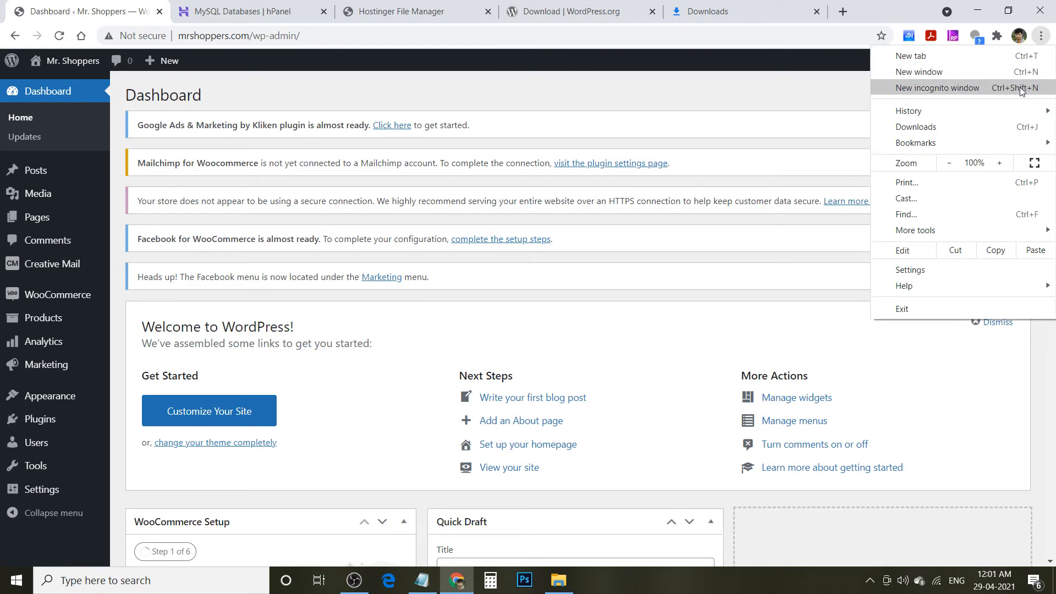
- In a new incognito window, load mrshoppers.com and open the Shop page showing no products
{"action": "left_click", "coordinate": [1019, 87]}
{"action": "type", "text": "mrshoppers.com"}
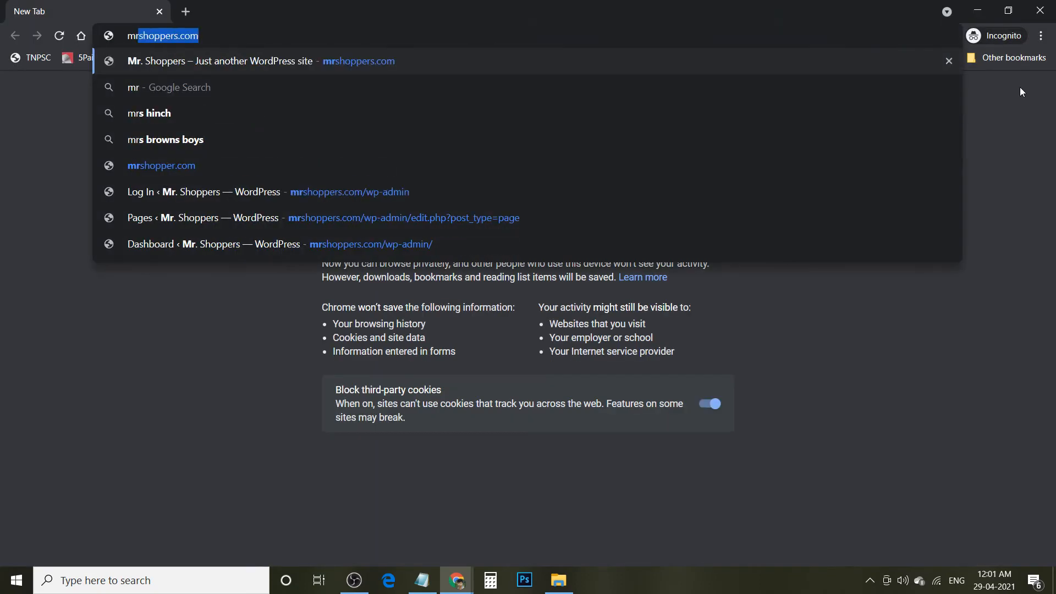
{"action": "key", "text": "Return"}
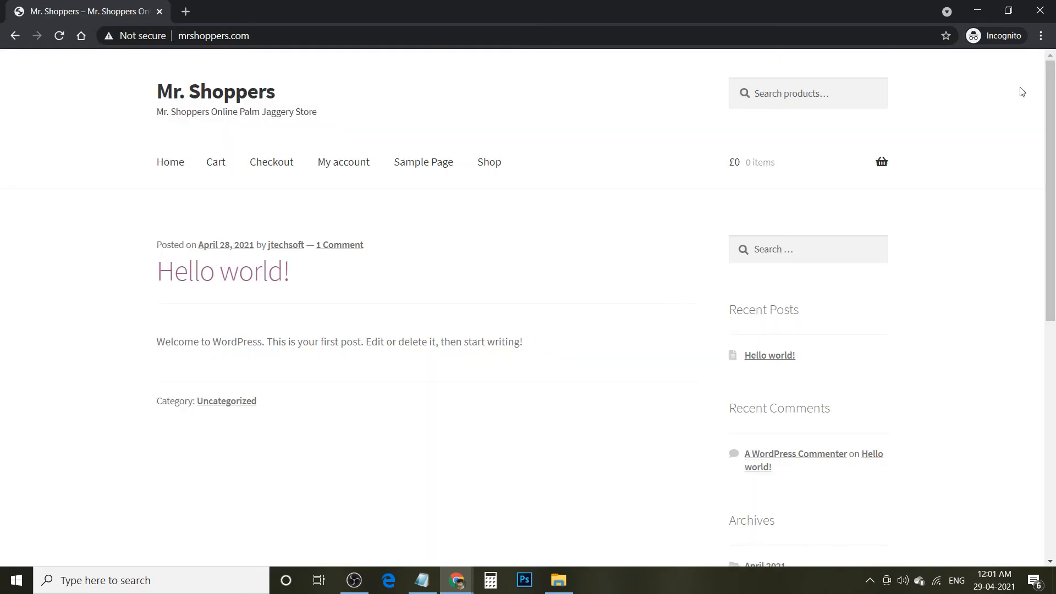
{"action": "left_click", "coordinate": [169, 168]}
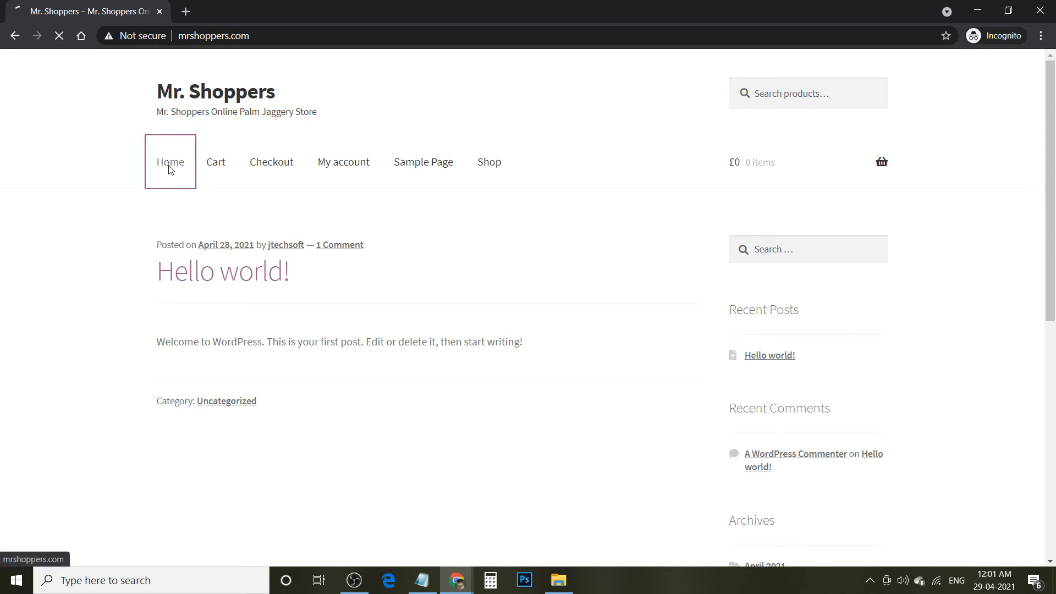
{"action": "left_click", "coordinate": [492, 173]}
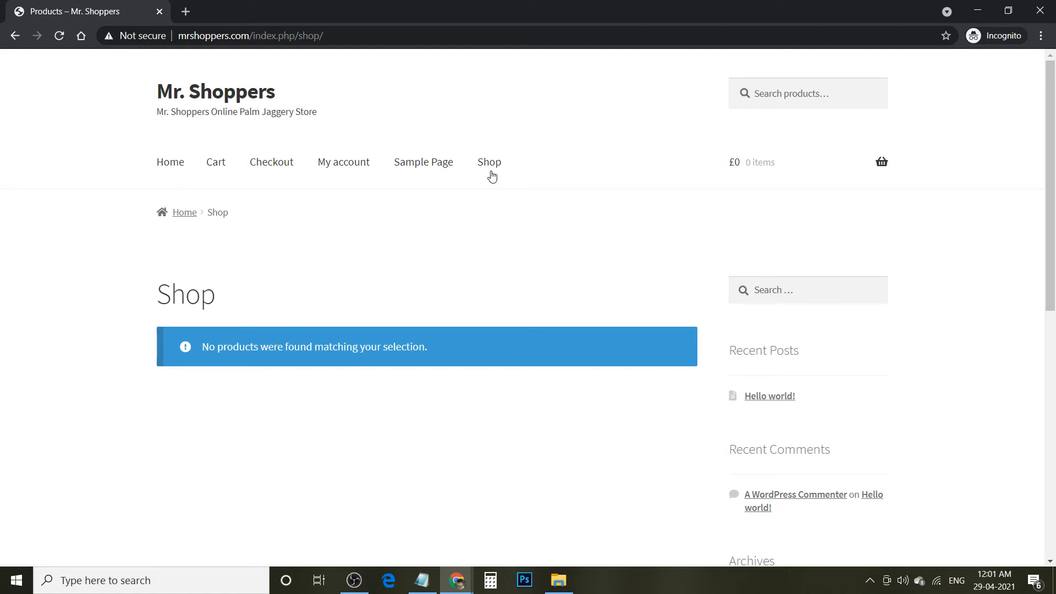
- Switch back to the main Chrome window showing the admin Dashboard
{"action": "left_click", "coordinate": [458, 579]}
{"action": "left_click", "coordinate": [399, 525]}
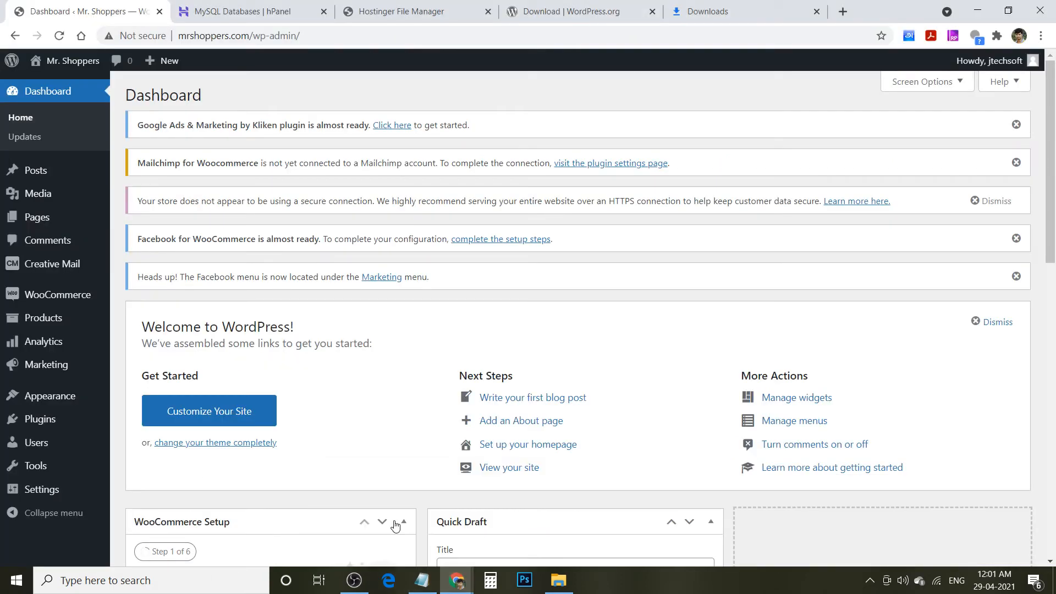
- Create a new product and title it 'Palm Jaggery 500gm Pack'
{"action": "left_click", "coordinate": [42, 319]}
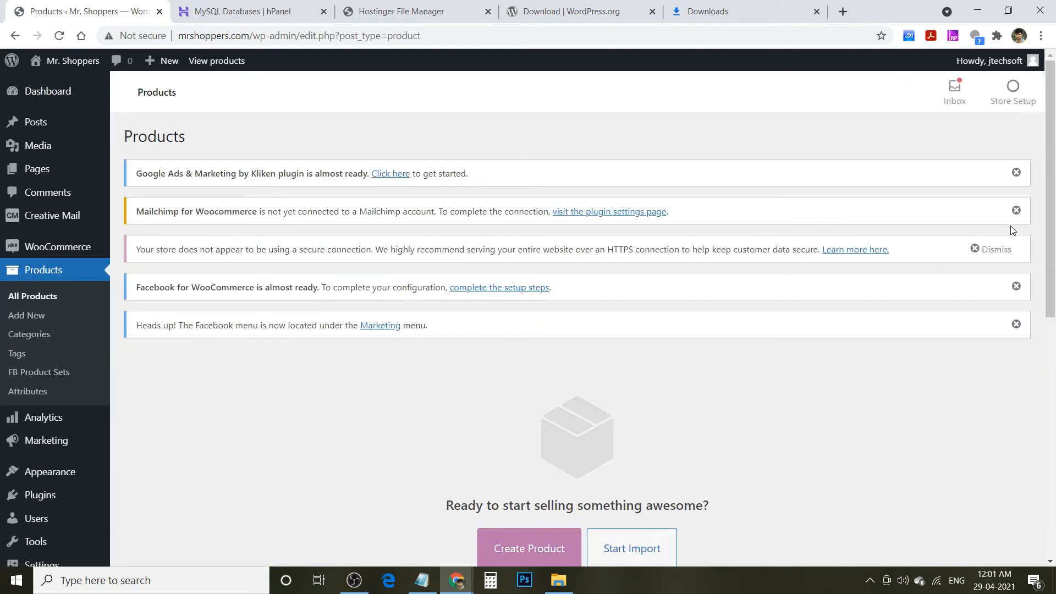
{"action": "left_click_drag", "start_coordinate": [1052, 187], "coordinate": [1044, 357]}
{"action": "left_click", "coordinate": [529, 222]}
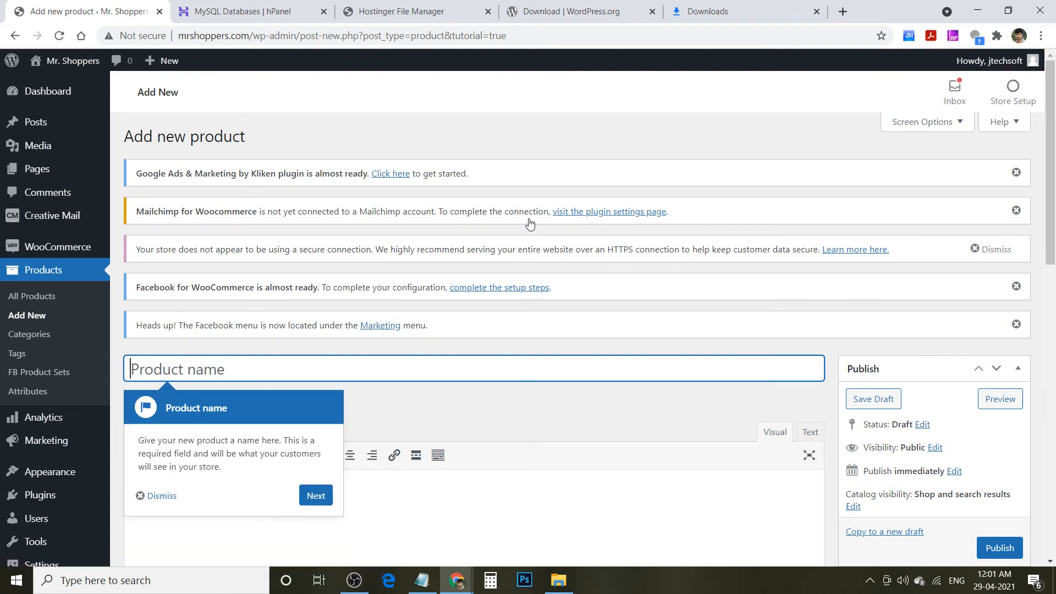
{"action": "type", "text": "Palm Jagger"}
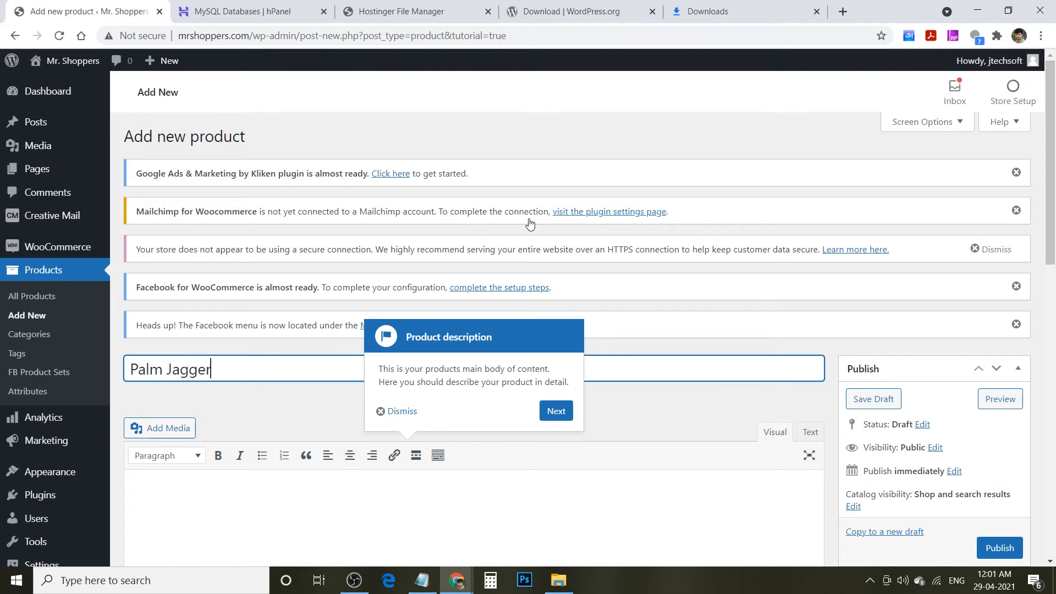
{"action": "type", "text": "y 500gm"}
{"action": "key", "text": "BackSpace"}
{"action": "key", "text": "BackSpace"}
{"action": "type", "text": "GM Pack"}
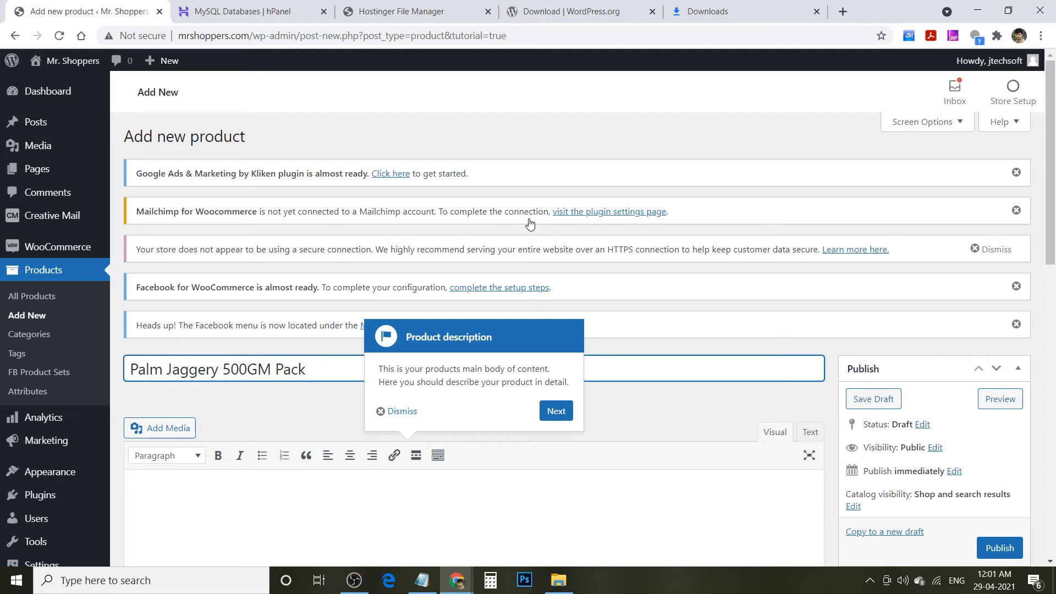
{"action": "key", "text": "Left"}
{"action": "key", "text": "Left"}
{"action": "key", "text": "Left"}
{"action": "key", "text": "Left"}
{"action": "key", "text": "Left"}
{"action": "key", "text": "BackSpace"}
{"action": "key", "text": "BackSpace"}
{"action": "type", "text": "gm"}
{"action": "left_click", "coordinate": [556, 412]}
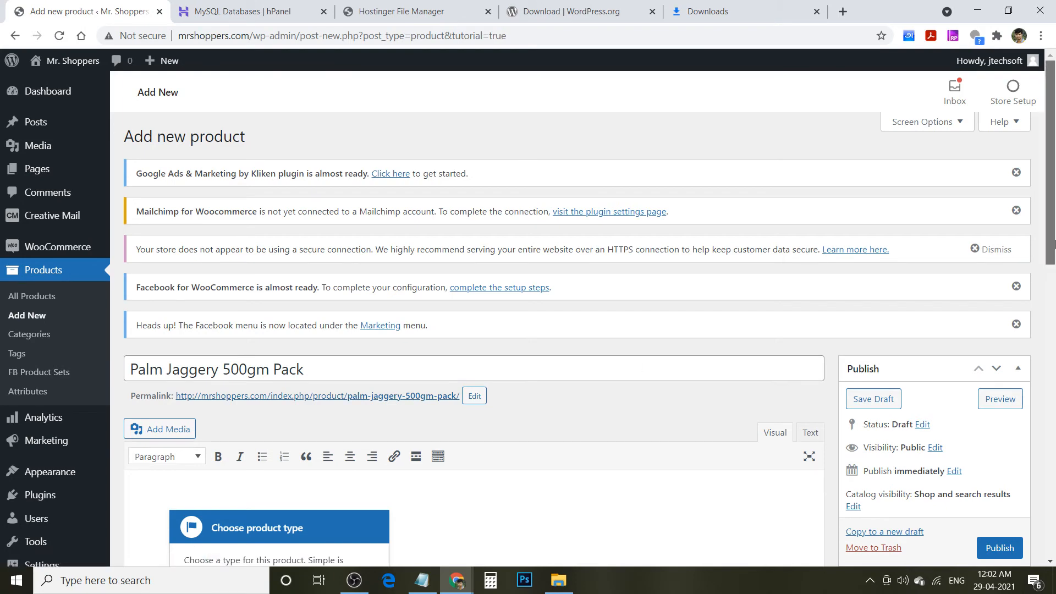
- Cancel leaving the unsaved page and save 'Palm Jaggery 500gm Pack' as a draft
{"action": "left_click_drag", "start_coordinate": [1053, 242], "coordinate": [1054, 461]}
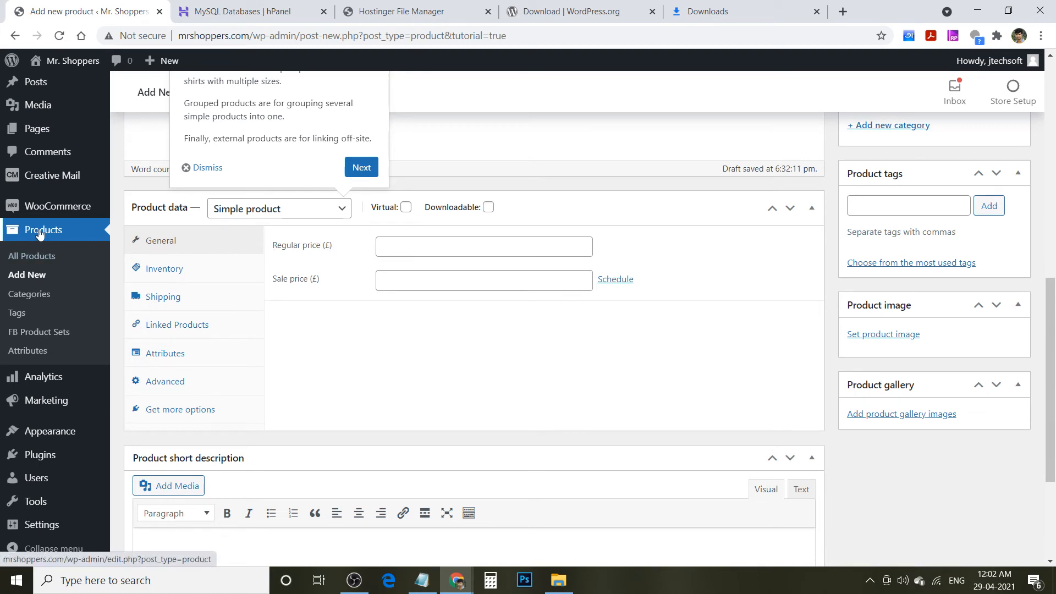
{"action": "mouse_move", "coordinate": [62, 218]}
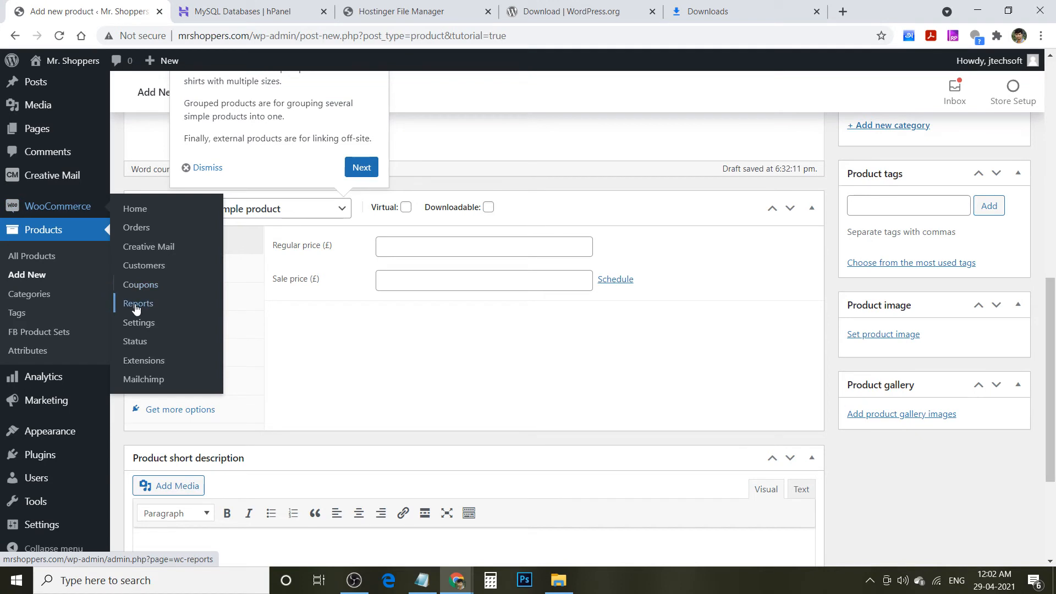
{"action": "left_click", "coordinate": [136, 325]}
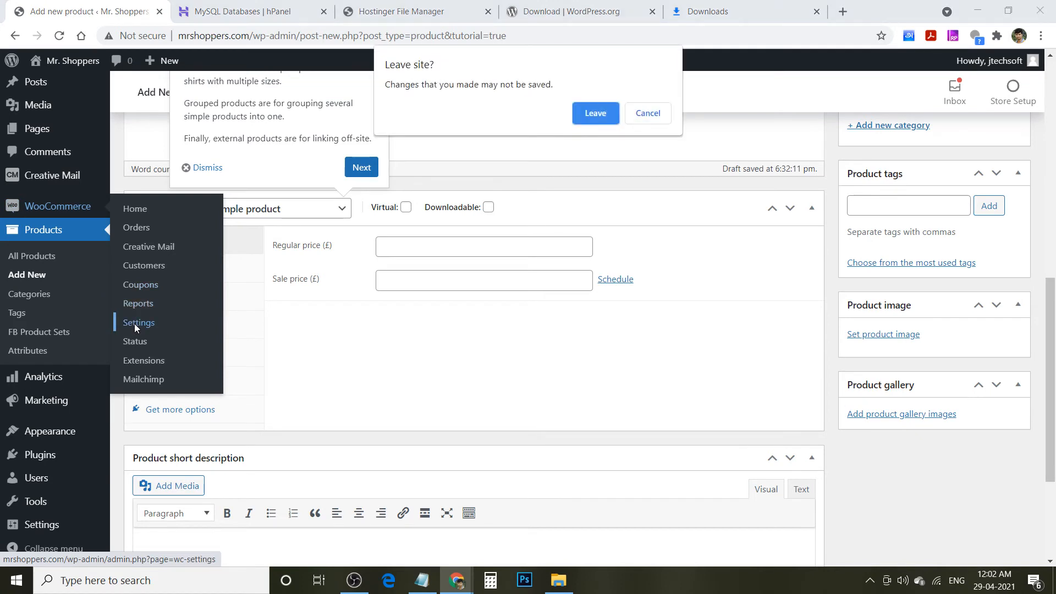
{"action": "left_click", "coordinate": [655, 114]}
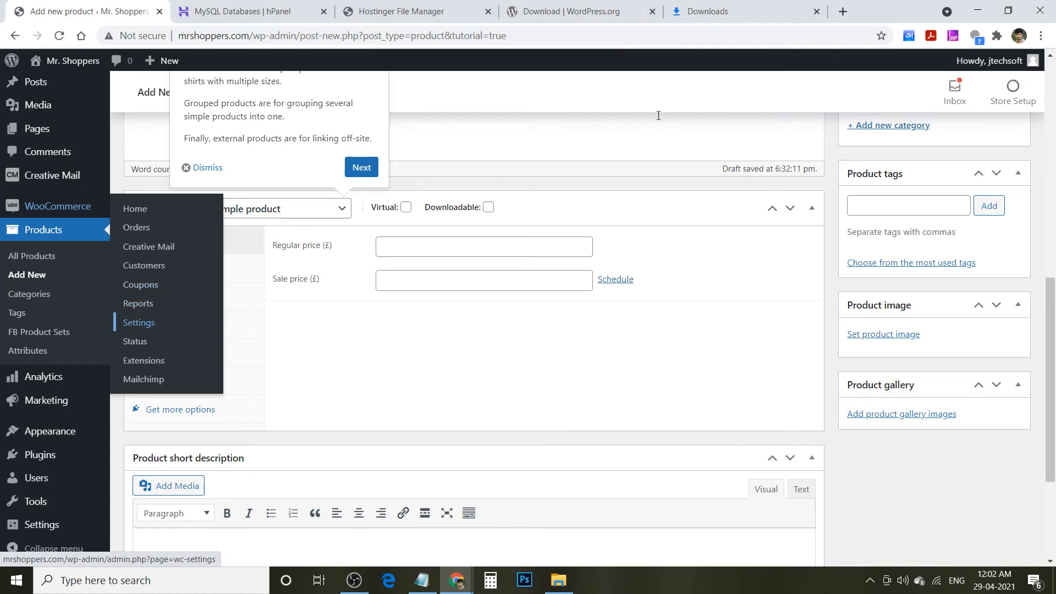
{"action": "left_click_drag", "start_coordinate": [1049, 277], "coordinate": [1053, 175]}
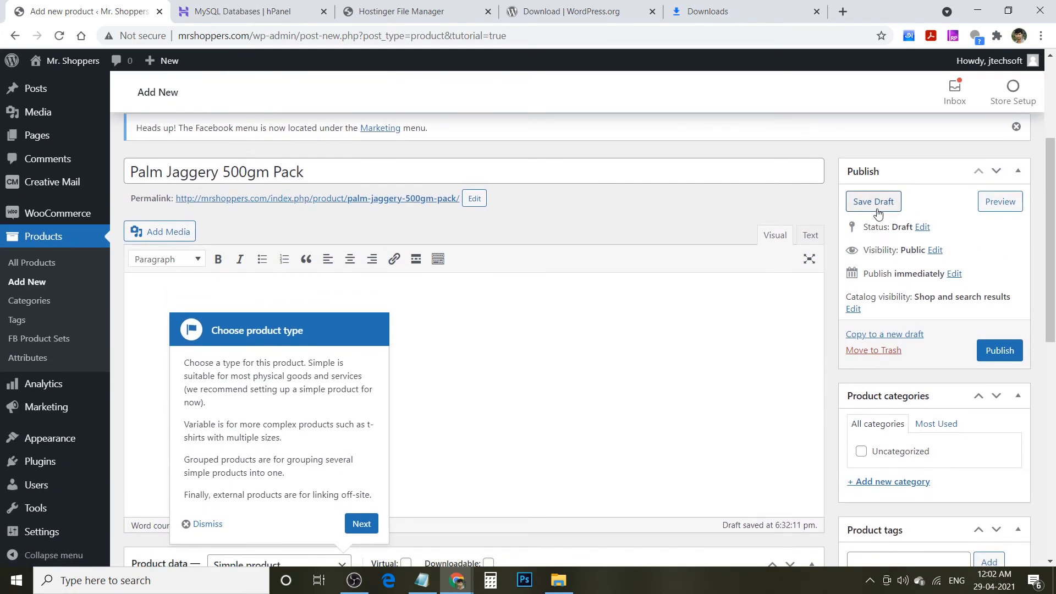
{"action": "left_click", "coordinate": [875, 202]}
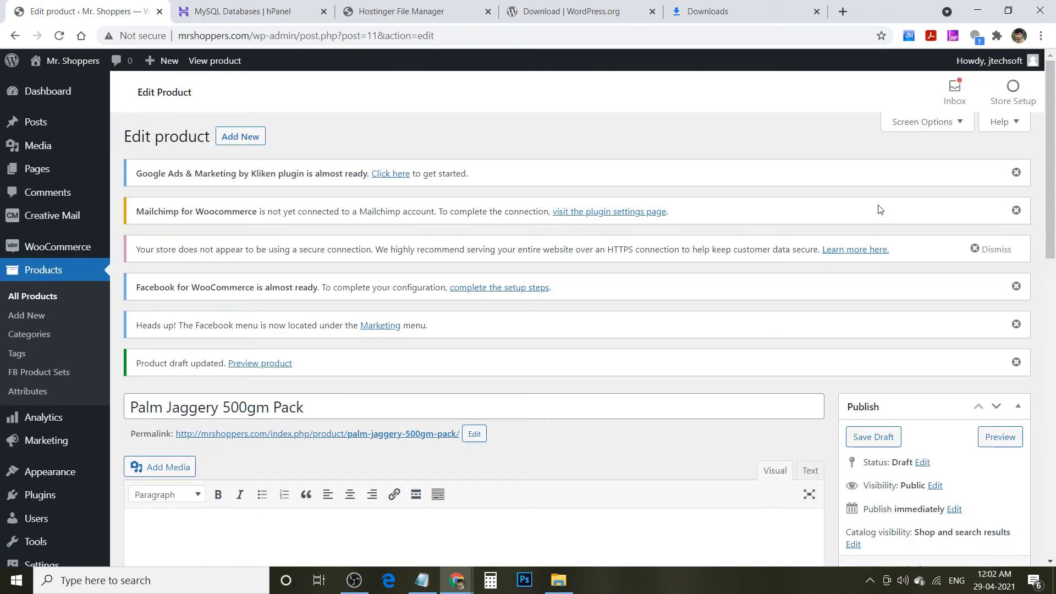
- In WooCommerce general settings, search 'indi', choose Indian rupee (₹) as currency, and save
{"action": "mouse_move", "coordinate": [55, 251]}
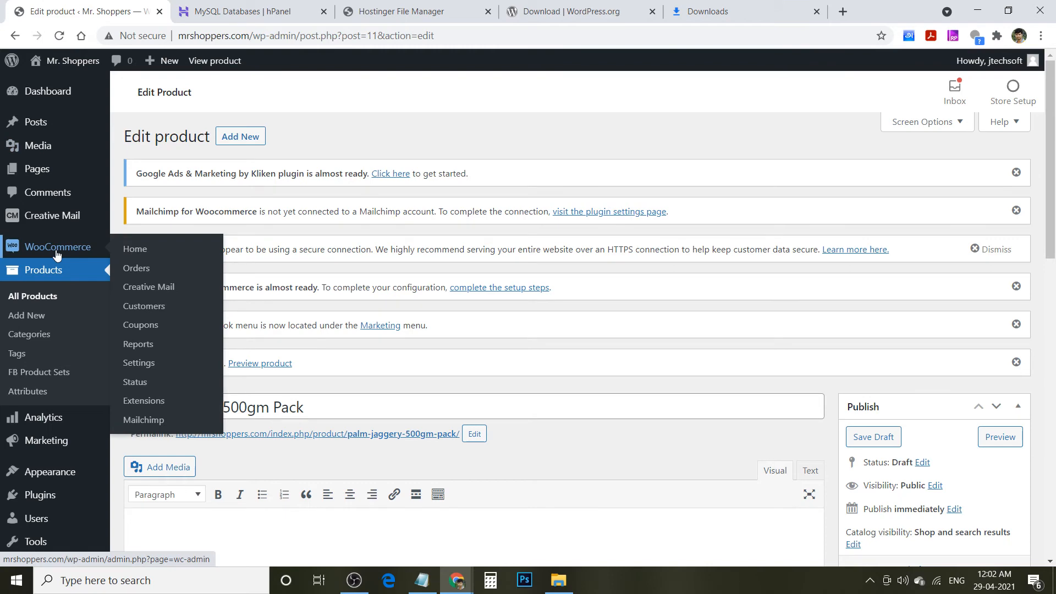
{"action": "left_click", "coordinate": [144, 367]}
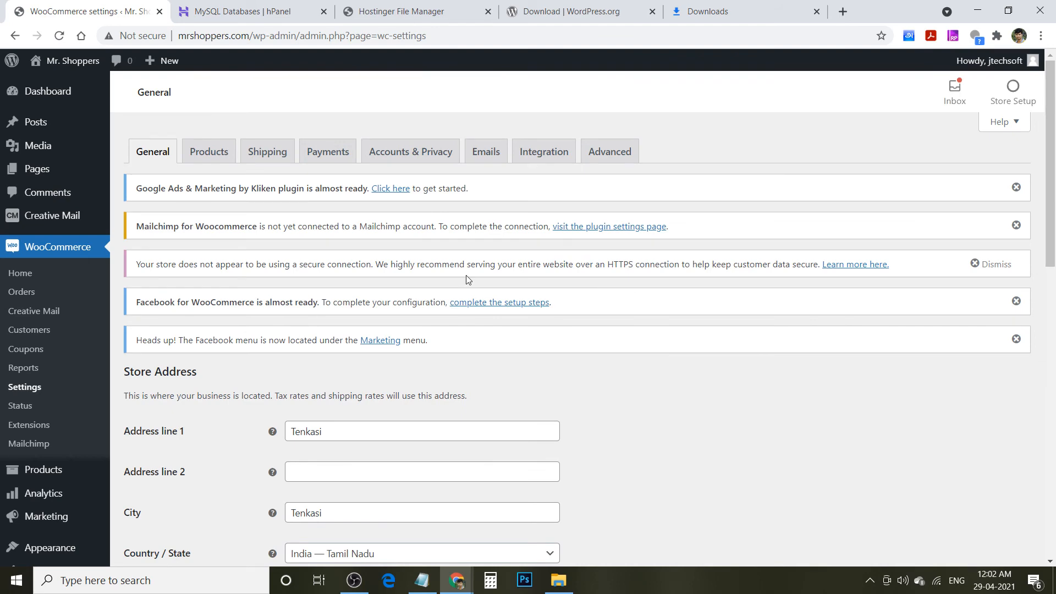
{"action": "left_click_drag", "start_coordinate": [1053, 209], "coordinate": [1054, 394]}
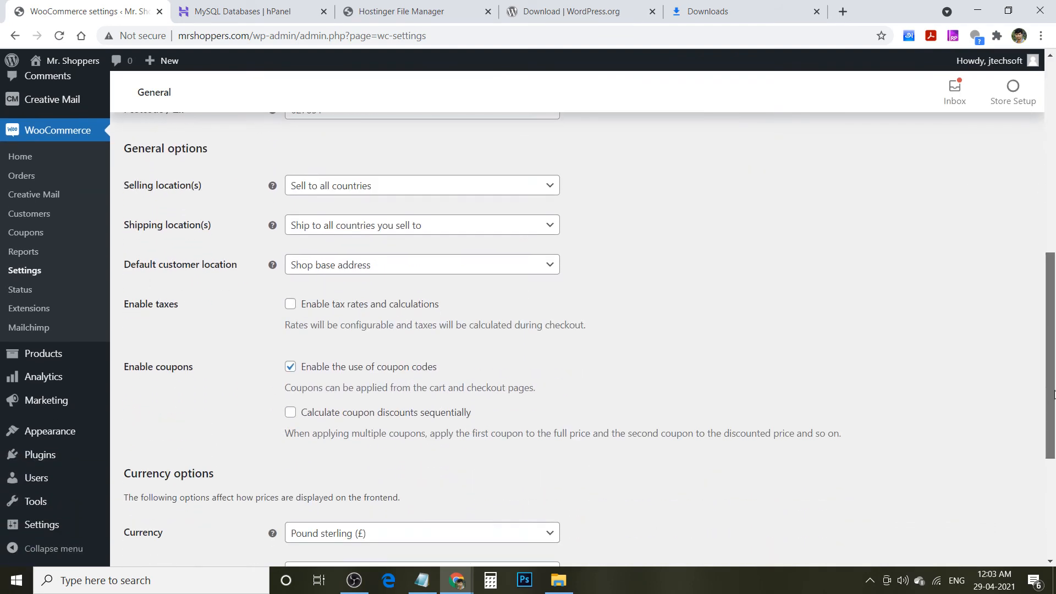
{"action": "left_click_drag", "start_coordinate": [1054, 393], "coordinate": [1055, 490]}
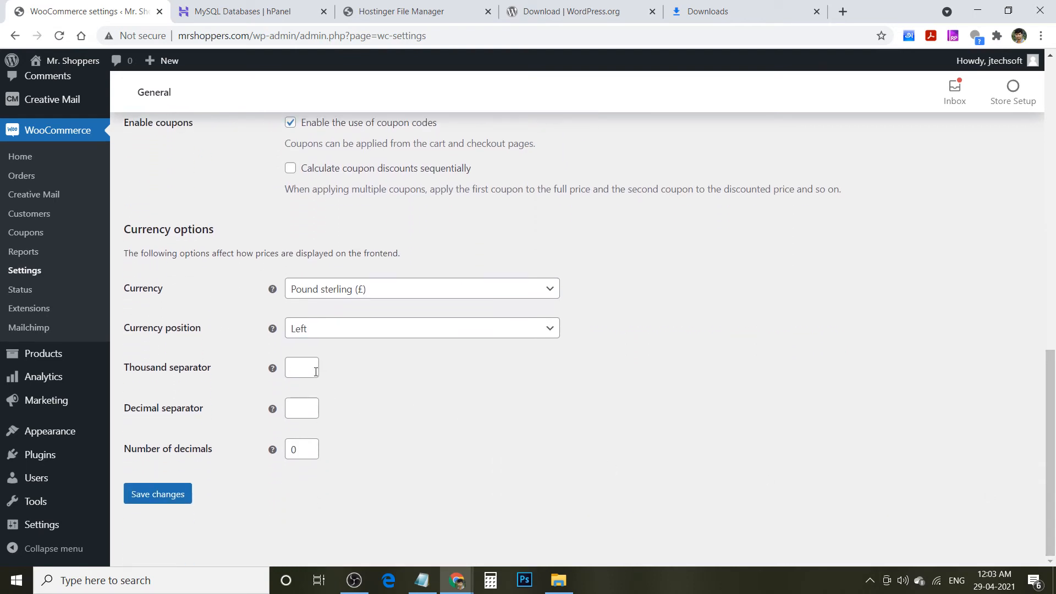
{"action": "left_click", "coordinate": [407, 288]}
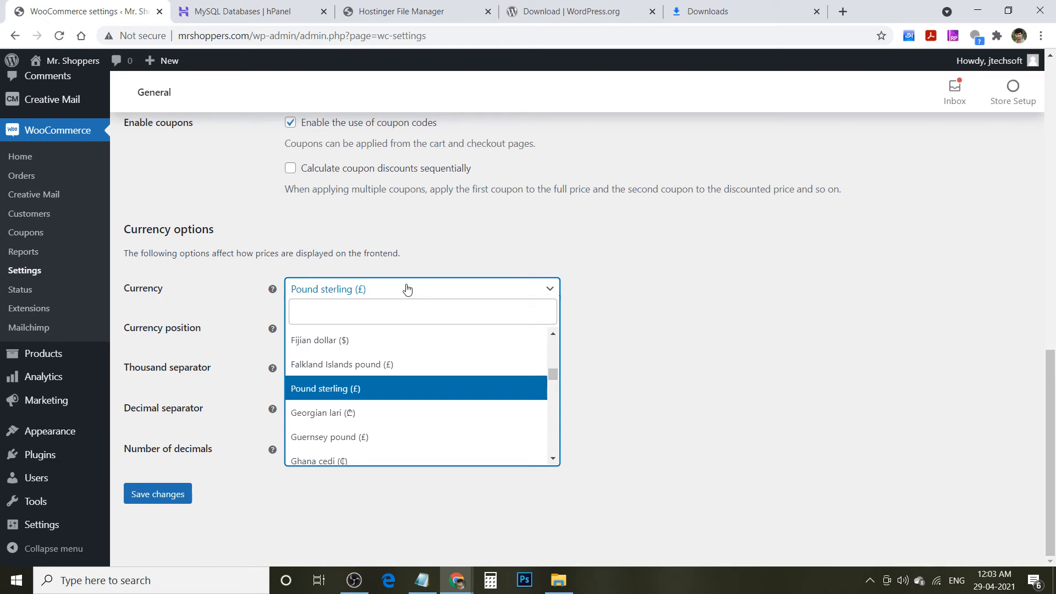
{"action": "left_click", "coordinate": [363, 304]}
{"action": "type", "text": "indi"}
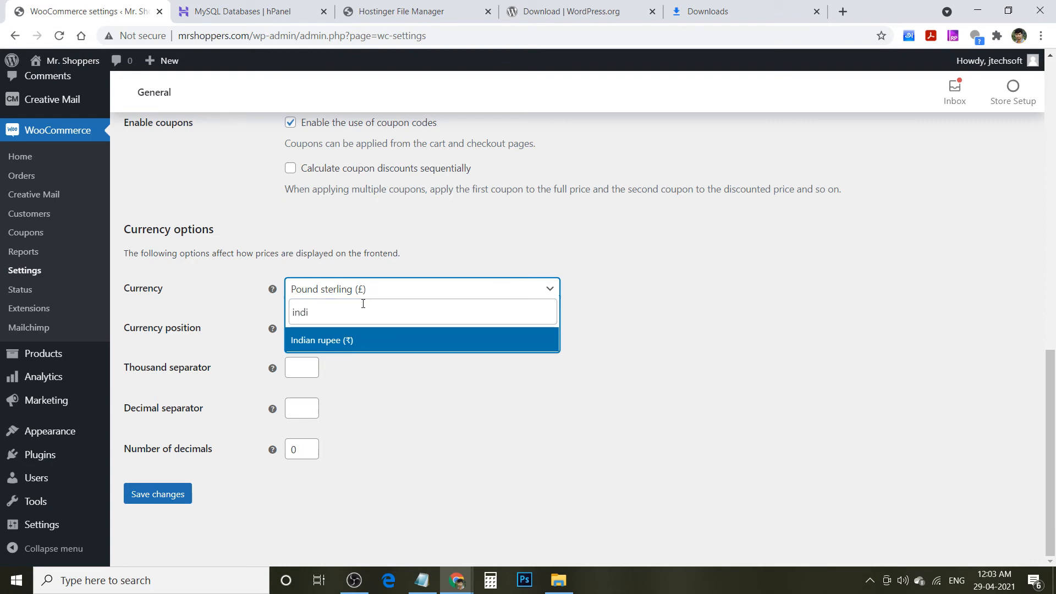
{"action": "left_click", "coordinate": [365, 341]}
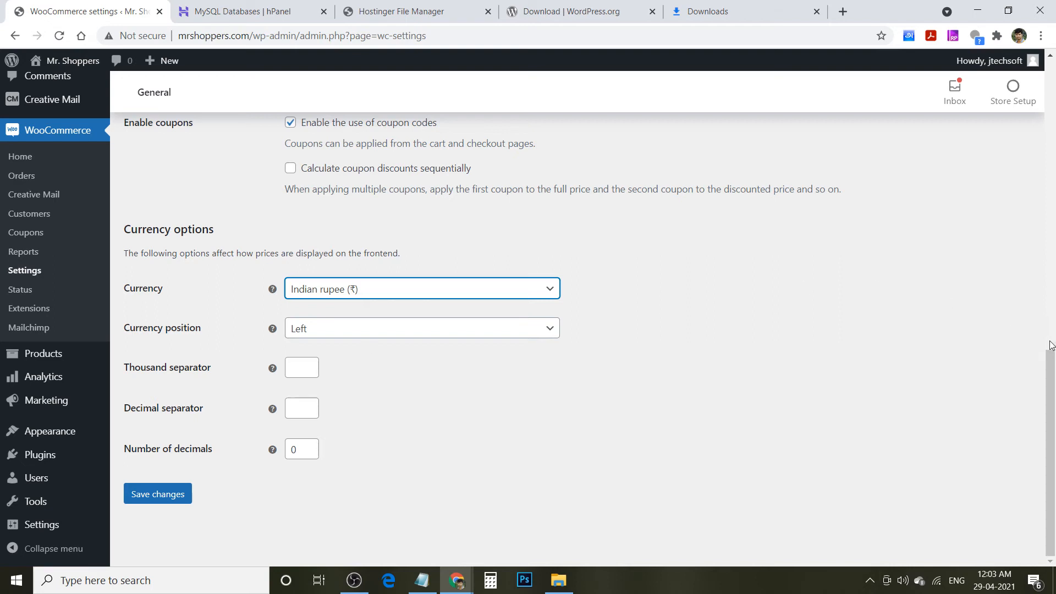
{"action": "left_click_drag", "start_coordinate": [1051, 345], "coordinate": [1043, 410]}
{"action": "left_click", "coordinate": [186, 495]}
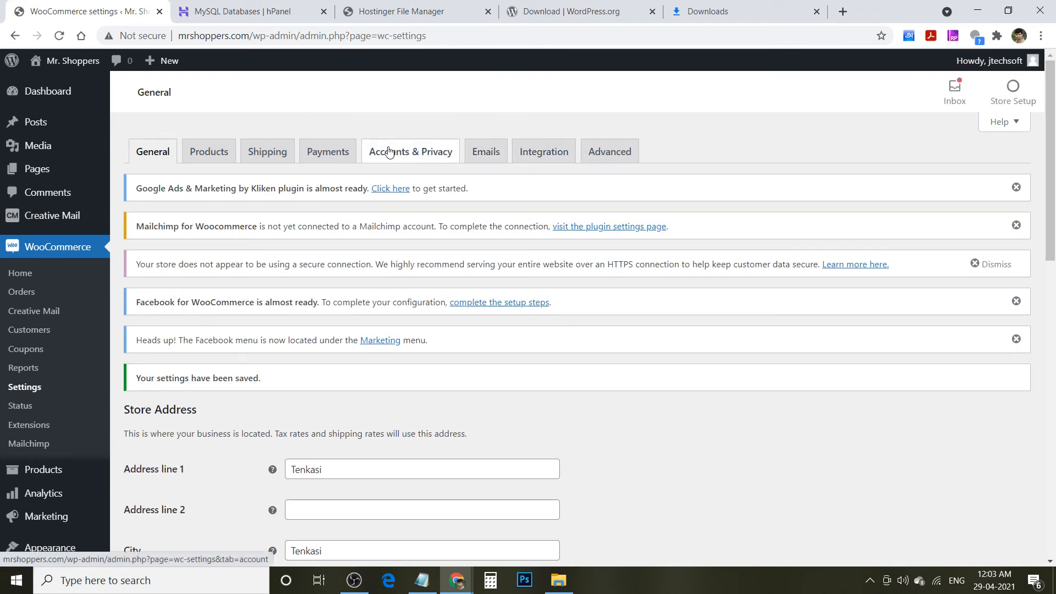
- Move Cash on delivery and PayPal Standard to the top of Payments and enable both
{"action": "left_click", "coordinate": [333, 151]}
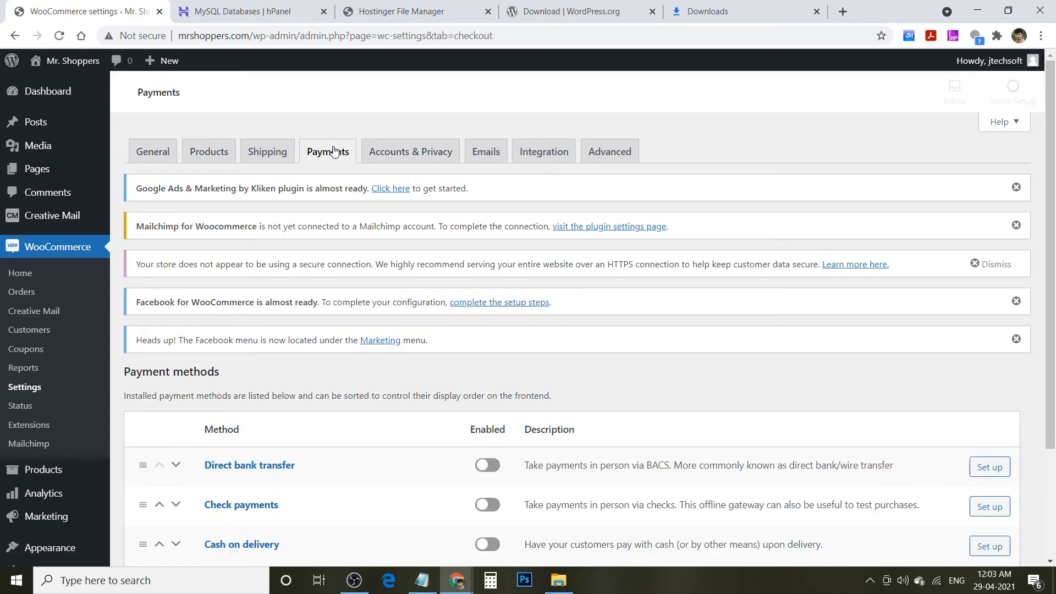
{"action": "left_click_drag", "start_coordinate": [1055, 132], "coordinate": [1055, 271]}
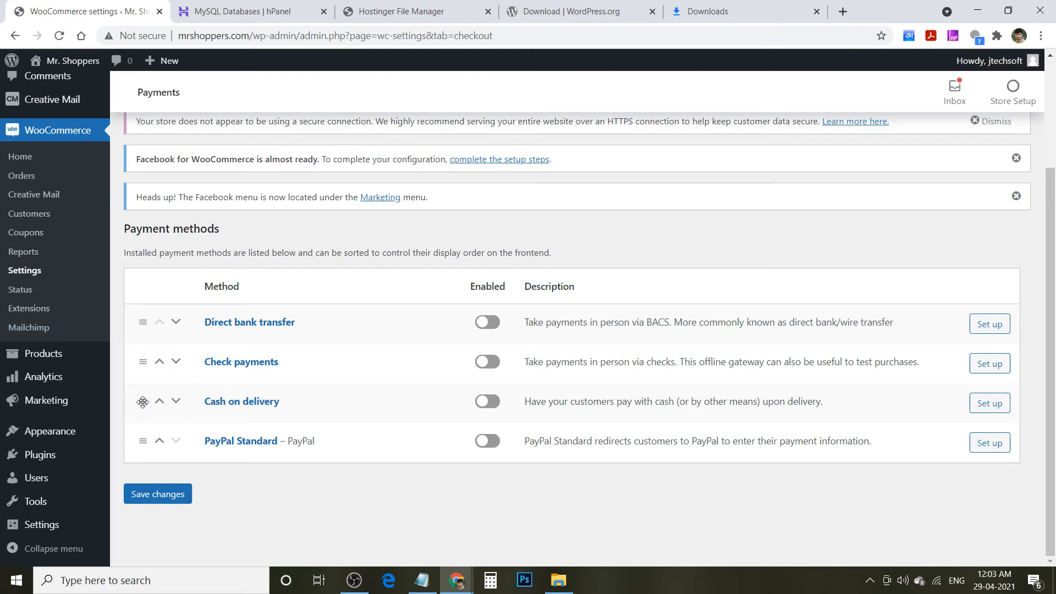
{"action": "left_click_drag", "start_coordinate": [143, 401], "coordinate": [140, 320]}
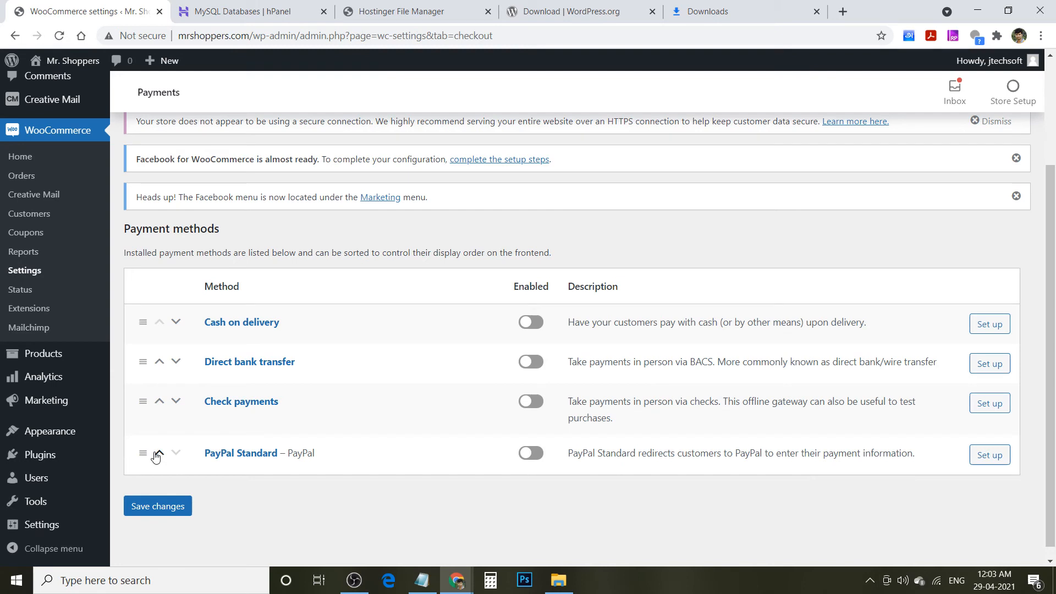
{"action": "left_click_drag", "start_coordinate": [139, 456], "coordinate": [128, 357]}
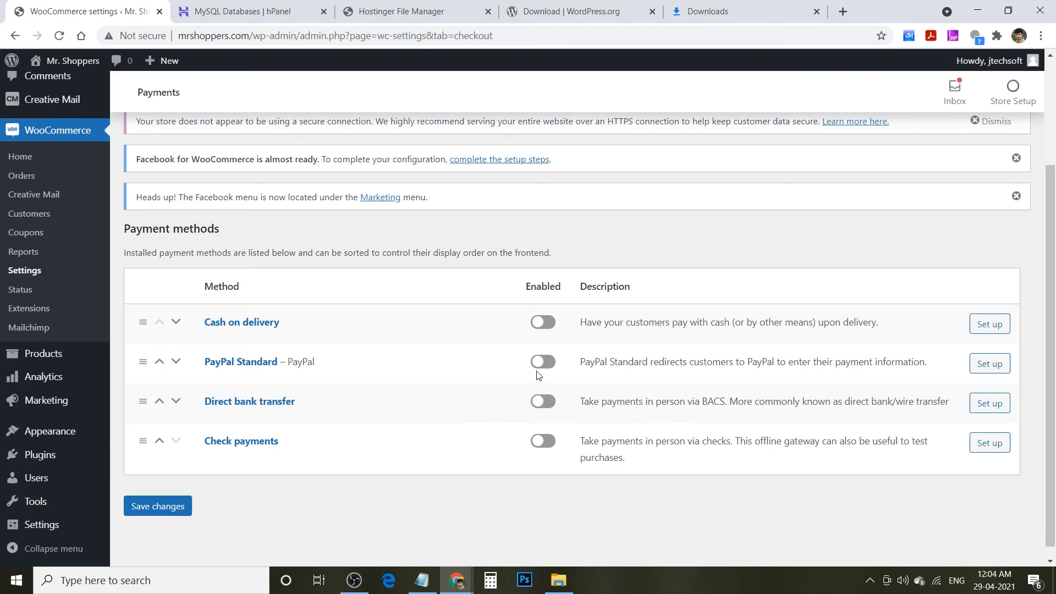
{"action": "left_click", "coordinate": [547, 326]}
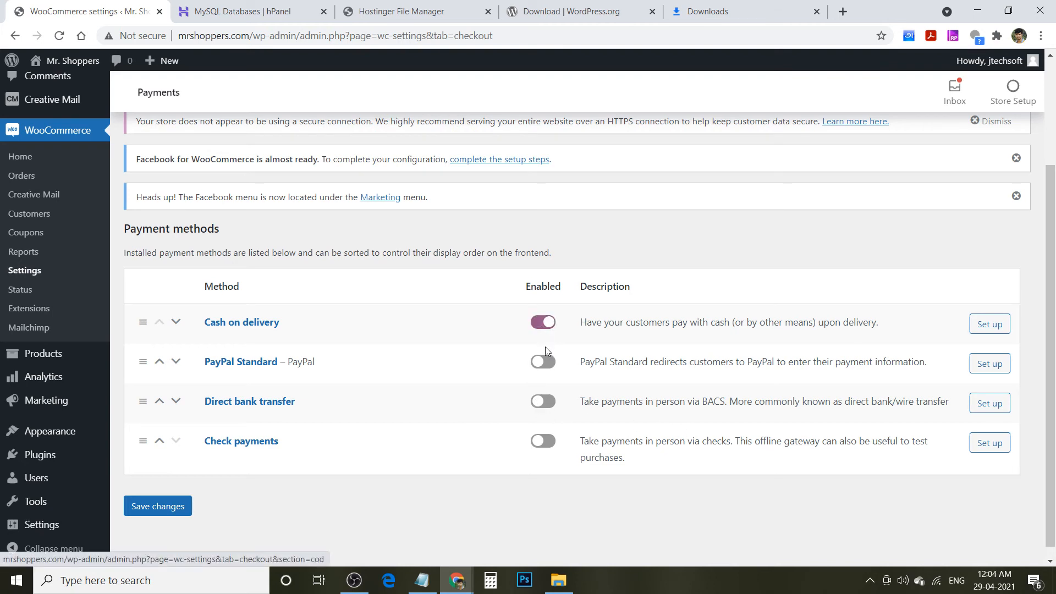
{"action": "left_click", "coordinate": [544, 368]}
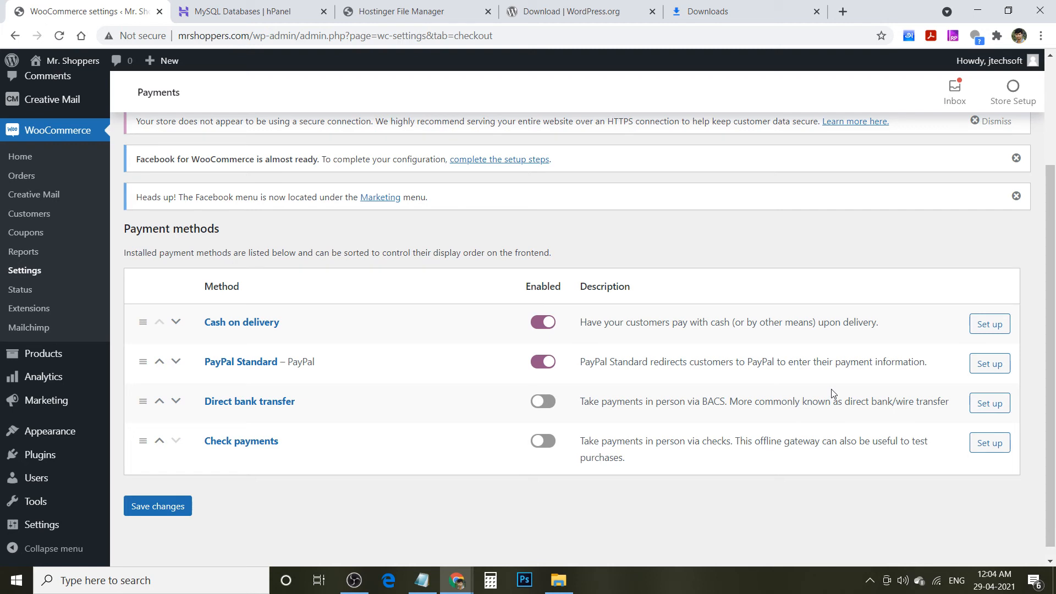
- In PayPal Standard setup, replace the account name in the PayPal email and save
{"action": "left_click", "coordinate": [997, 370]}
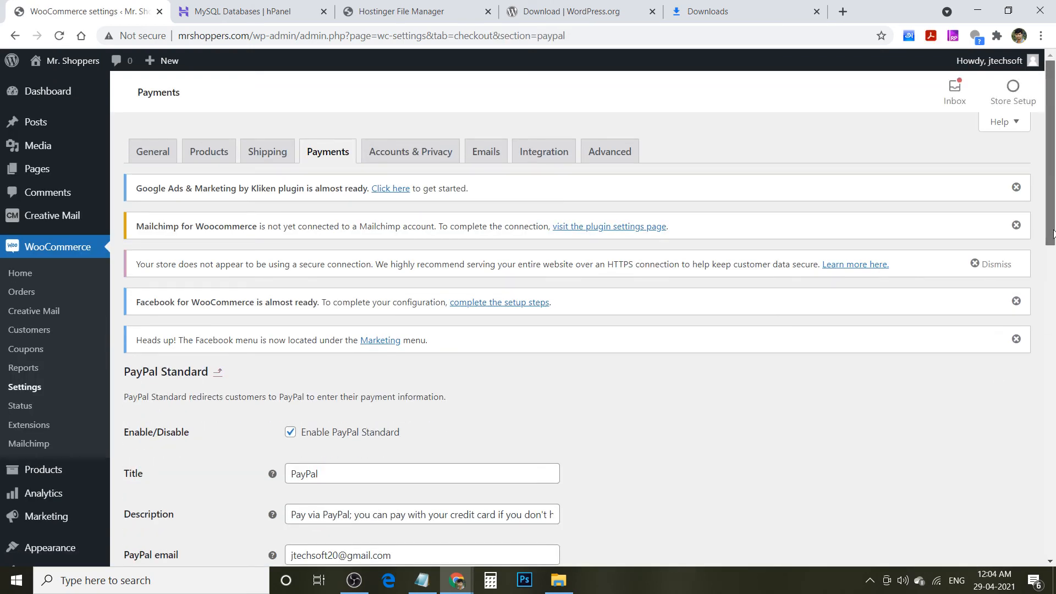
{"action": "scroll", "coordinate": [240, 249], "scroll_direction": "down", "scroll_amount": 6}
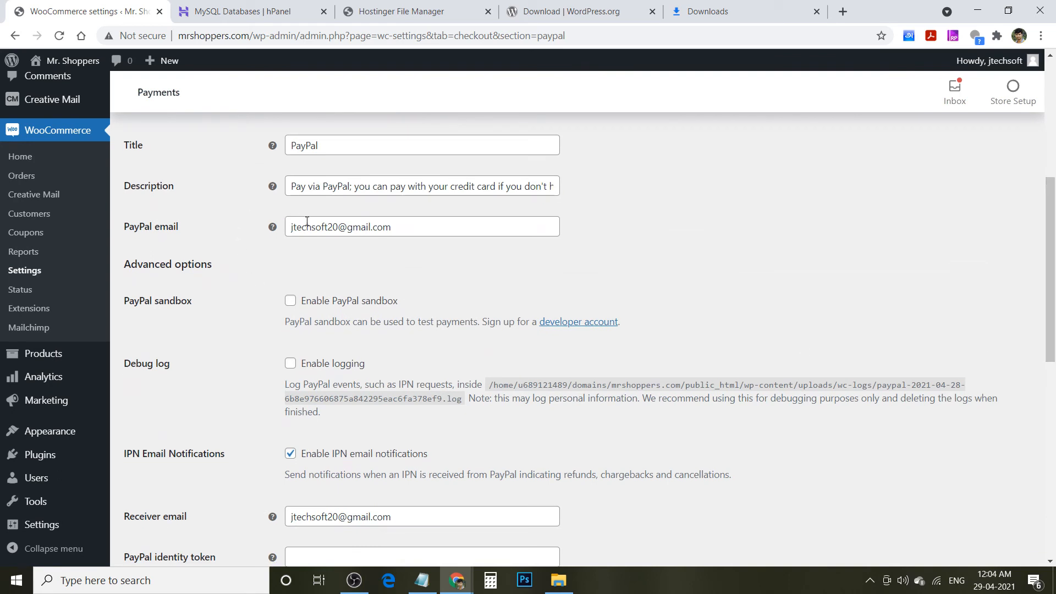
{"action": "double_click", "coordinate": [307, 224]}
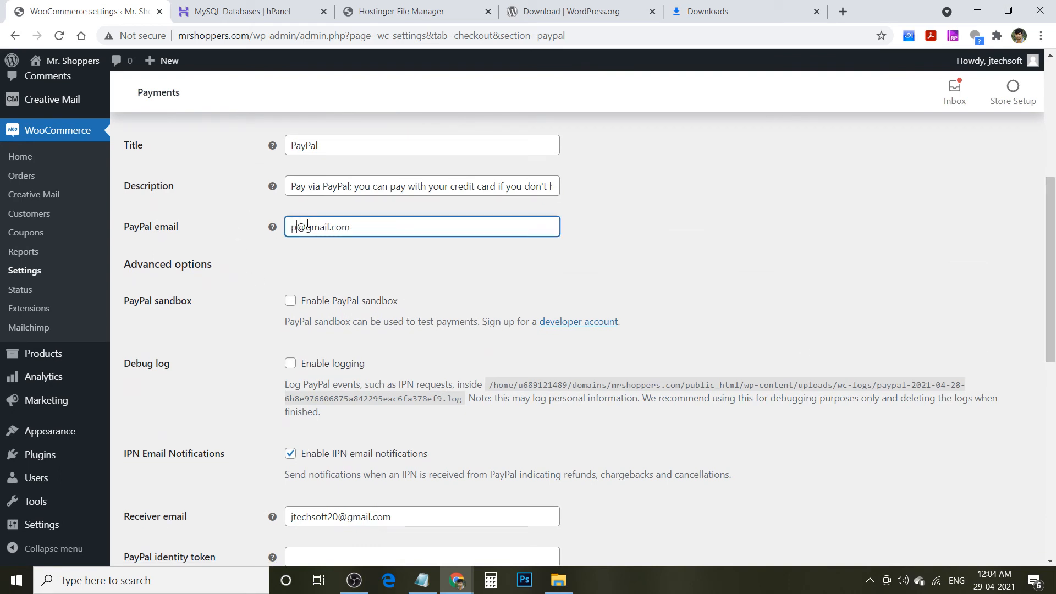
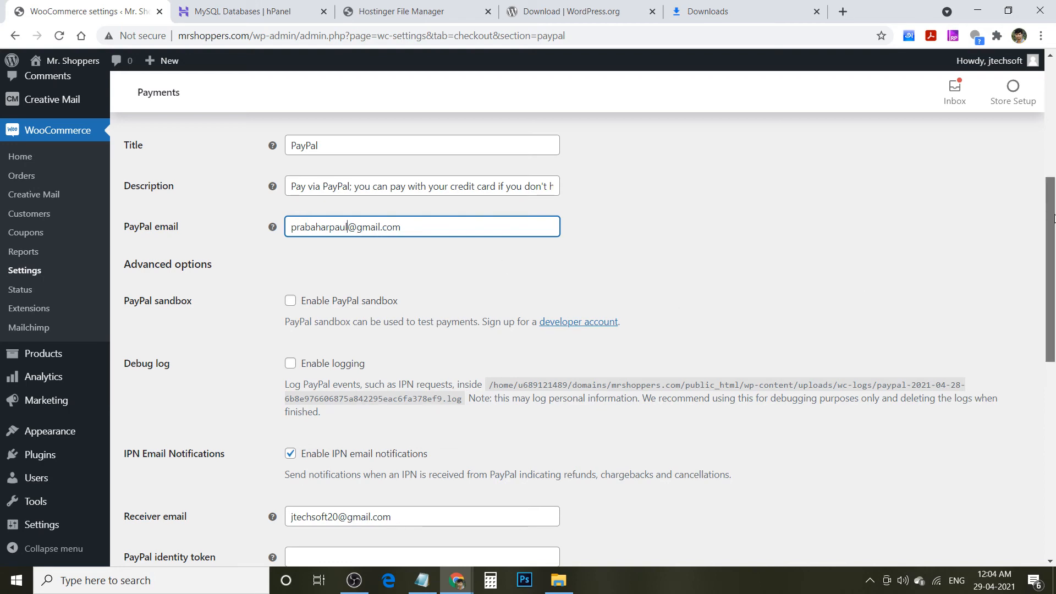
{"action": "scroll", "coordinate": [1053, 291], "scroll_direction": "down", "scroll_amount": 3}
{"action": "scroll", "coordinate": [1053, 291], "scroll_direction": "down", "scroll_amount": 4}
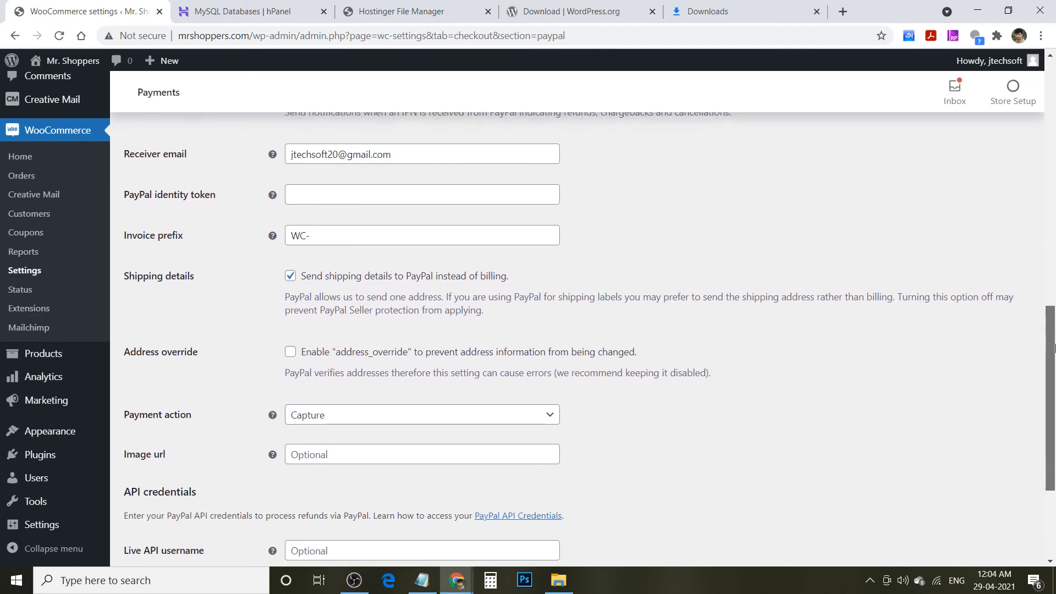
{"action": "scroll", "coordinate": [1053, 352], "scroll_direction": "down", "scroll_amount": 3}
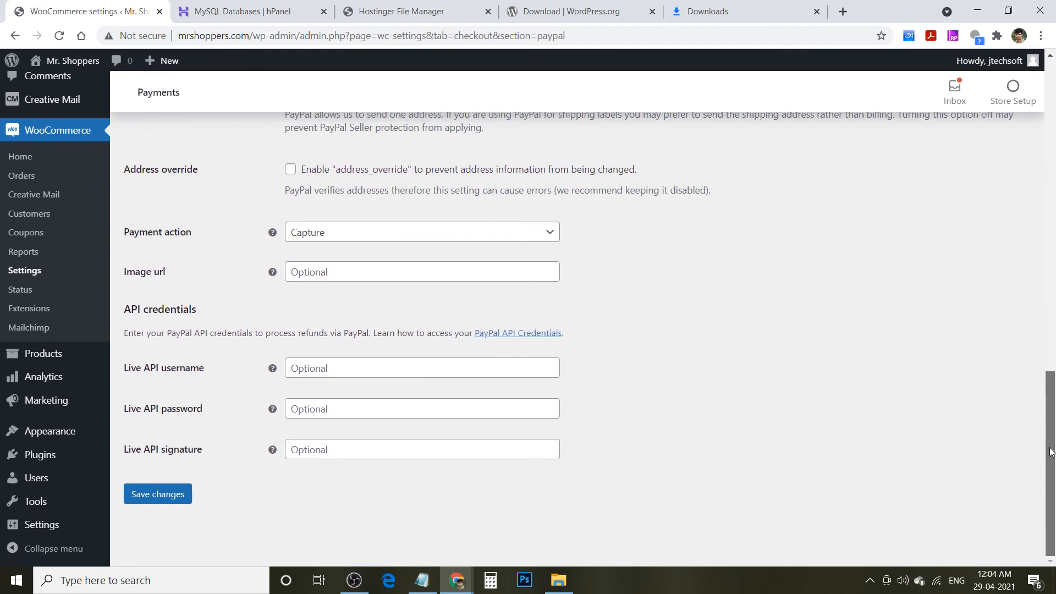
{"action": "left_click", "coordinate": [147, 486]}
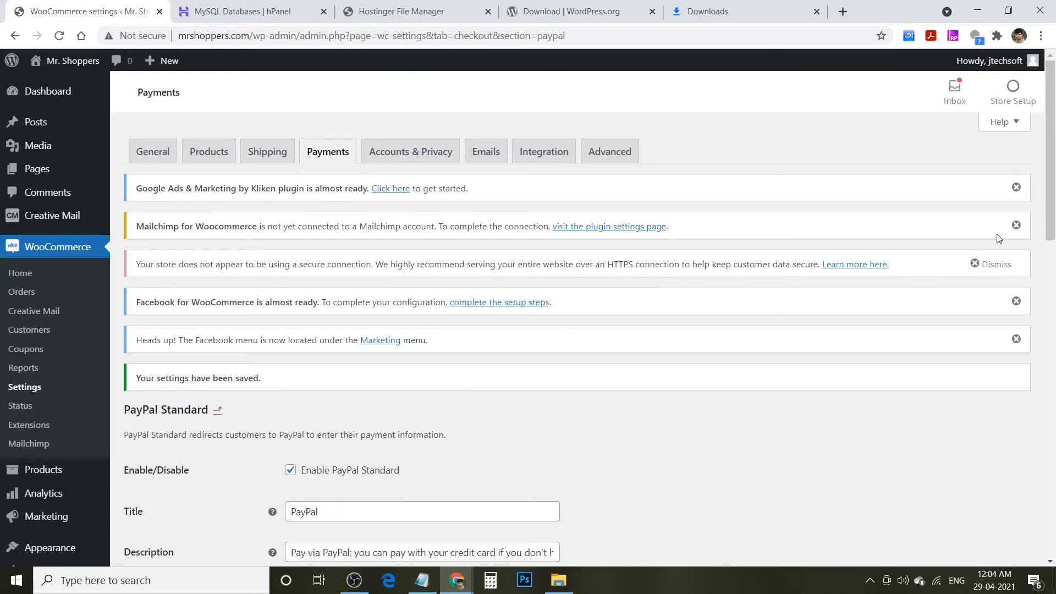
- Scroll through the saved PayPal Standard settings to review the receiver e-mail and IPN options
{"action": "left_click_drag", "start_coordinate": [1053, 220], "coordinate": [1052, 550]}
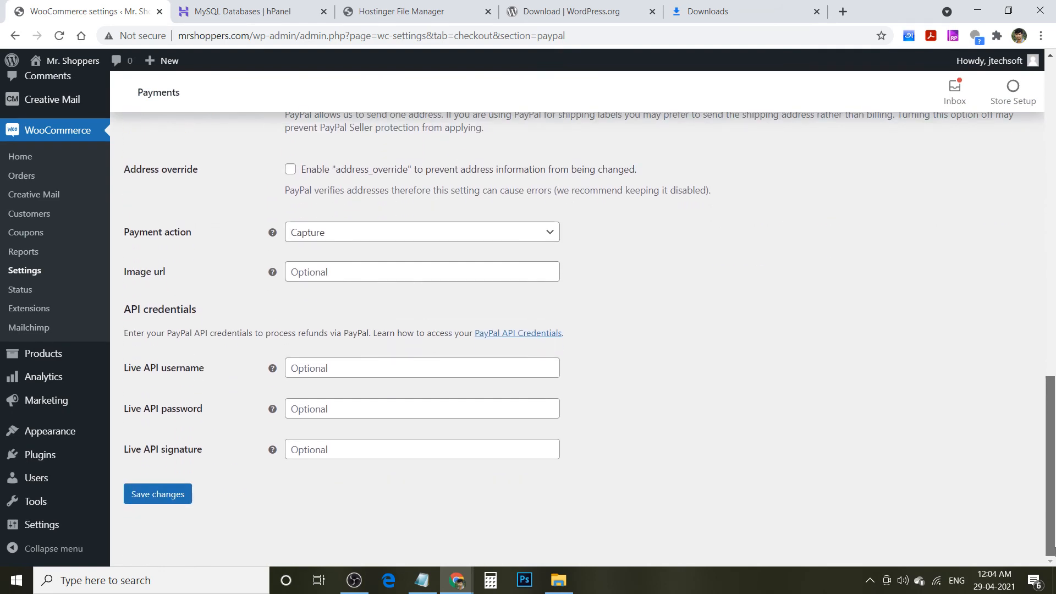
{"action": "left_click_drag", "start_coordinate": [1053, 542], "coordinate": [1053, 476]}
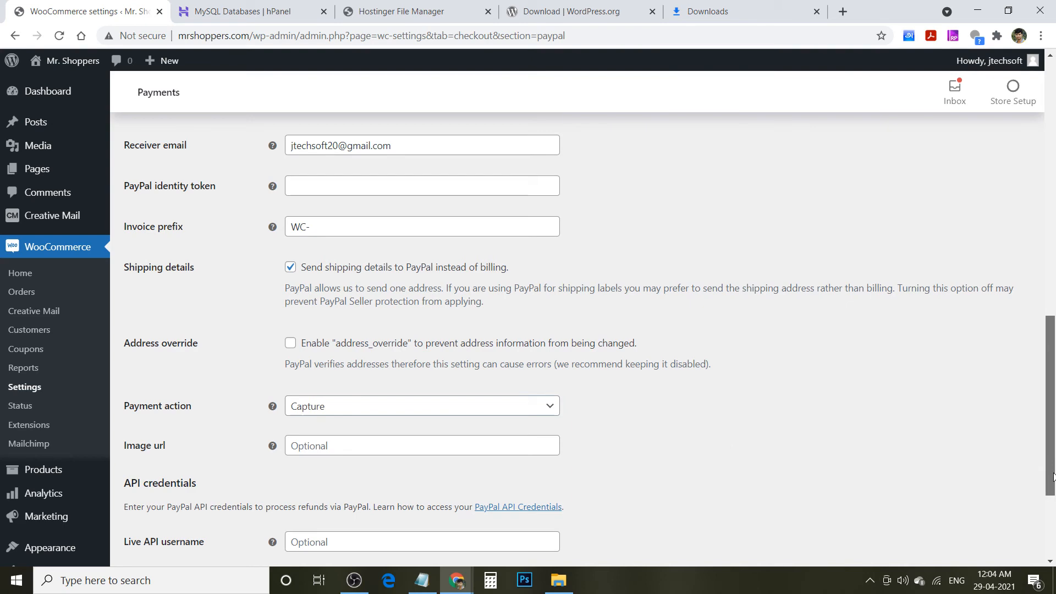
{"action": "left_click_drag", "start_coordinate": [1053, 477], "coordinate": [1054, 322]}
{"action": "scroll", "coordinate": [1054, 311], "scroll_direction": "down", "scroll_amount": 7}
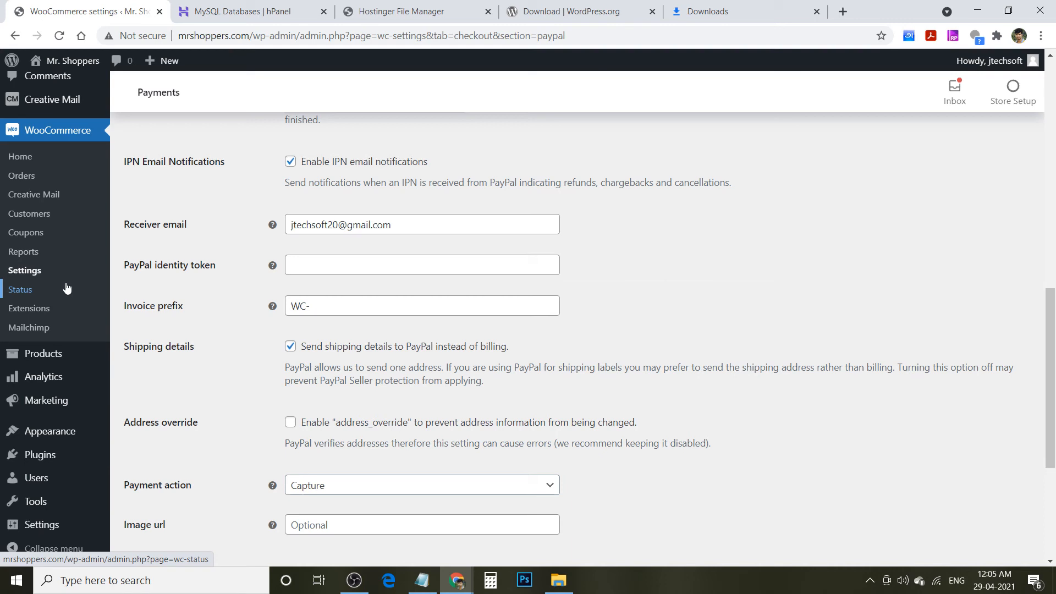
- Edit Palm Jaggery 500gm Pack and set regular price 250 and sale price 235
{"action": "left_click", "coordinate": [31, 357]}
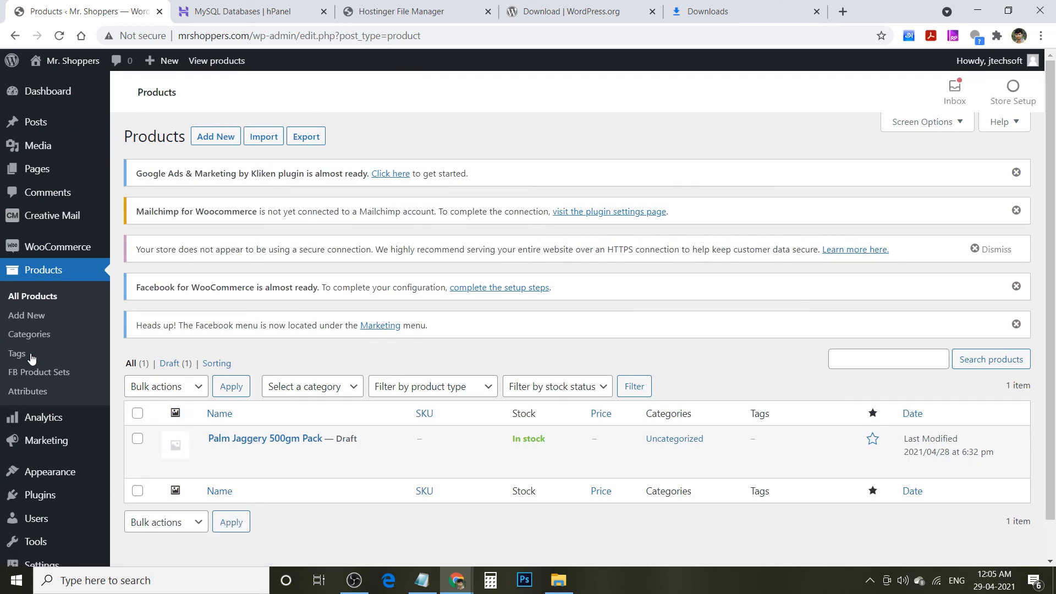
{"action": "mouse_move", "coordinate": [239, 453]}
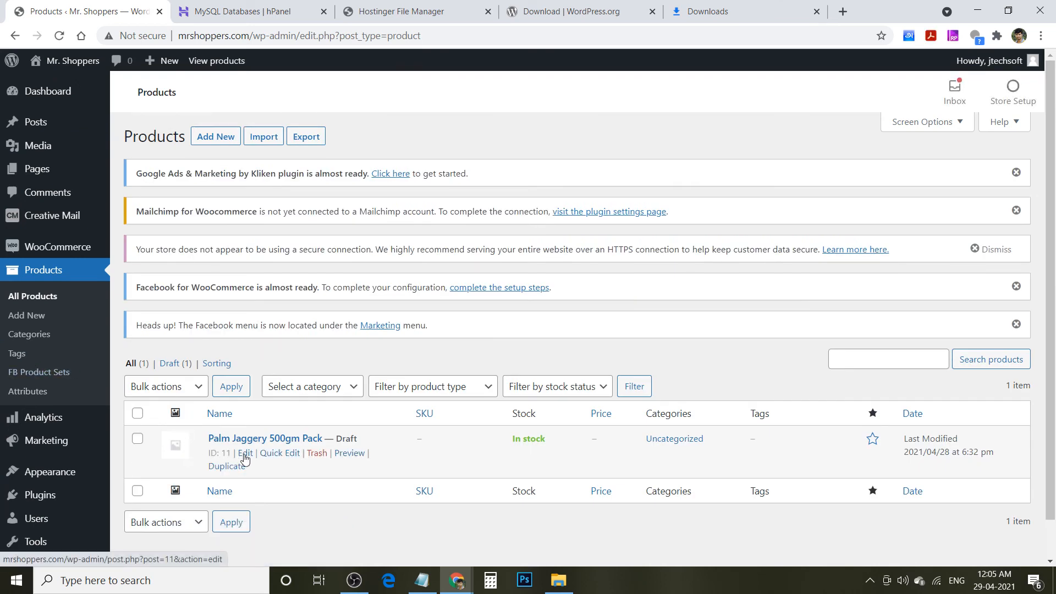
{"action": "left_click", "coordinate": [244, 454]}
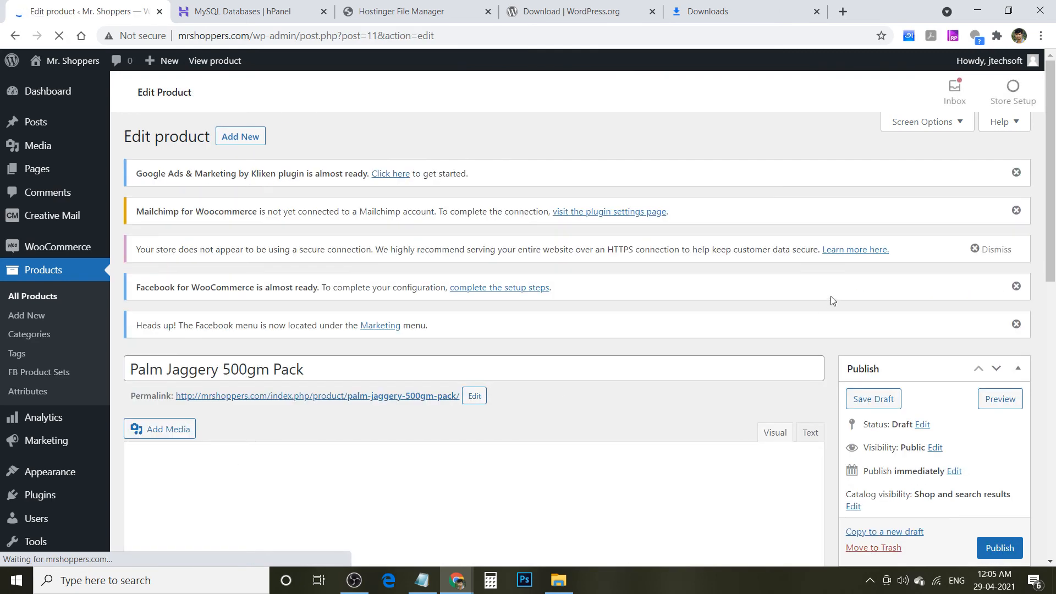
{"action": "left_click_drag", "start_coordinate": [1055, 153], "coordinate": [1053, 373]}
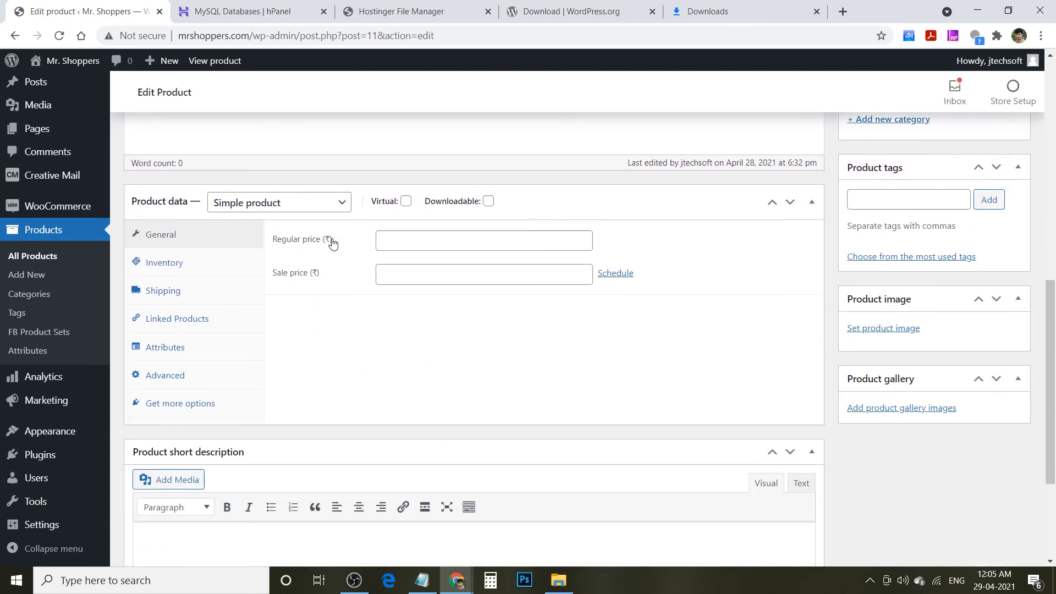
{"action": "left_click", "coordinate": [411, 240]}
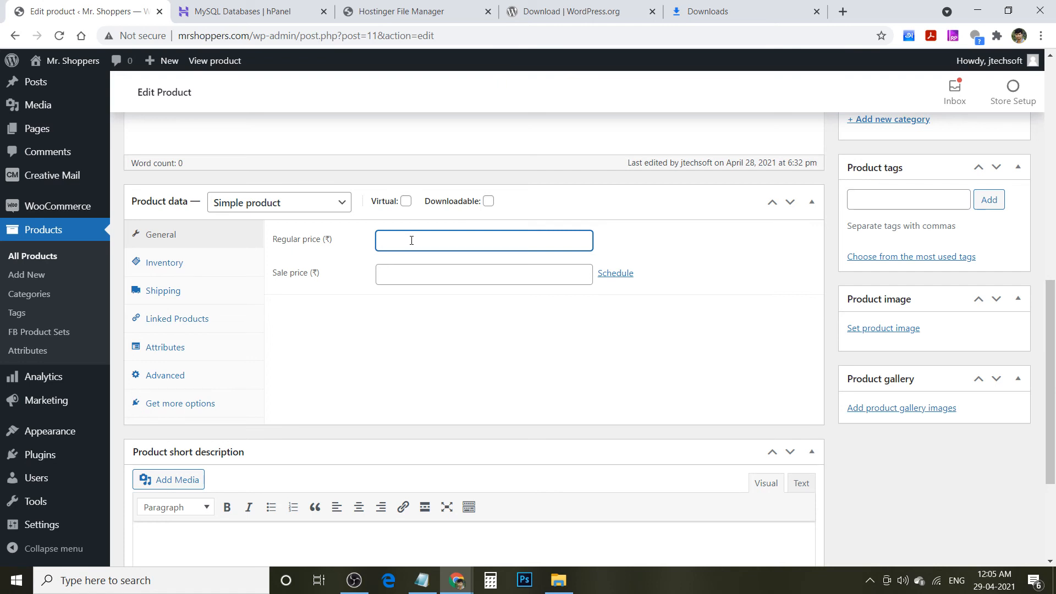
{"action": "type", "text": "50"}
{"action": "key", "text": "Tab"}
{"action": "type", "text": "235"}
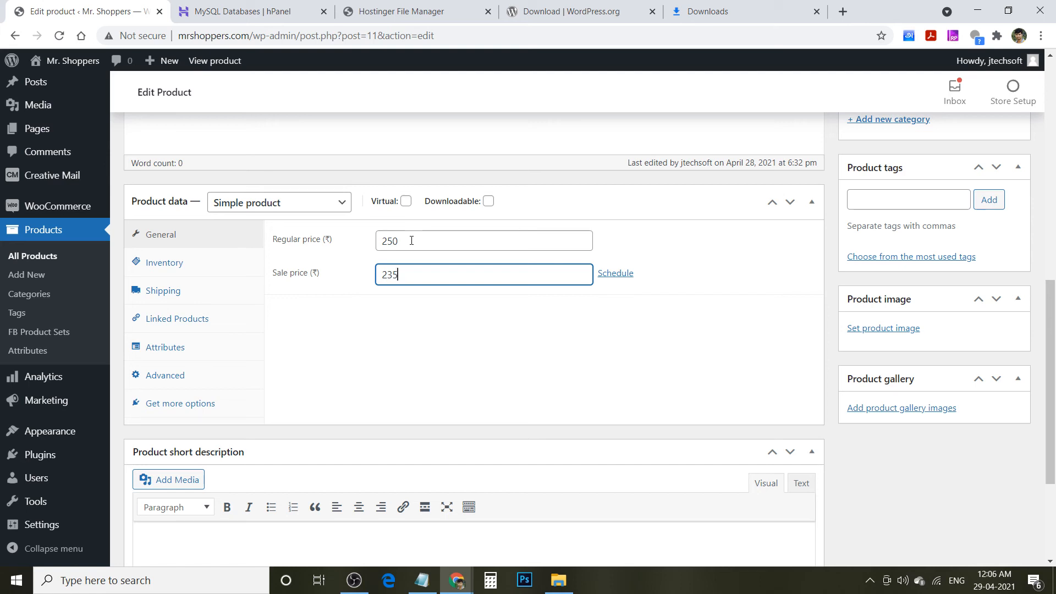
- Enter a 0.500 kg shipping weight, then review the Linked Products, Attributes and Advanced tabs
{"action": "left_click", "coordinate": [168, 271]}
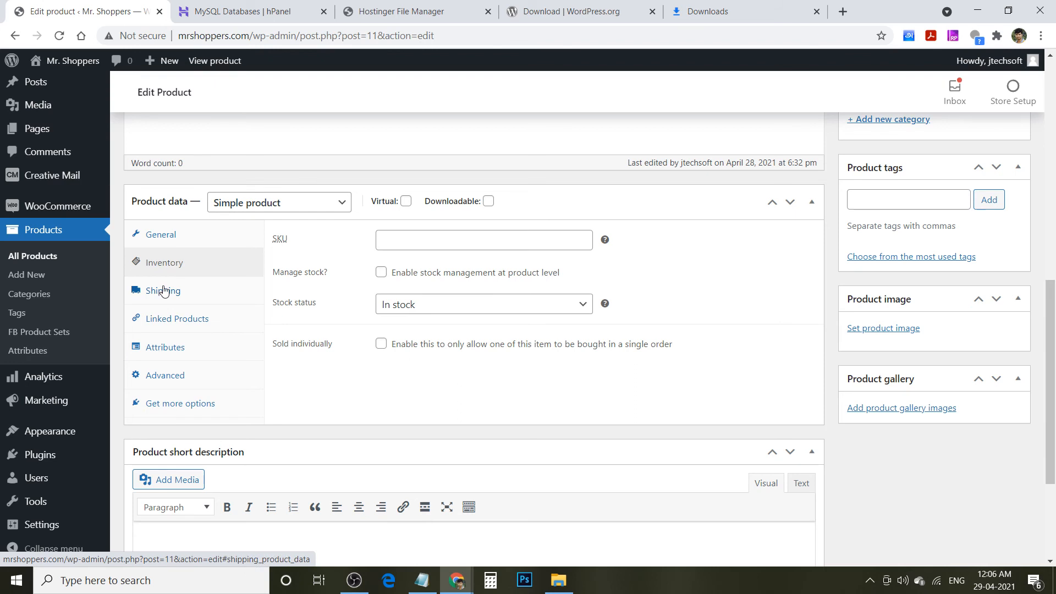
{"action": "left_click", "coordinate": [164, 290]}
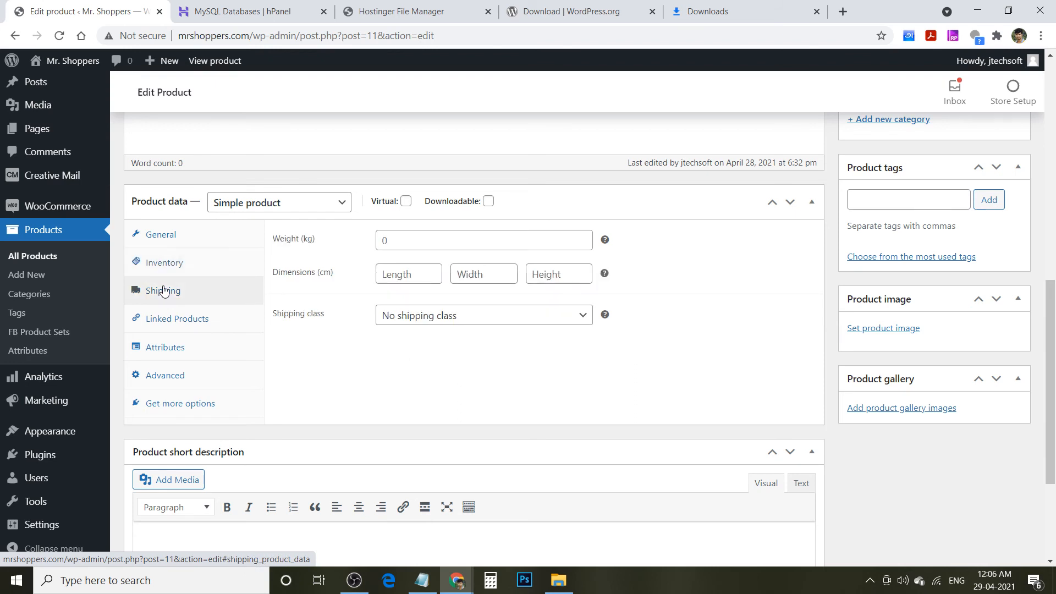
{"action": "left_click", "coordinate": [410, 235]}
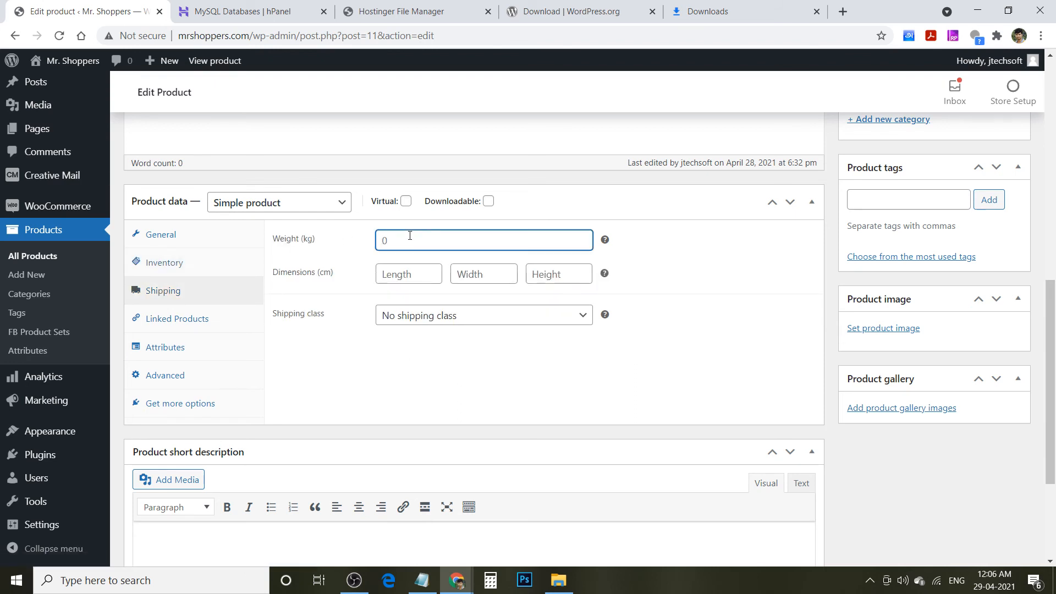
{"action": "type", "text": "500gm"}
{"action": "key", "text": "Tab"}
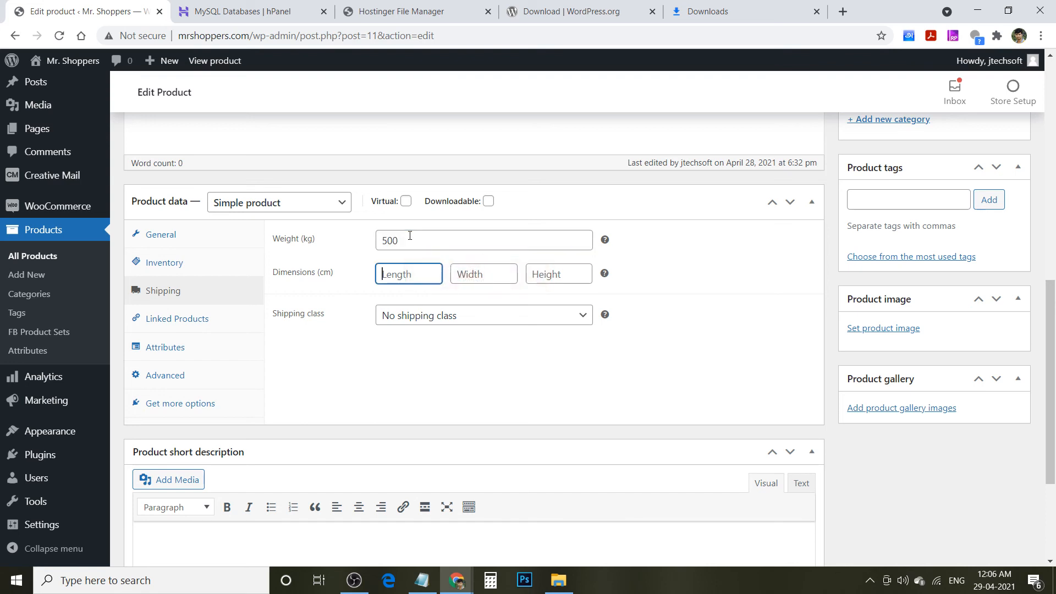
{"action": "left_click", "coordinate": [386, 243]}
{"action": "type", "text": "0."}
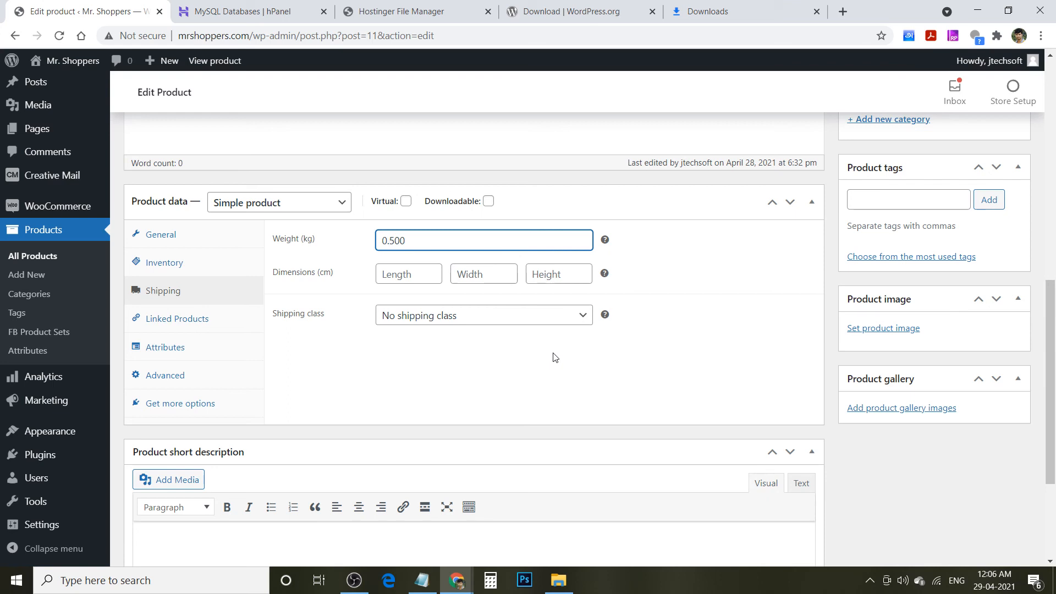
{"action": "left_click", "coordinate": [203, 326]}
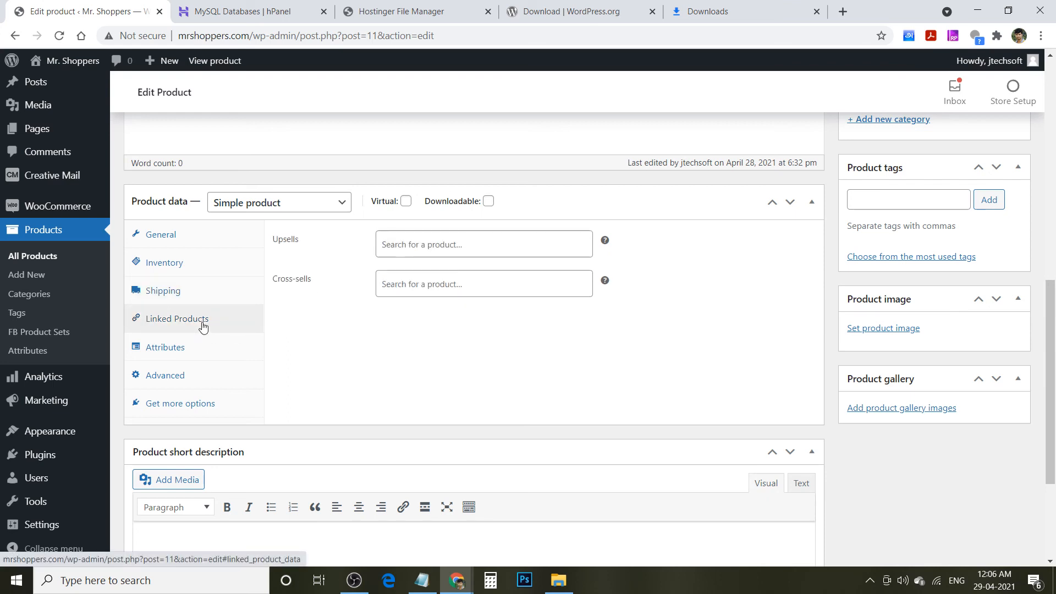
{"action": "left_click", "coordinate": [176, 346]}
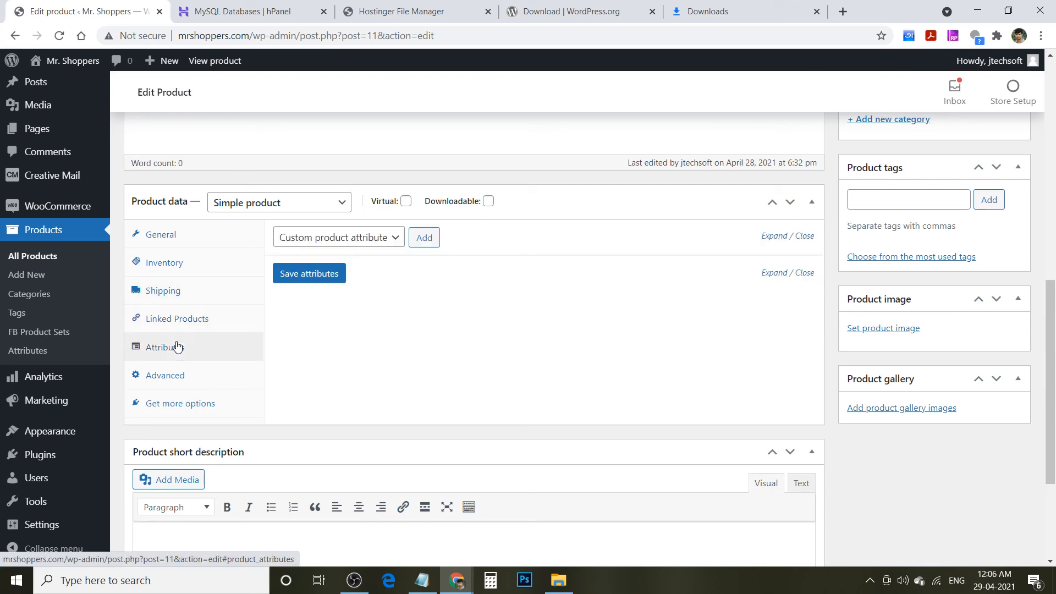
{"action": "left_click", "coordinate": [165, 376]}
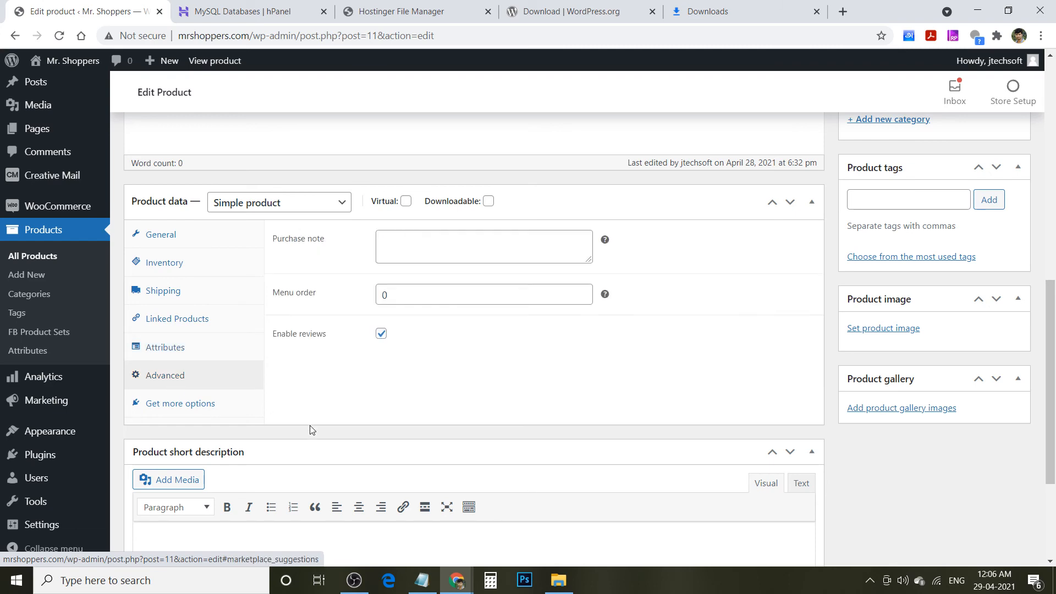
{"action": "left_click_drag", "start_coordinate": [1051, 320], "coordinate": [1055, 217]}
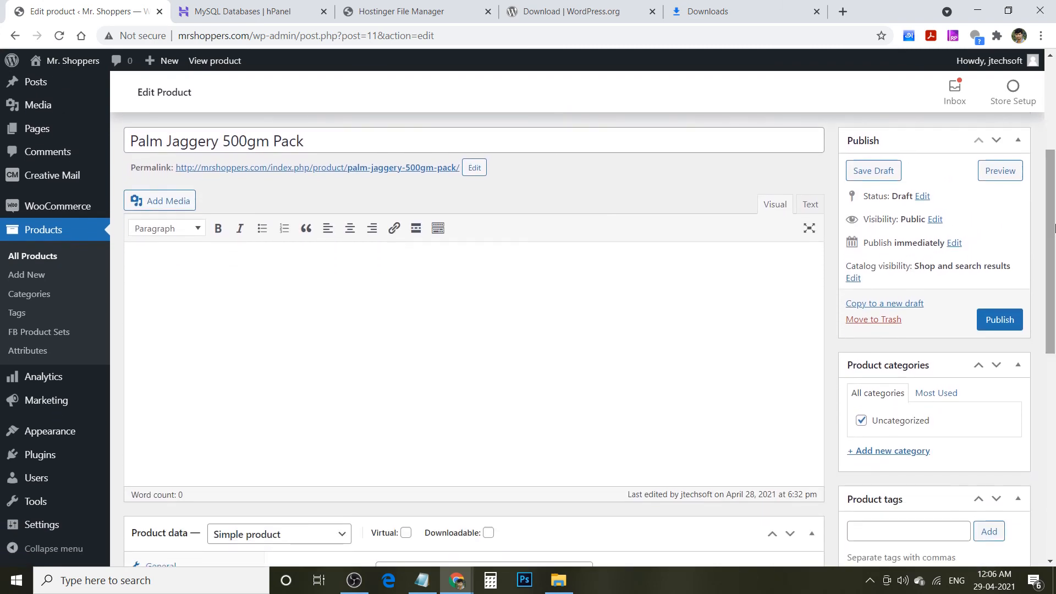
- Paste the product title into the short description, reading 'Nature and Quality Palm Jaggery 500gm Pack'
{"action": "left_click", "coordinate": [325, 142]}
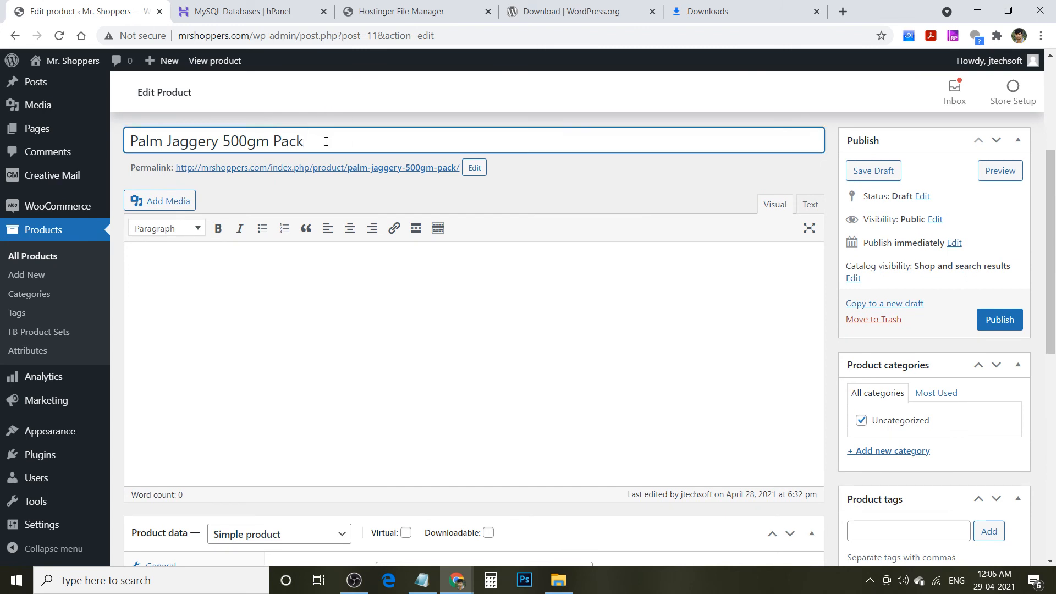
{"action": "key", "text": "ctrl+a"}
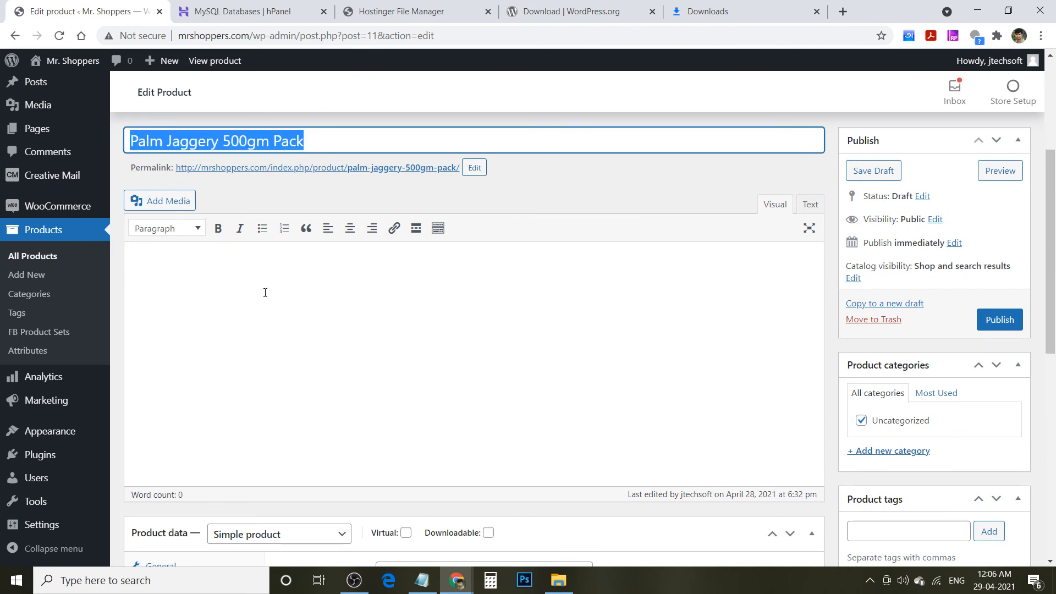
{"action": "left_click", "coordinate": [265, 293]}
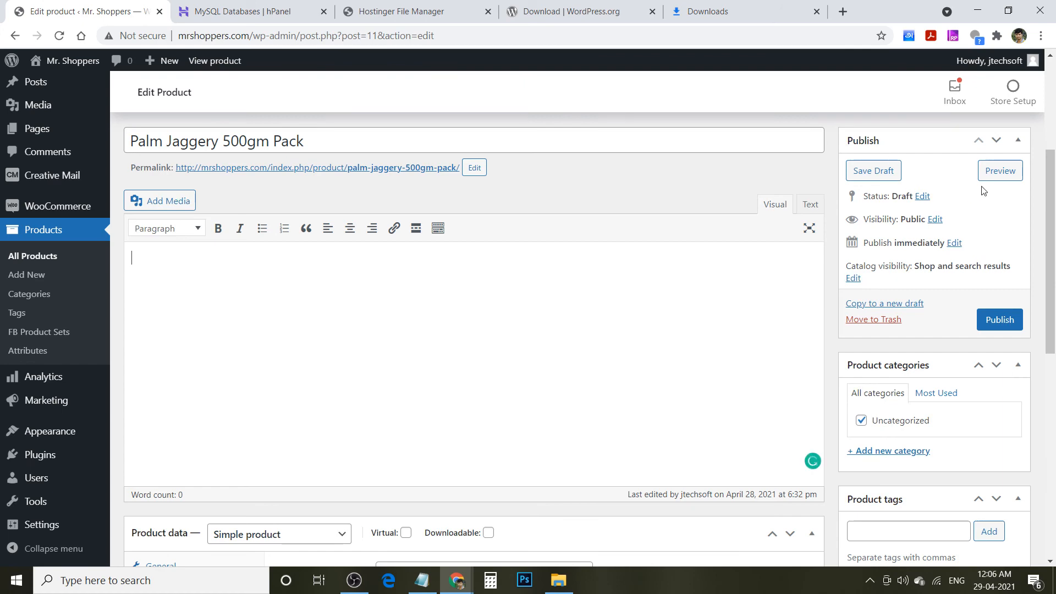
{"action": "left_click_drag", "start_coordinate": [1054, 213], "coordinate": [1053, 416]}
{"action": "left_click", "coordinate": [279, 399]}
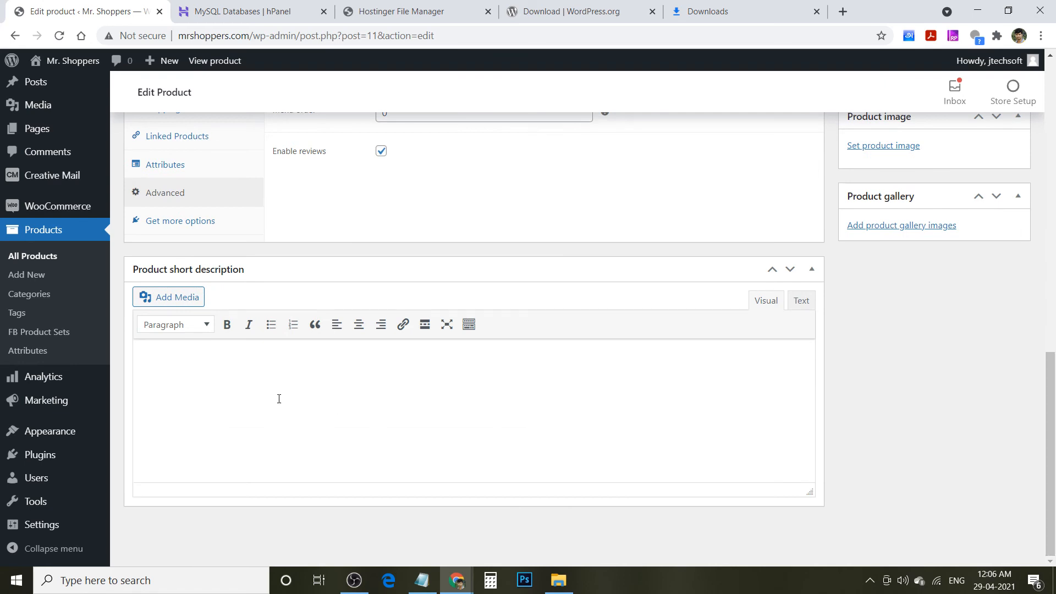
{"action": "type", "text": "Nature and Quality Palm Jaggery 500gm Pack"}
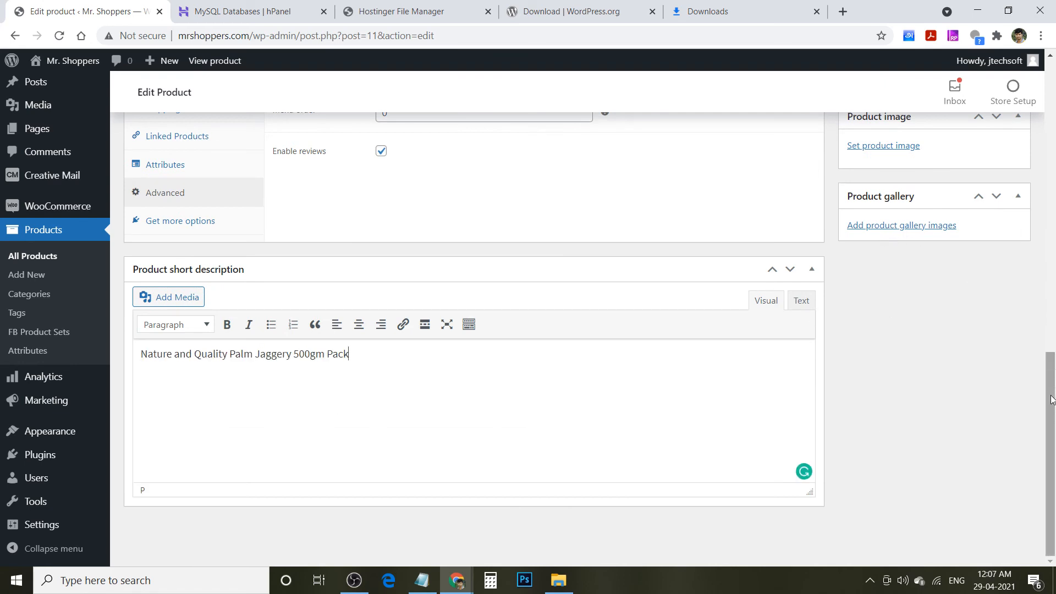
{"action": "left_click_drag", "start_coordinate": [1049, 393], "coordinate": [1047, 333]}
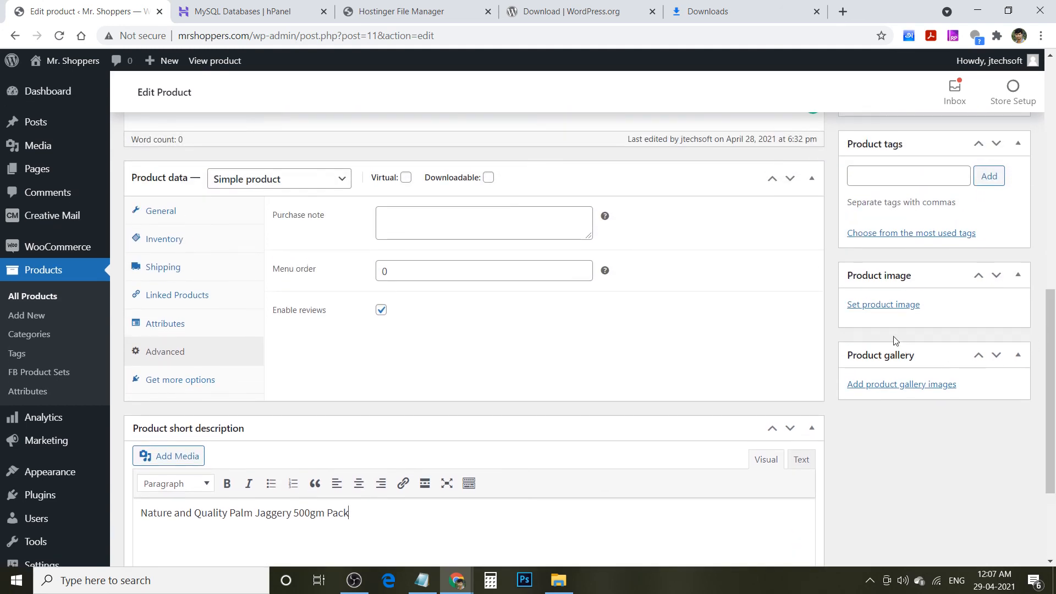
{"action": "left_click", "coordinate": [889, 309]}
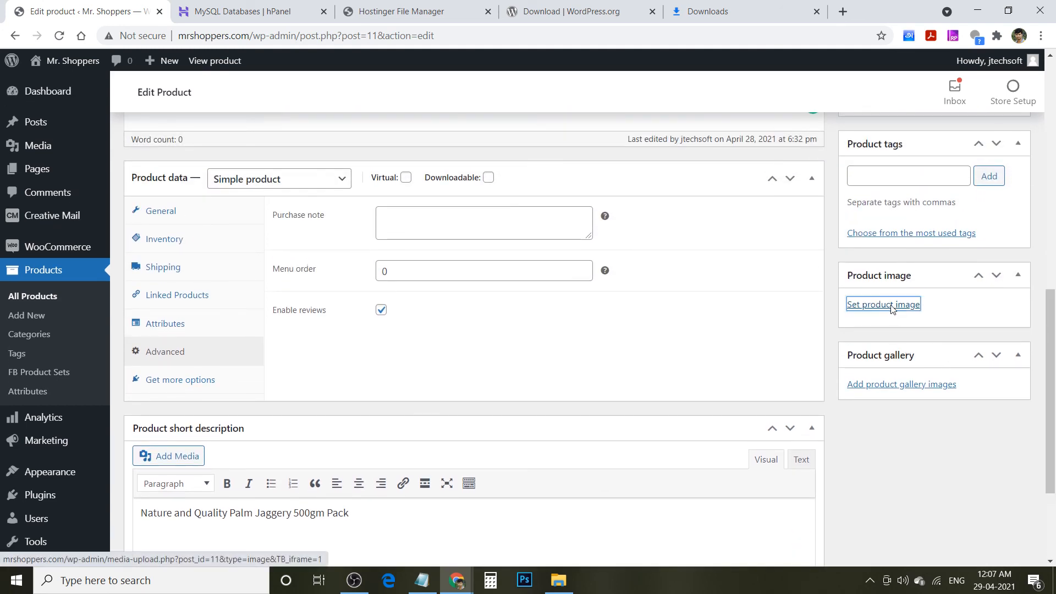
- Upload both jaggery photos from Downloads > Products and set 500-block-palm-jaggery-box.jpeg as product image
{"action": "left_click", "coordinate": [513, 315]}
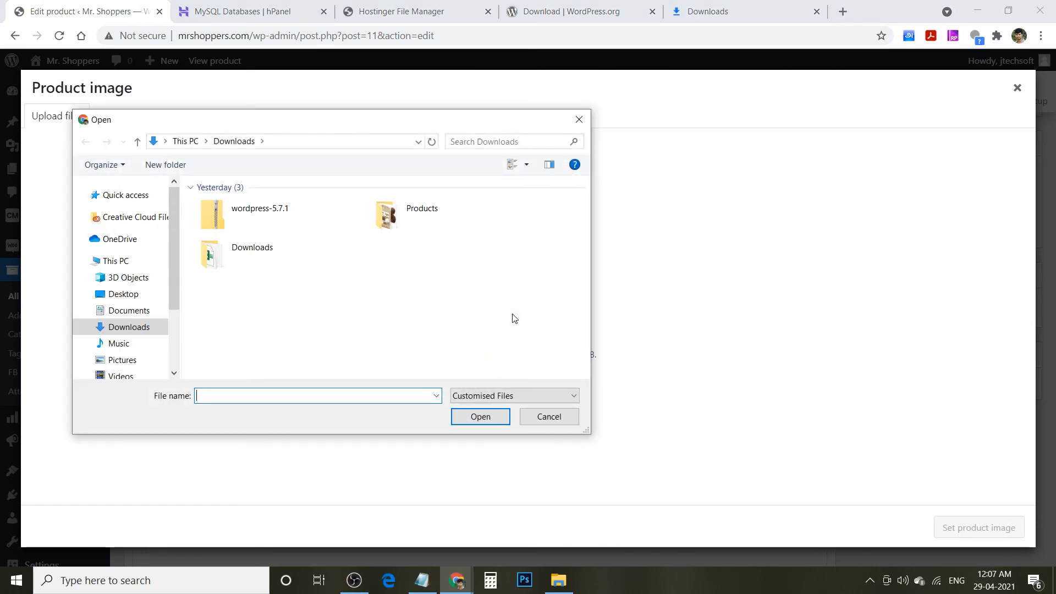
{"action": "double_click", "coordinate": [409, 223]}
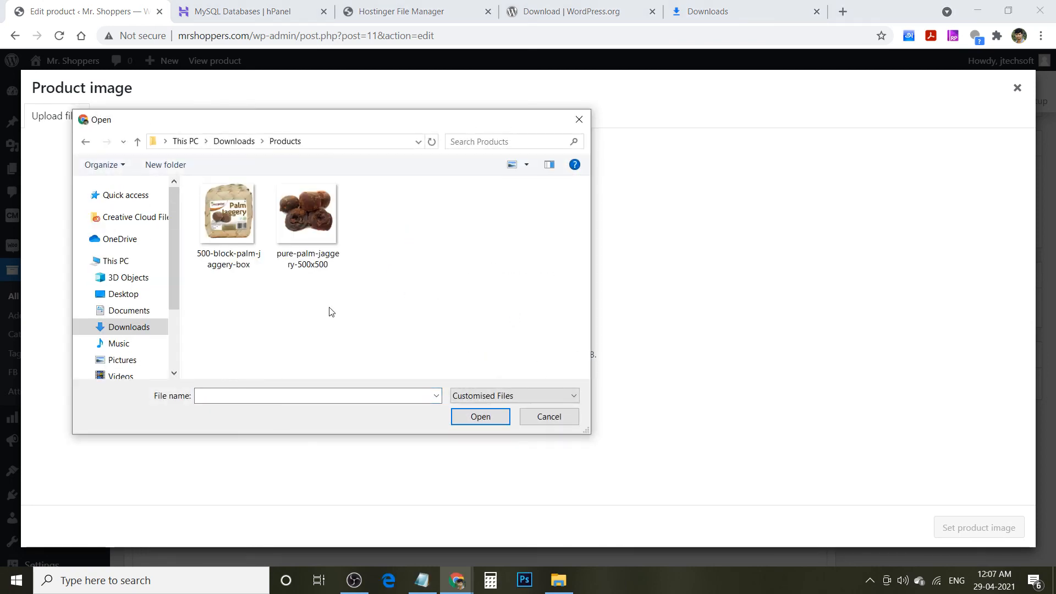
{"action": "left_click_drag", "start_coordinate": [363, 306], "coordinate": [216, 222]}
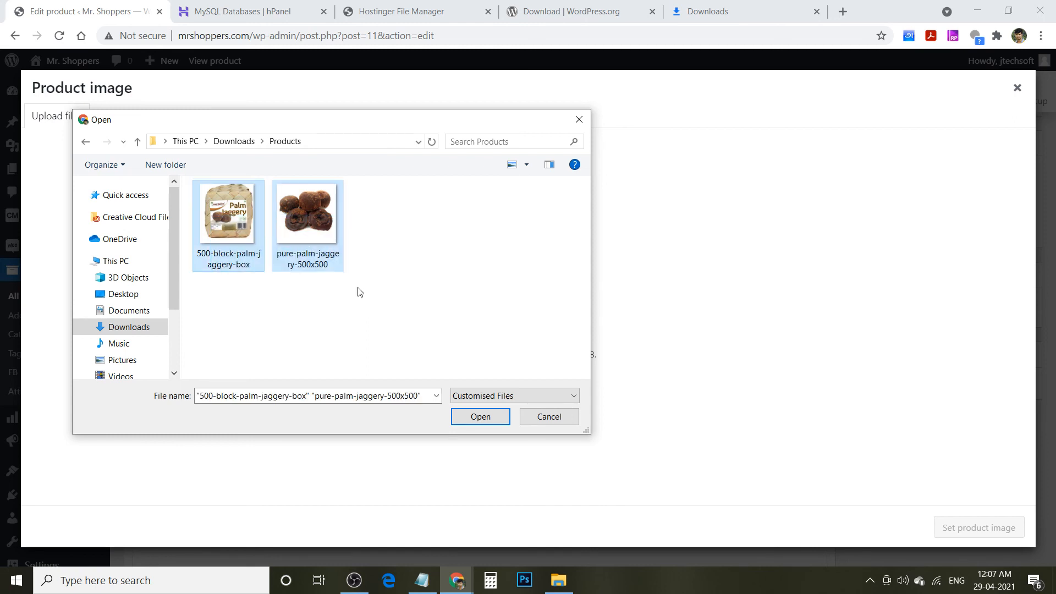
{"action": "left_click", "coordinate": [489, 419]}
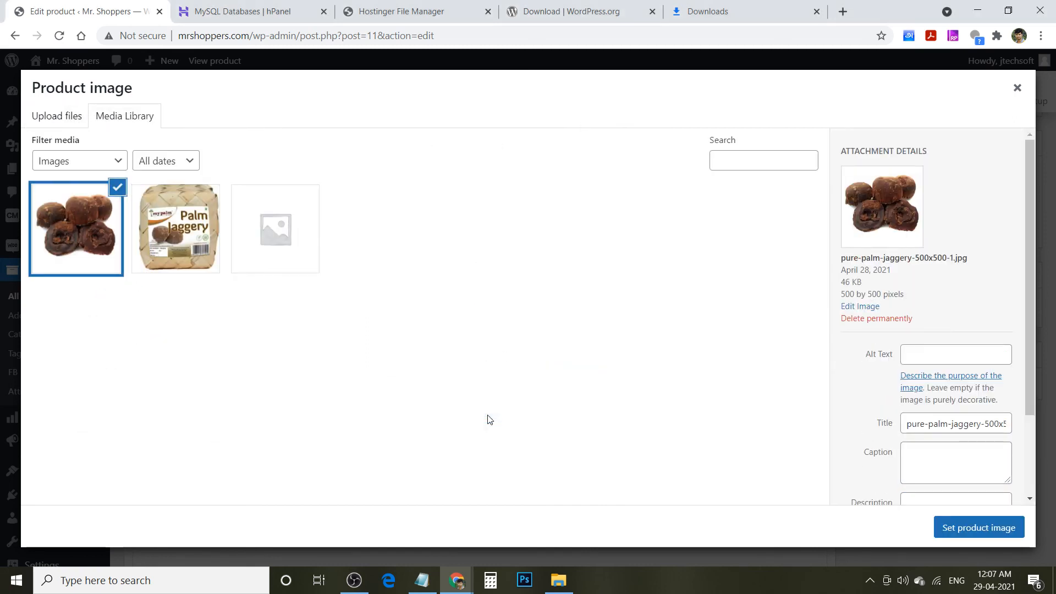
{"action": "left_click", "coordinate": [203, 267]}
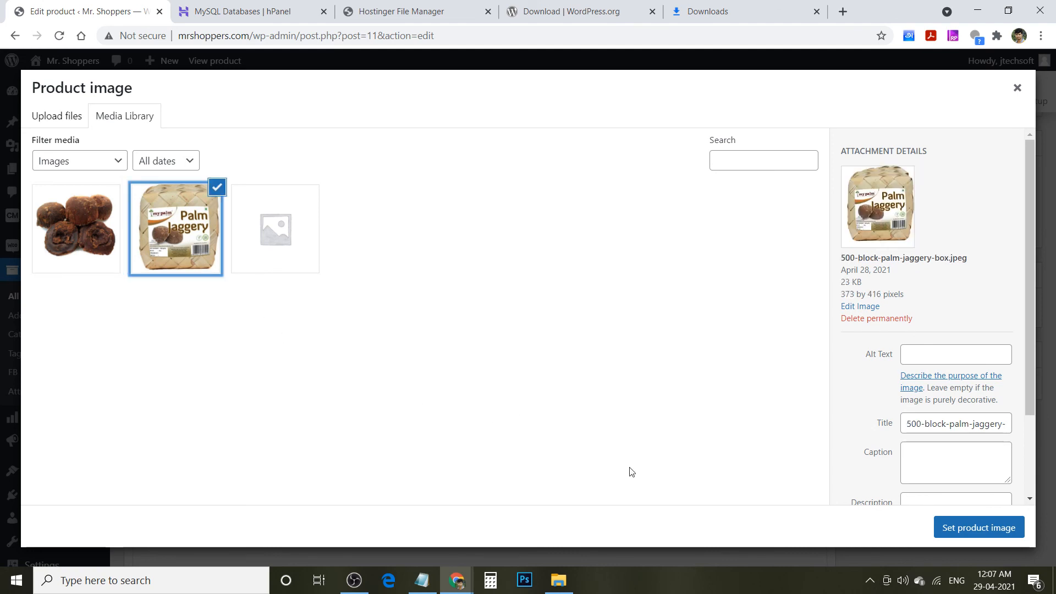
{"action": "left_click", "coordinate": [1018, 527]}
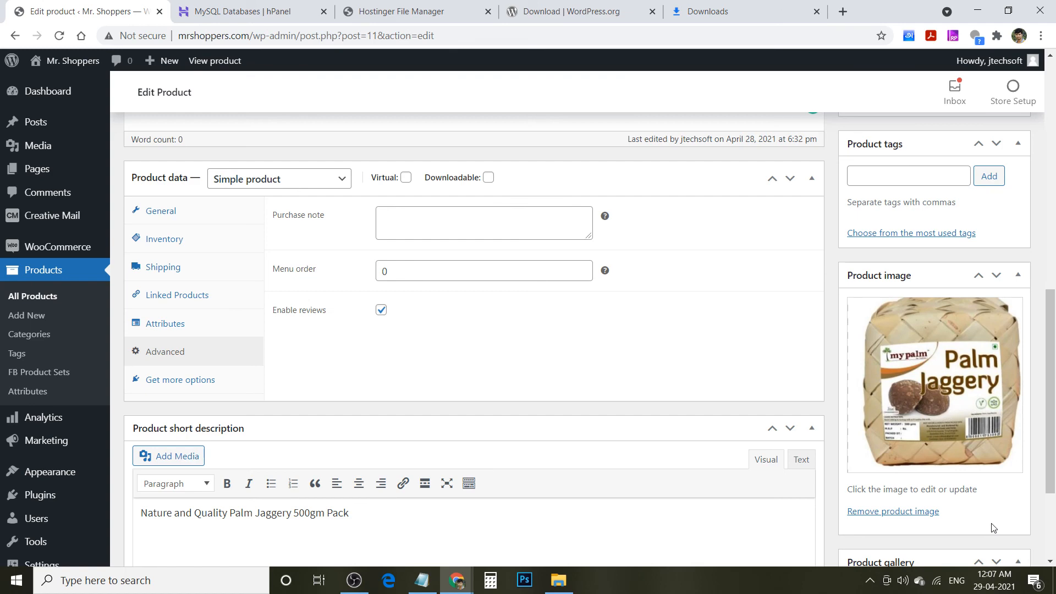
{"action": "scroll", "coordinate": [1053, 367], "scroll_direction": "down", "scroll_amount": 3}
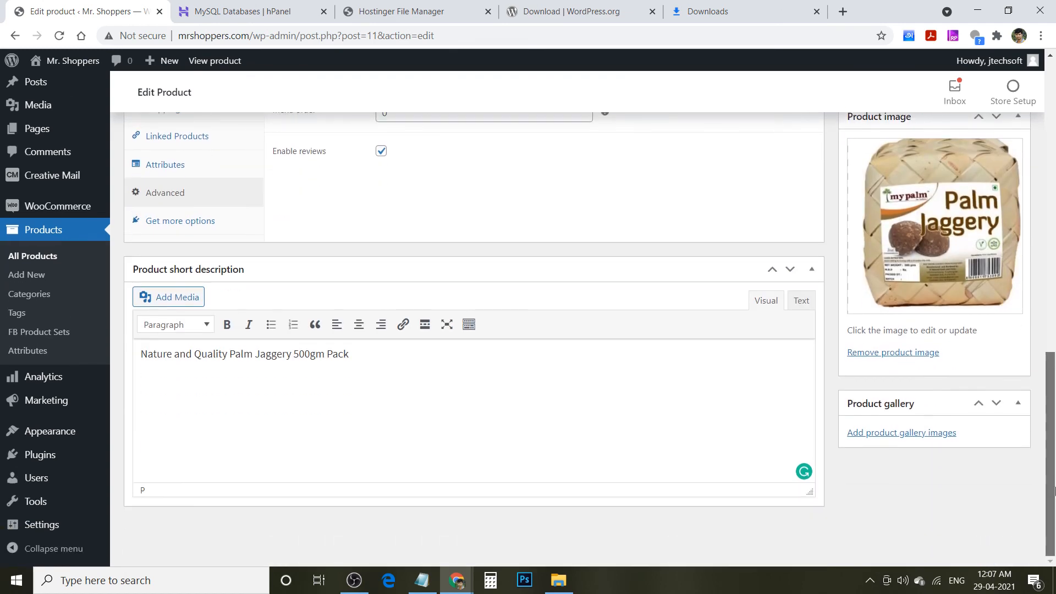
- Add only the loose jaggery picture to the product gallery, then publish Palm Jaggery 500gm Pack
{"action": "left_click", "coordinate": [904, 434]}
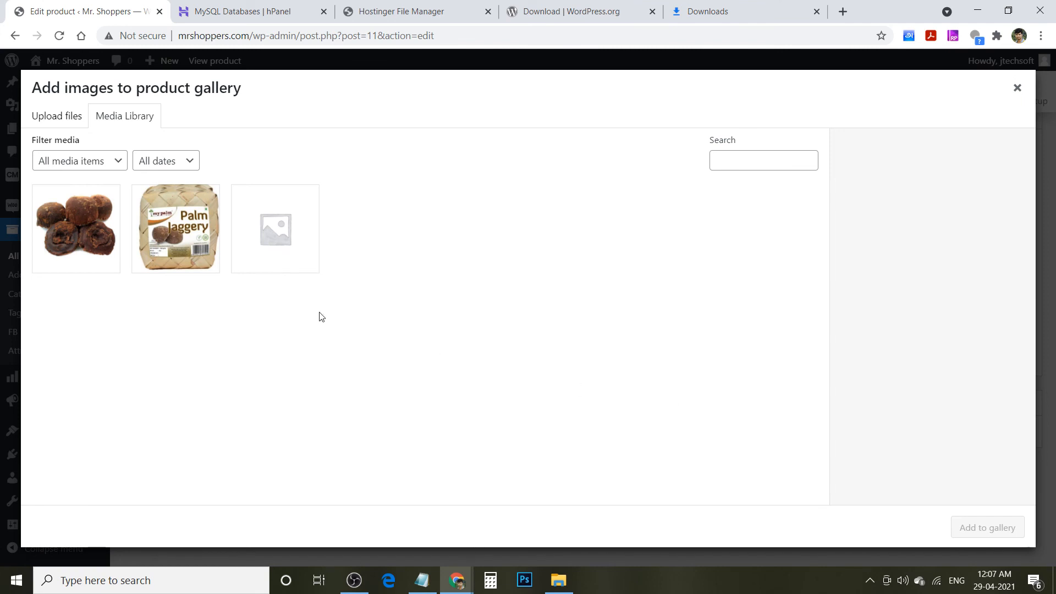
{"action": "left_click", "coordinate": [91, 232]}
{"action": "left_click", "coordinate": [164, 250]}
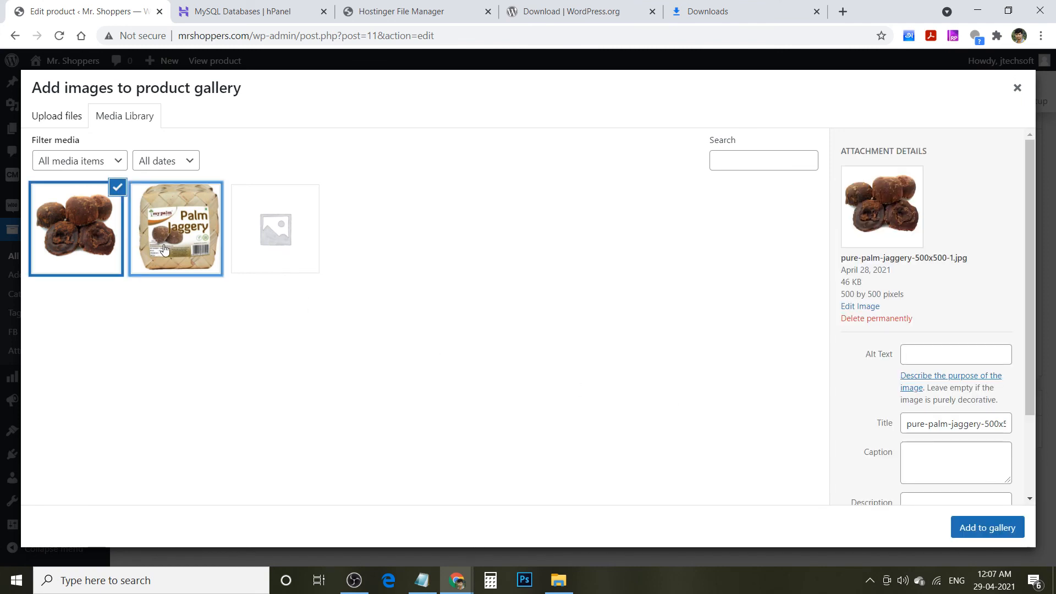
{"action": "left_click", "coordinate": [105, 243]}
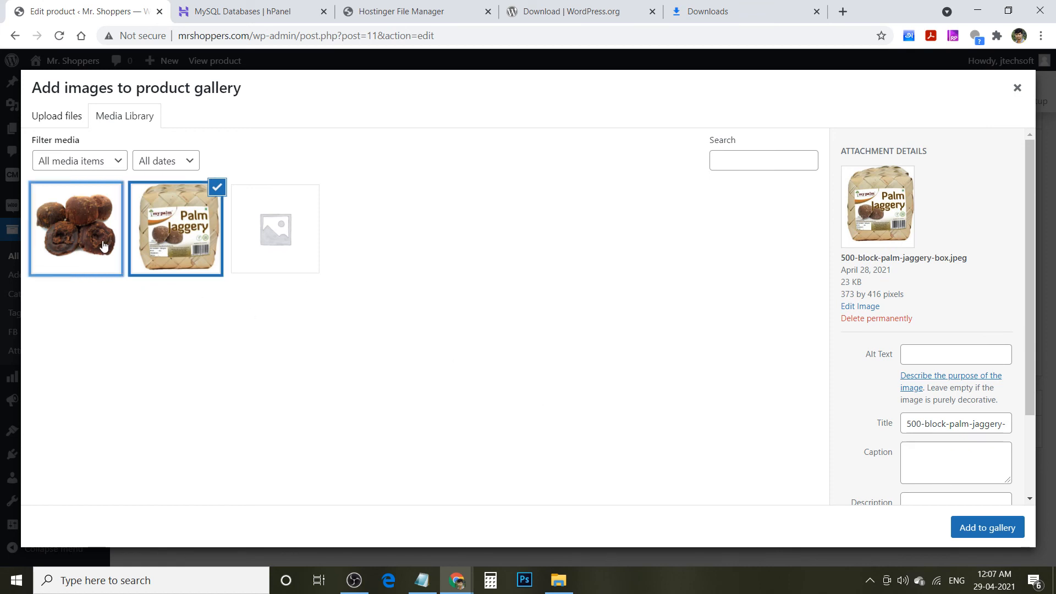
{"action": "left_click", "coordinate": [997, 526]}
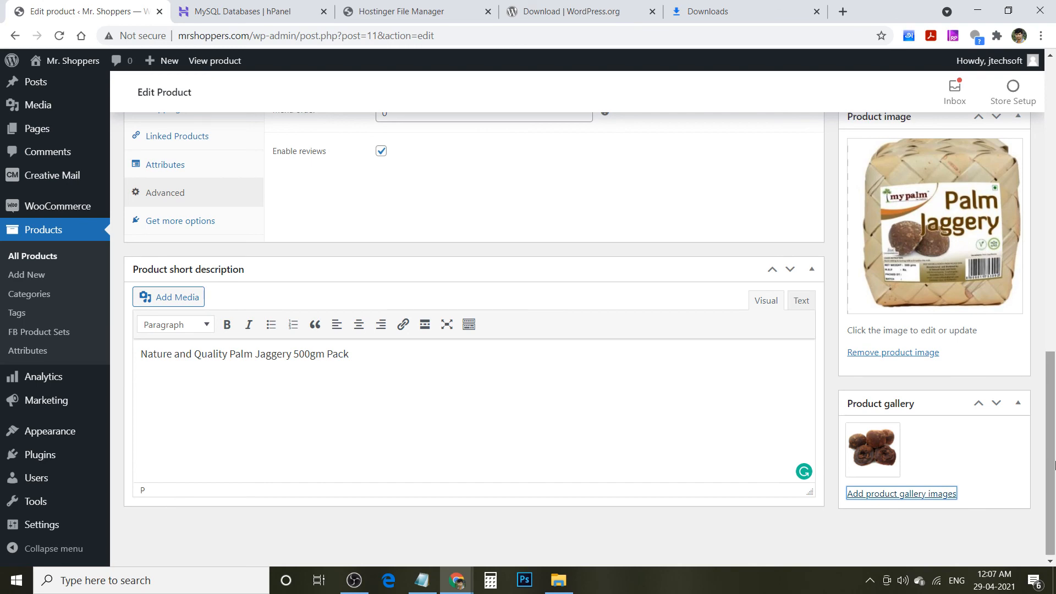
{"action": "left_click_drag", "start_coordinate": [1053, 467], "coordinate": [1055, 242]}
{"action": "left_click", "coordinate": [990, 372]}
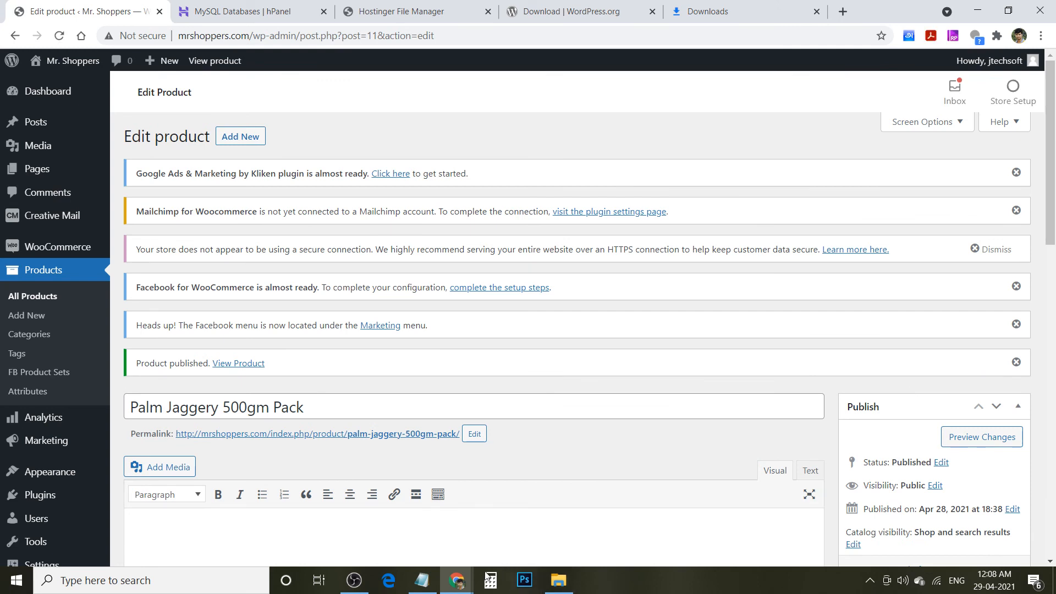
- In the storefront window, add Palm Jaggery 500gm Pack from Shop and view the ₹235 cart
{"action": "mouse_move", "coordinate": [458, 587]}
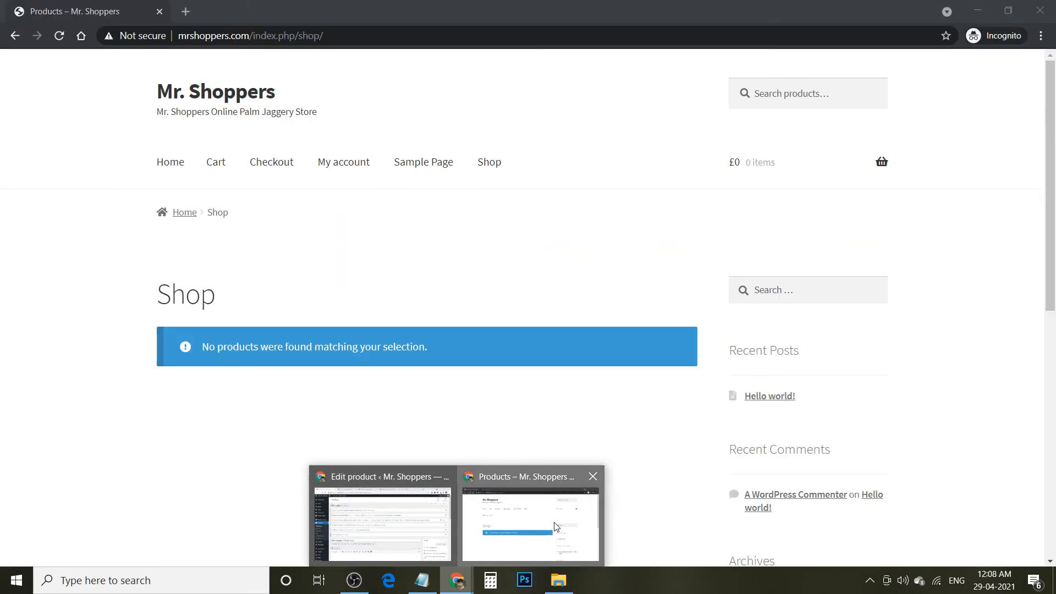
{"action": "left_click", "coordinate": [530, 522]}
{"action": "left_click", "coordinate": [170, 163]}
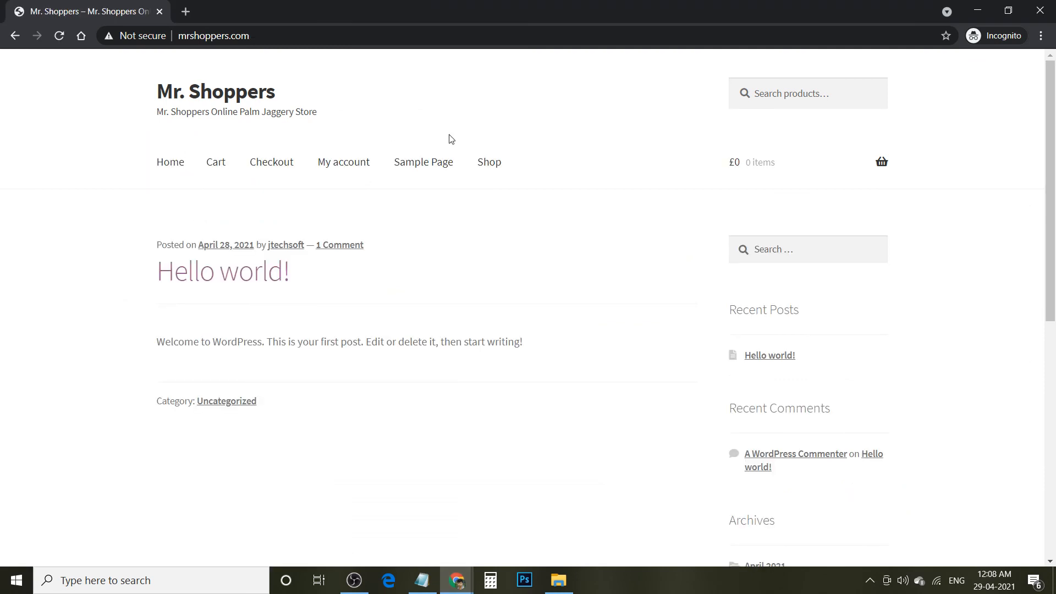
{"action": "left_click", "coordinate": [490, 162]}
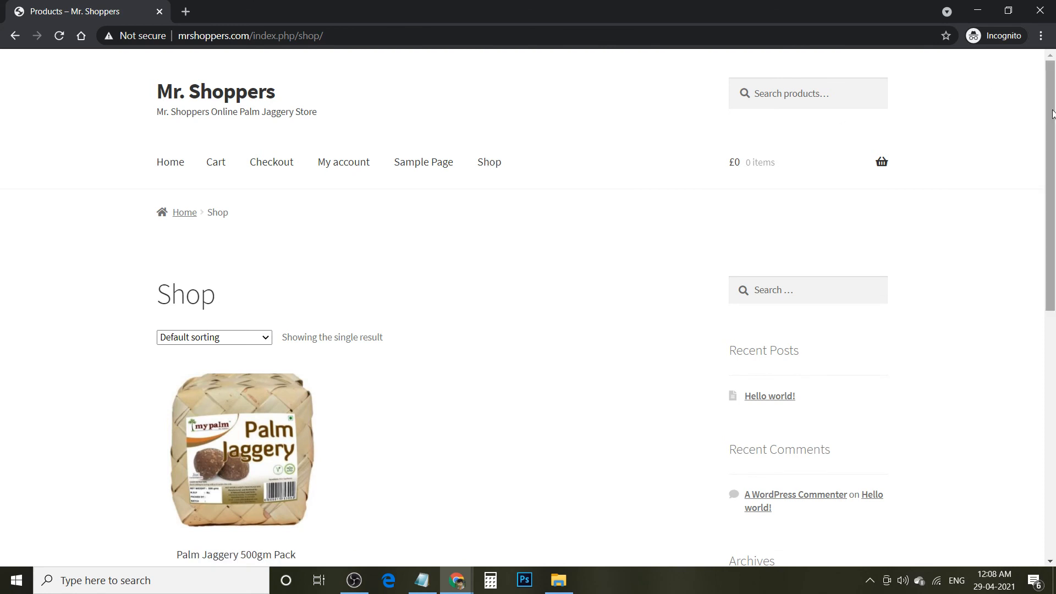
{"action": "scroll", "coordinate": [1053, 114], "scroll_direction": "down", "scroll_amount": 4}
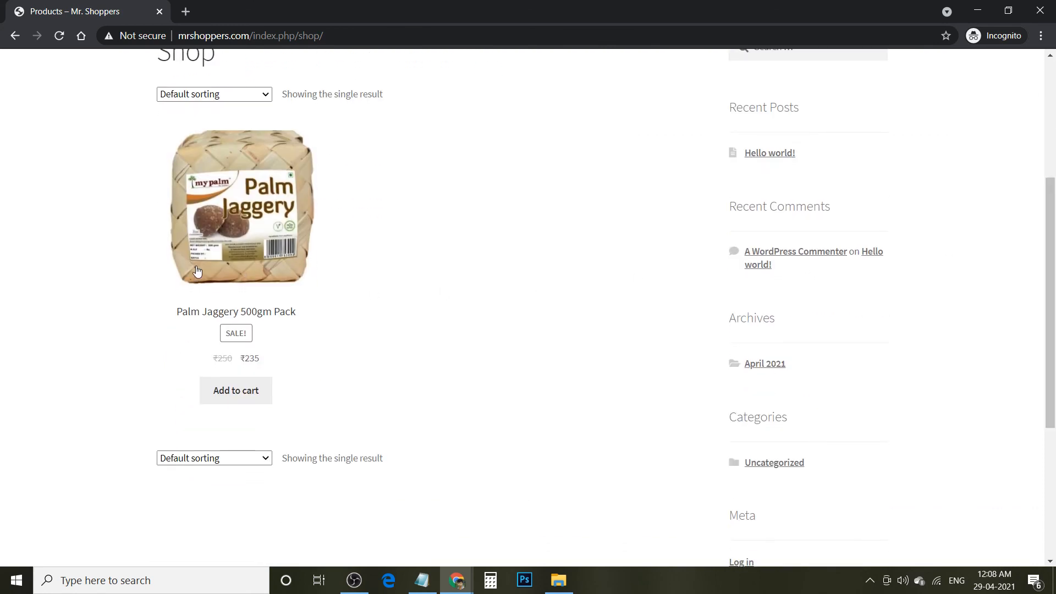
{"action": "left_click", "coordinate": [233, 395]}
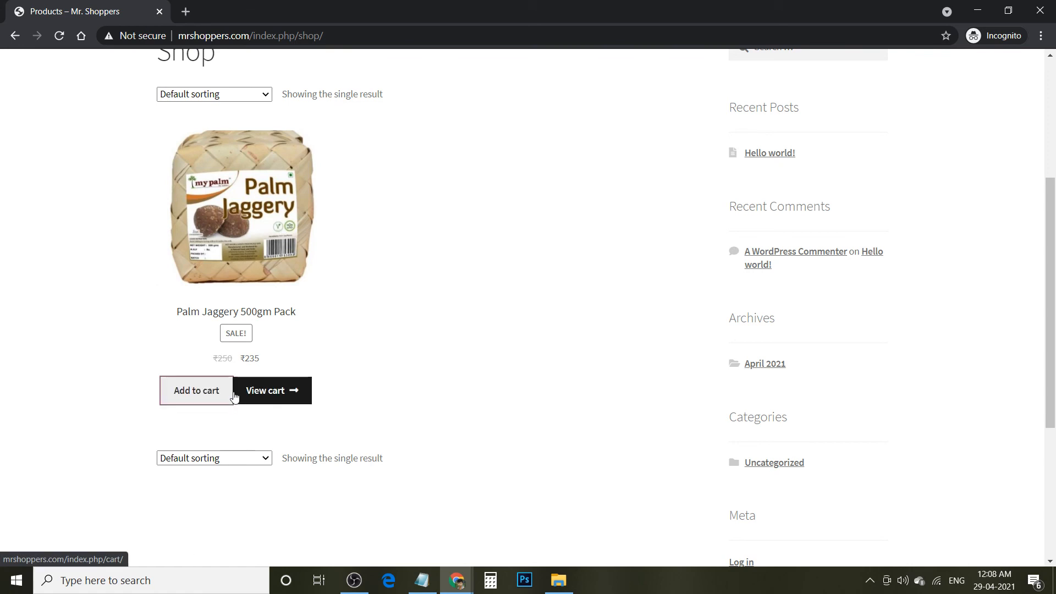
{"action": "left_click", "coordinate": [255, 396]}
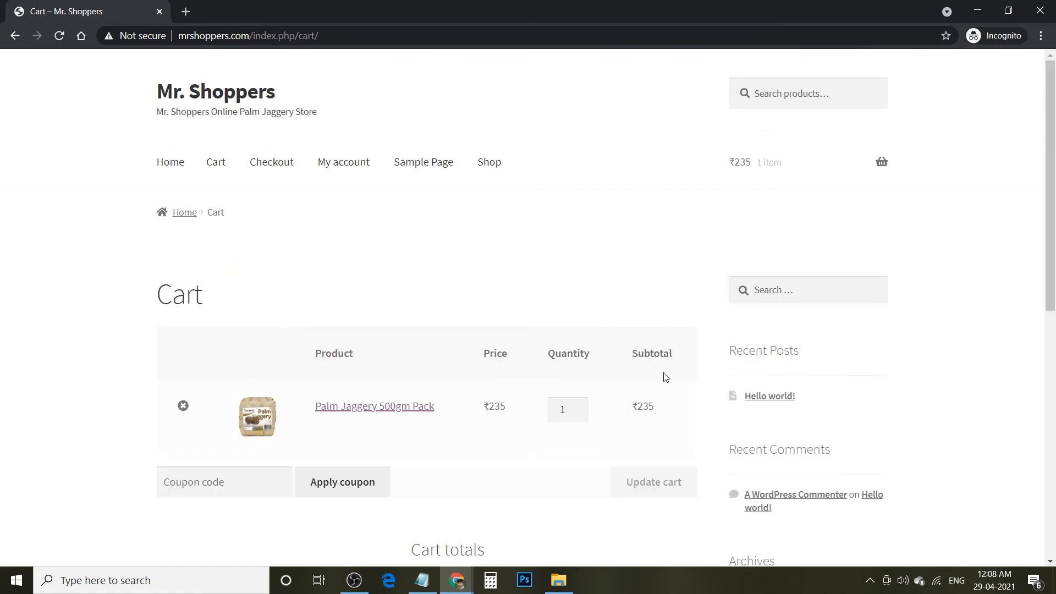
{"action": "scroll", "coordinate": [579, 471], "scroll_direction": "down", "scroll_amount": 5}
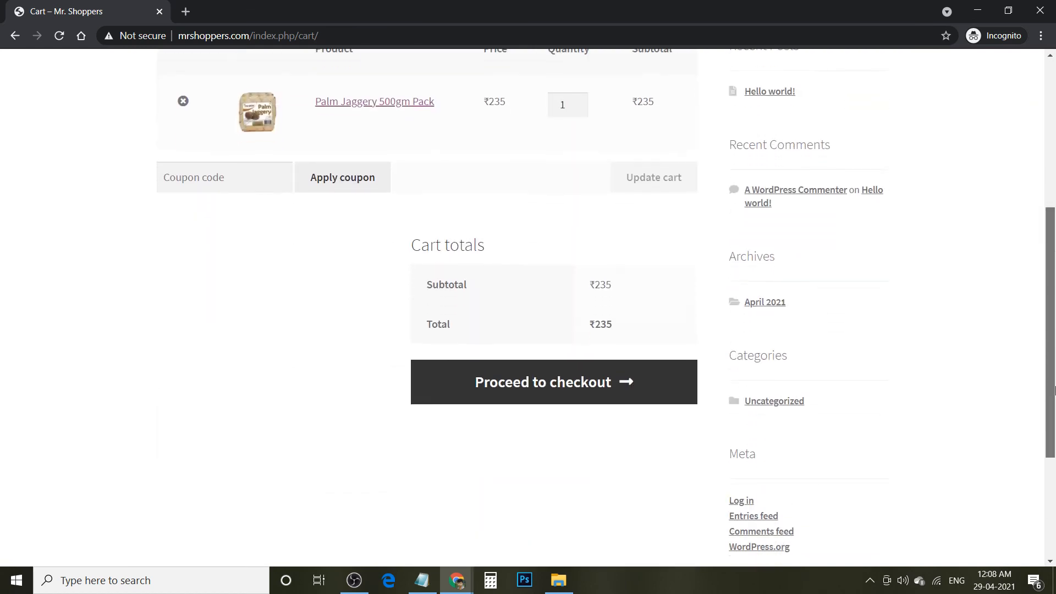
{"action": "scroll", "coordinate": [579, 471], "scroll_direction": "up", "scroll_amount": 1}
- Proceed to checkout, try PayPal, then leave Cash on delivery selected for the ₹235 order
{"action": "left_click", "coordinate": [592, 451]}
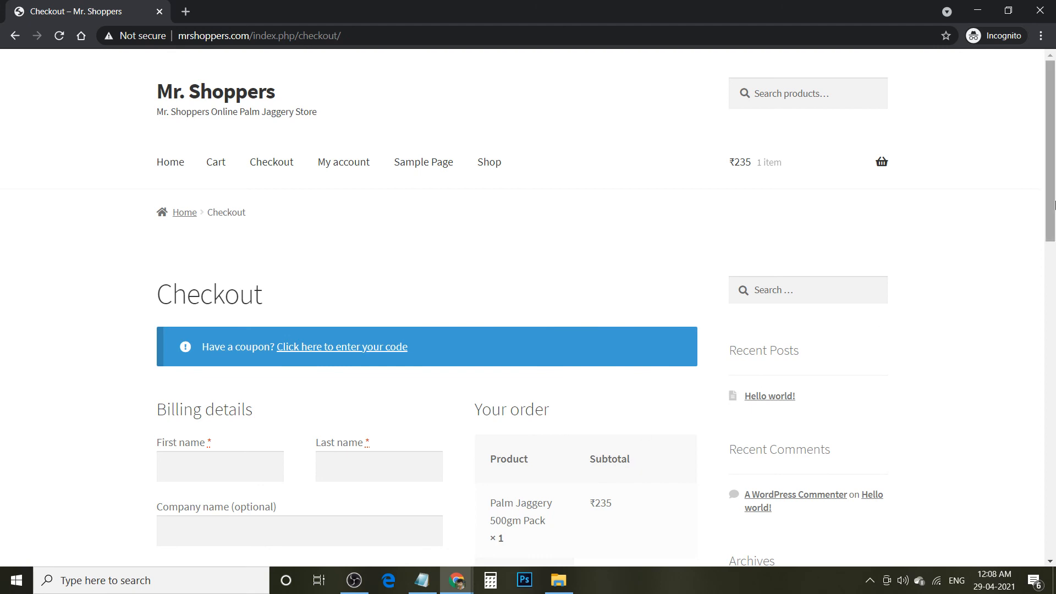
{"action": "left_click_drag", "start_coordinate": [1054, 209], "coordinate": [1054, 299]}
{"action": "scroll", "coordinate": [1054, 300], "scroll_direction": "down", "scroll_amount": 3}
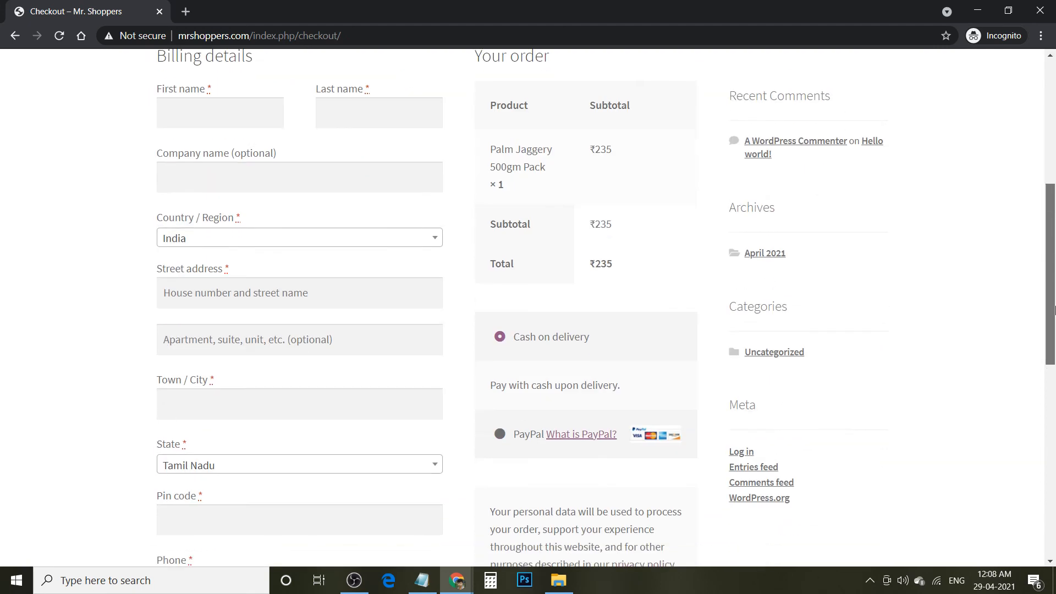
{"action": "left_click_drag", "start_coordinate": [1055, 337], "coordinate": [1054, 344]}
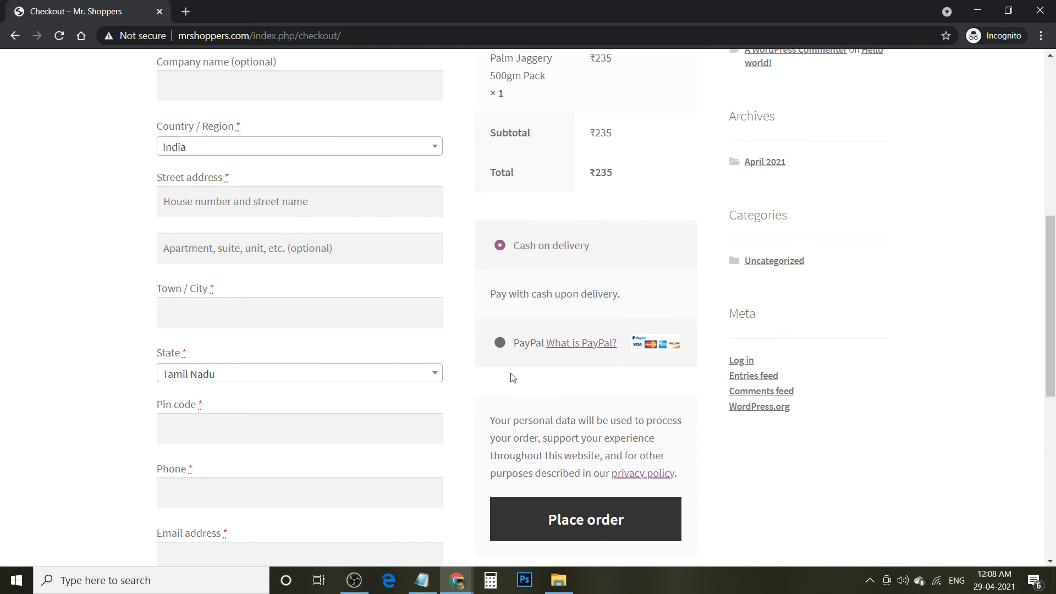
{"action": "left_click", "coordinate": [499, 343]}
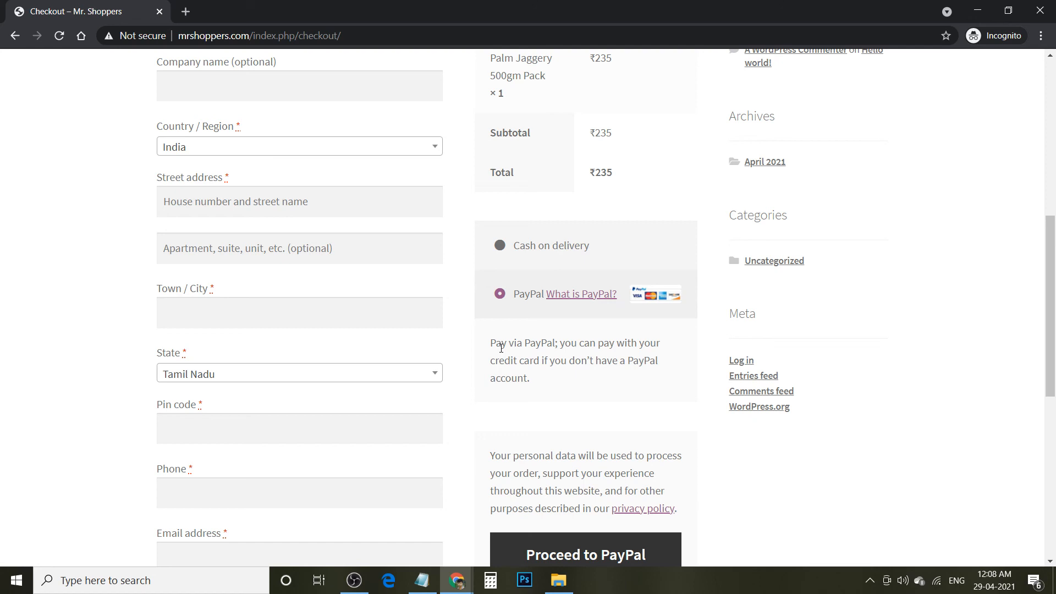
{"action": "left_click", "coordinate": [517, 251]}
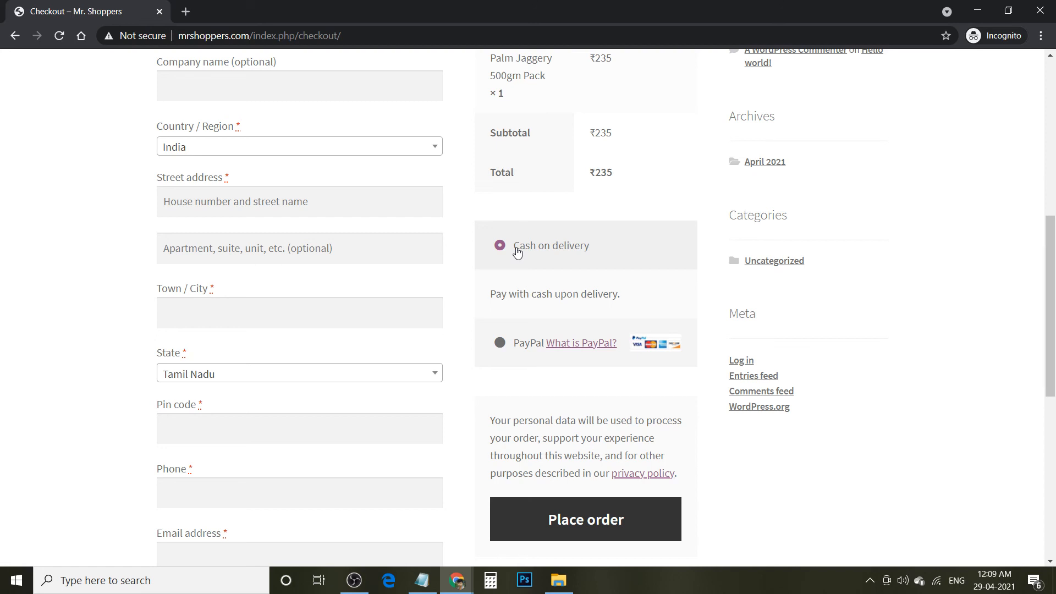
{"action": "left_click", "coordinate": [457, 581]}
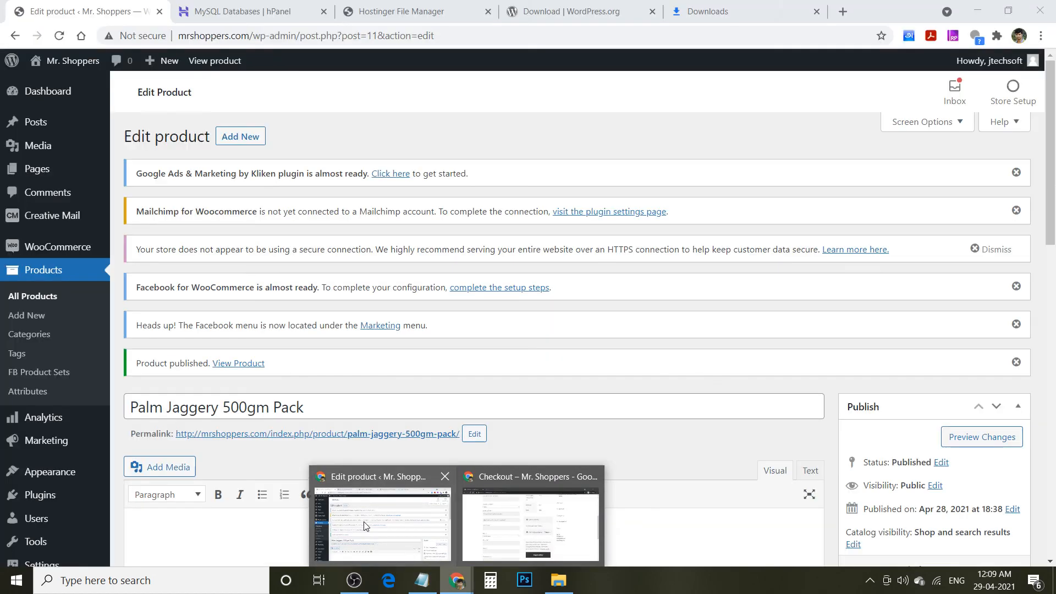
- Open WooCommerce > Home in the admin window, then return to the storefront checkout page's top
{"action": "left_click", "coordinate": [364, 521]}
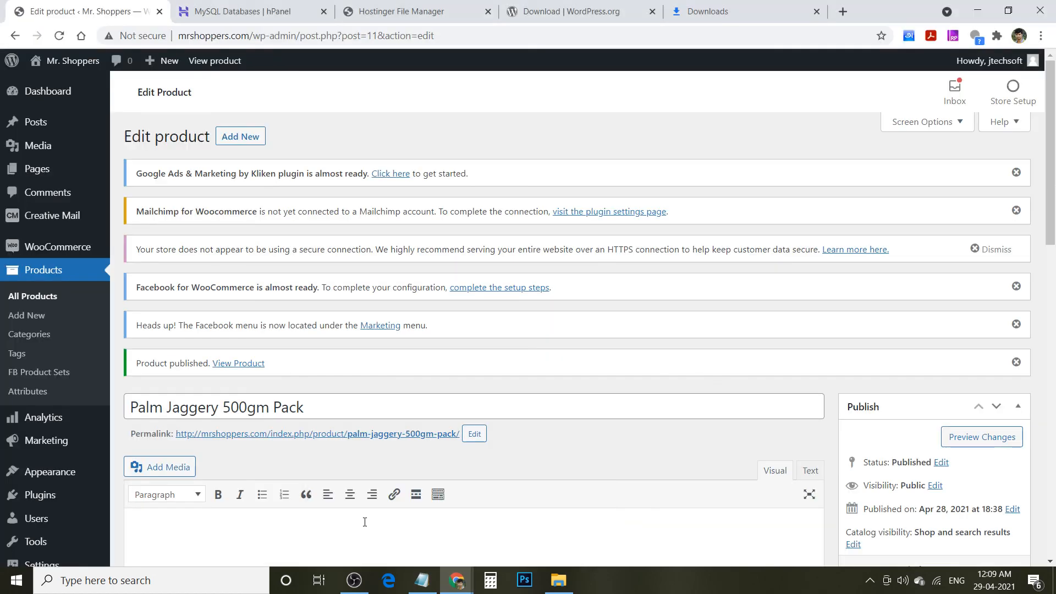
{"action": "left_click", "coordinate": [58, 245]}
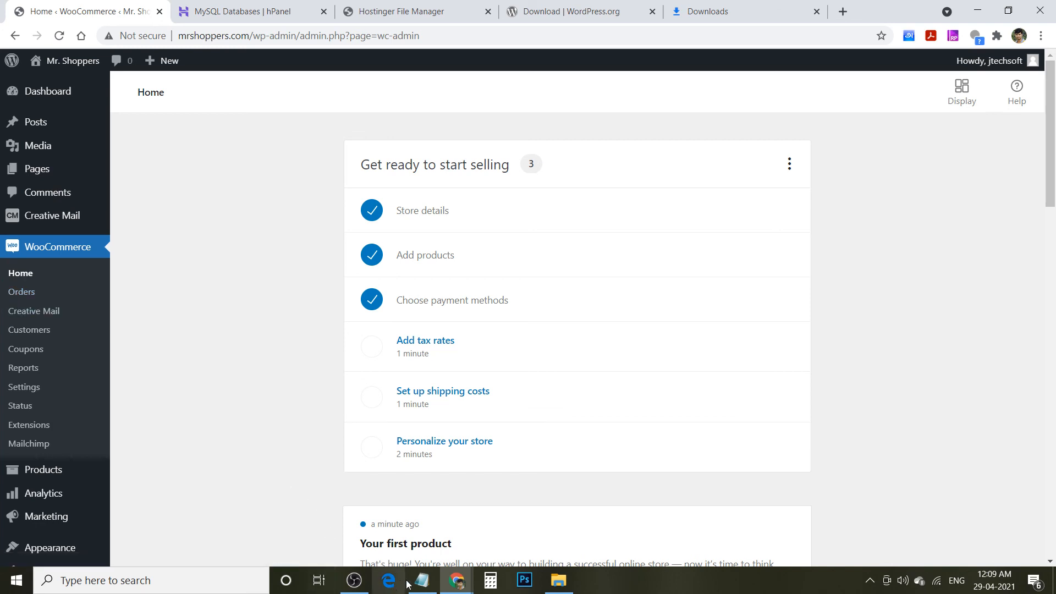
{"action": "left_click", "coordinate": [459, 582]}
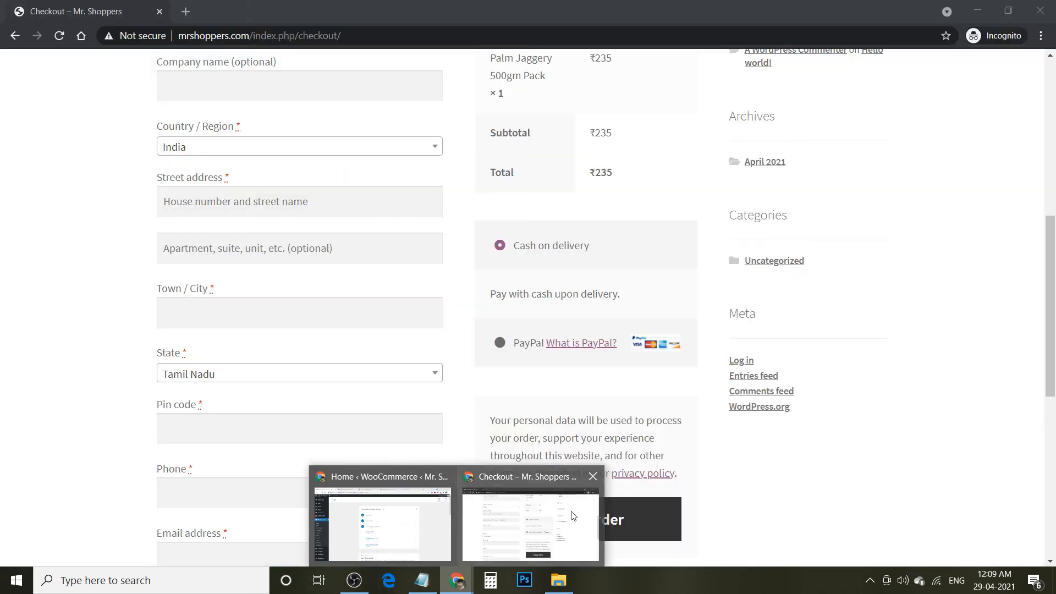
{"action": "left_click", "coordinate": [563, 517]}
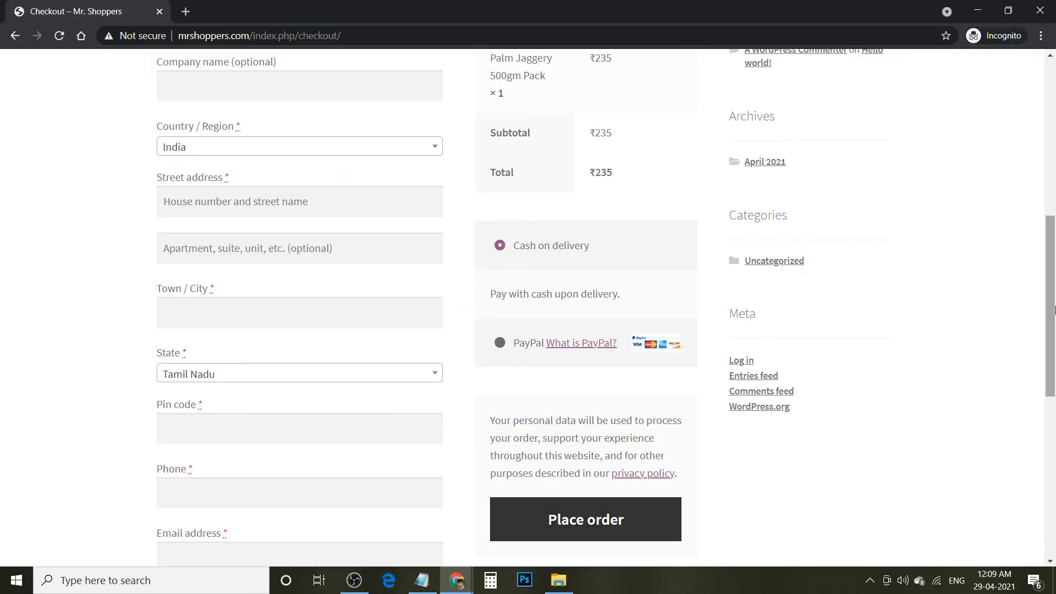
{"action": "left_click_drag", "start_coordinate": [1053, 311], "coordinate": [1053, 112]}
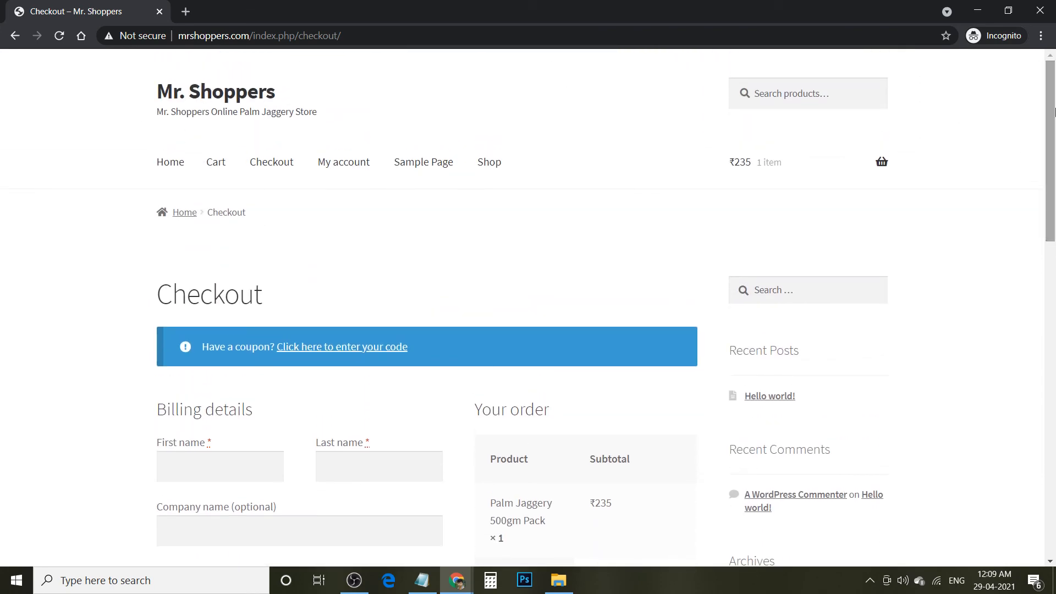